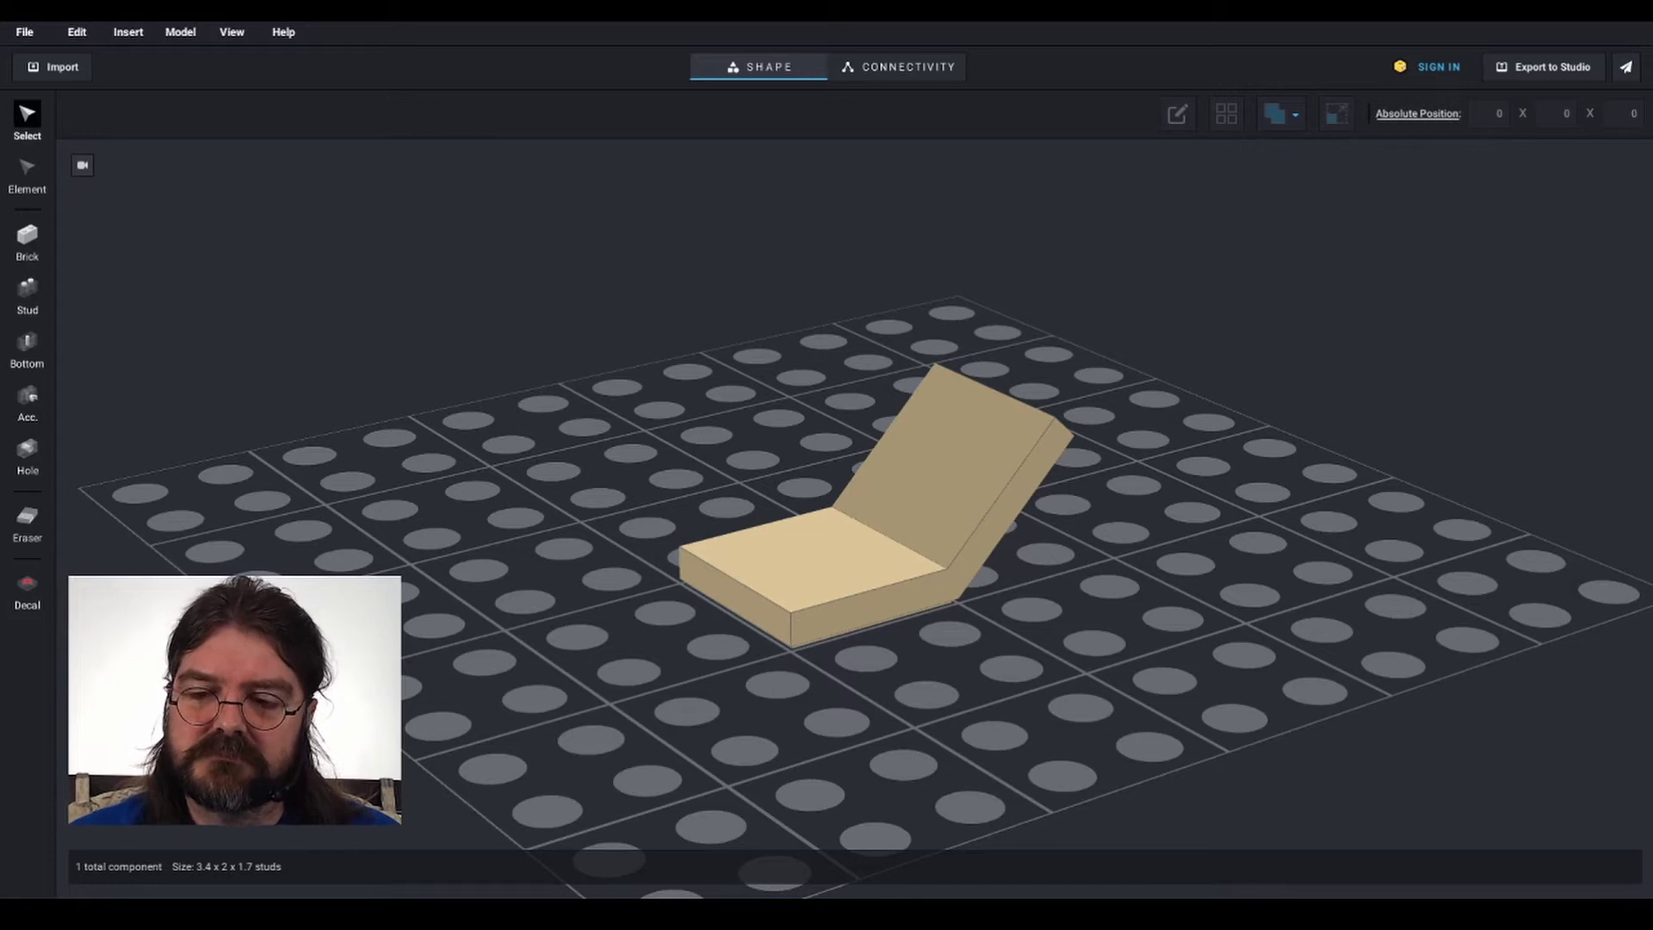
# Place two 2 x 2 grooved tiles, 0.4 studs high, side by side on the grid in front of the existing angled part
pyautogui.click(878, 520)
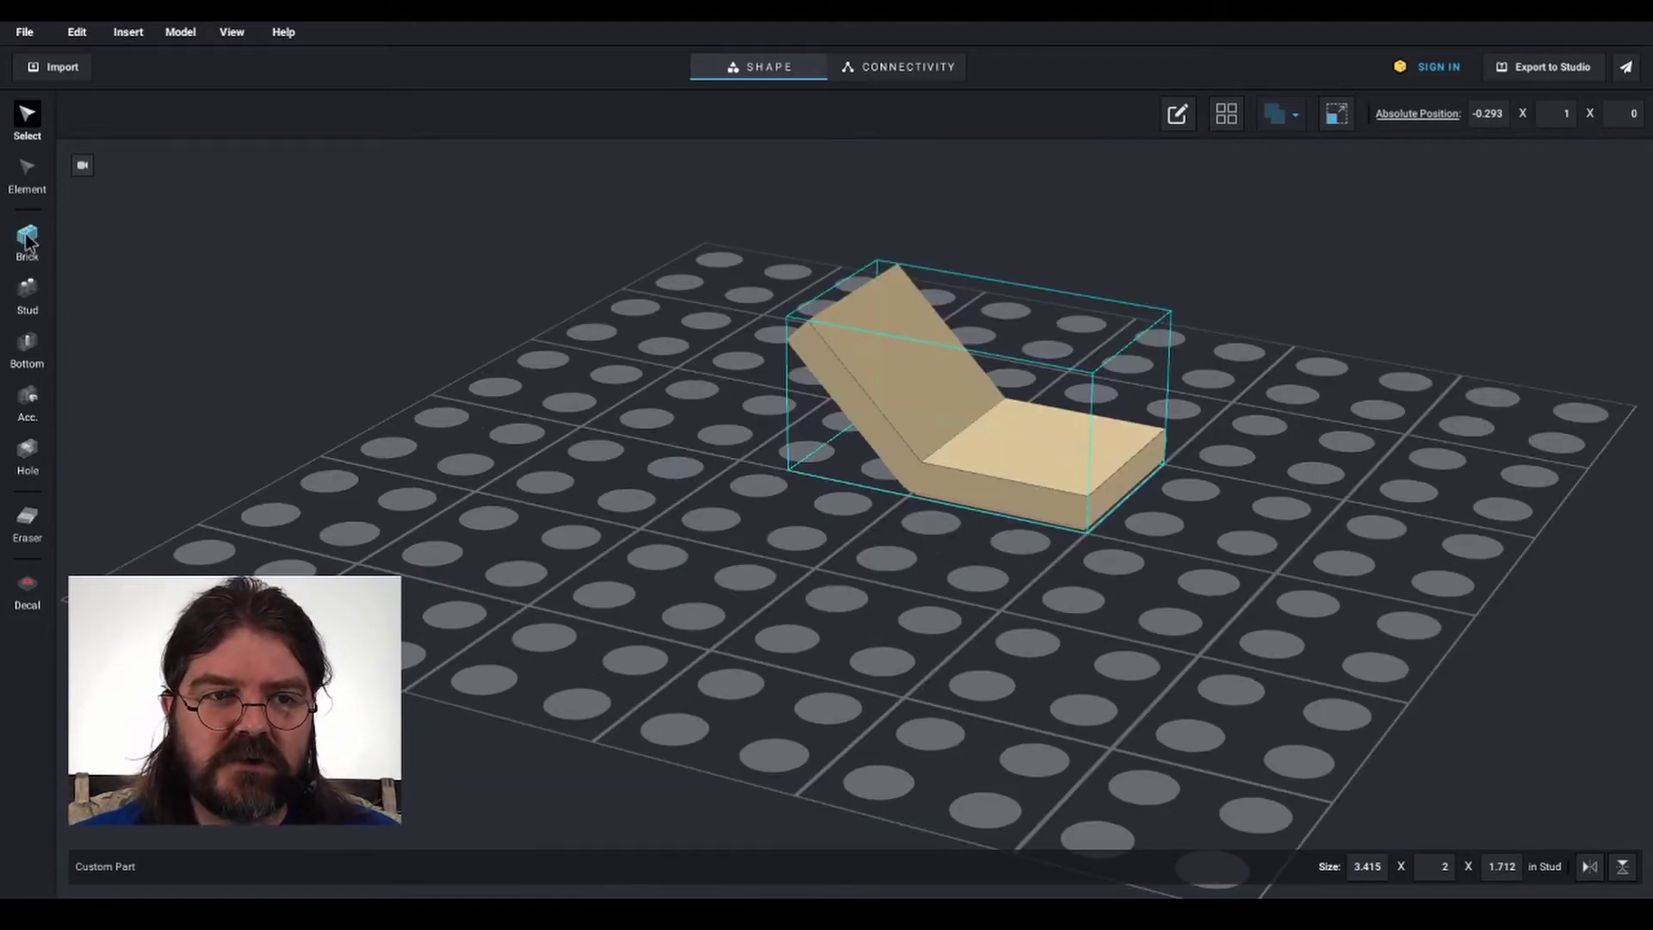
pyautogui.click(26, 239)
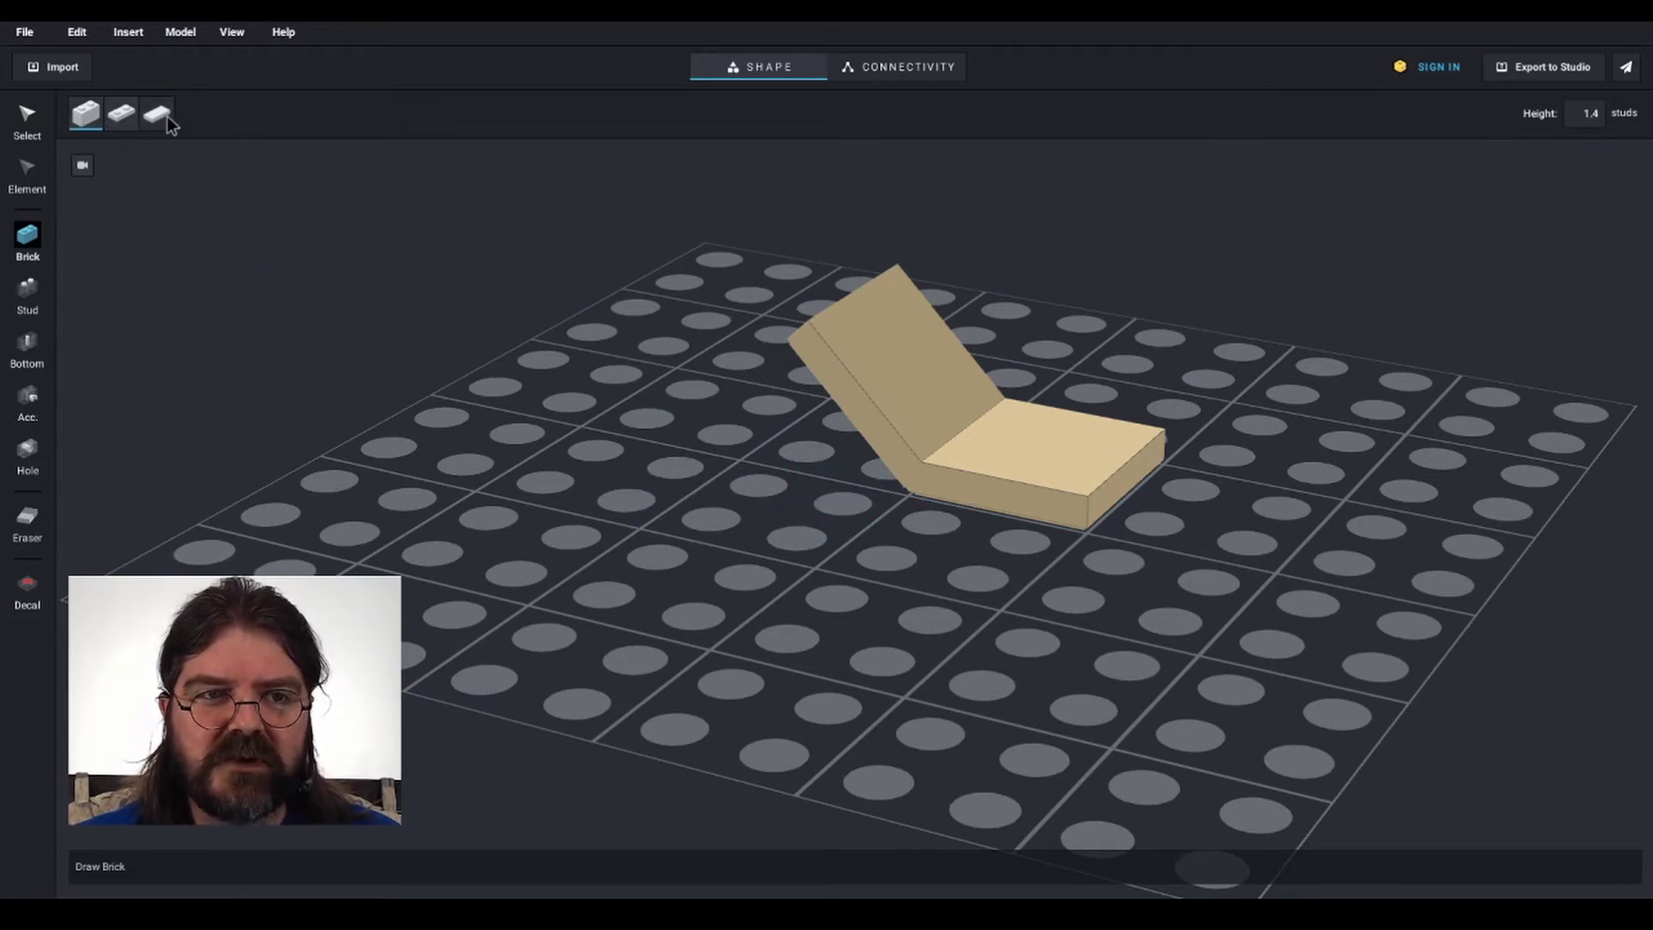
pyautogui.moveTo(840, 591); pyautogui.dragTo(874, 671)
pyautogui.moveTo(933, 576); pyautogui.dragTo(786, 623, button='right')
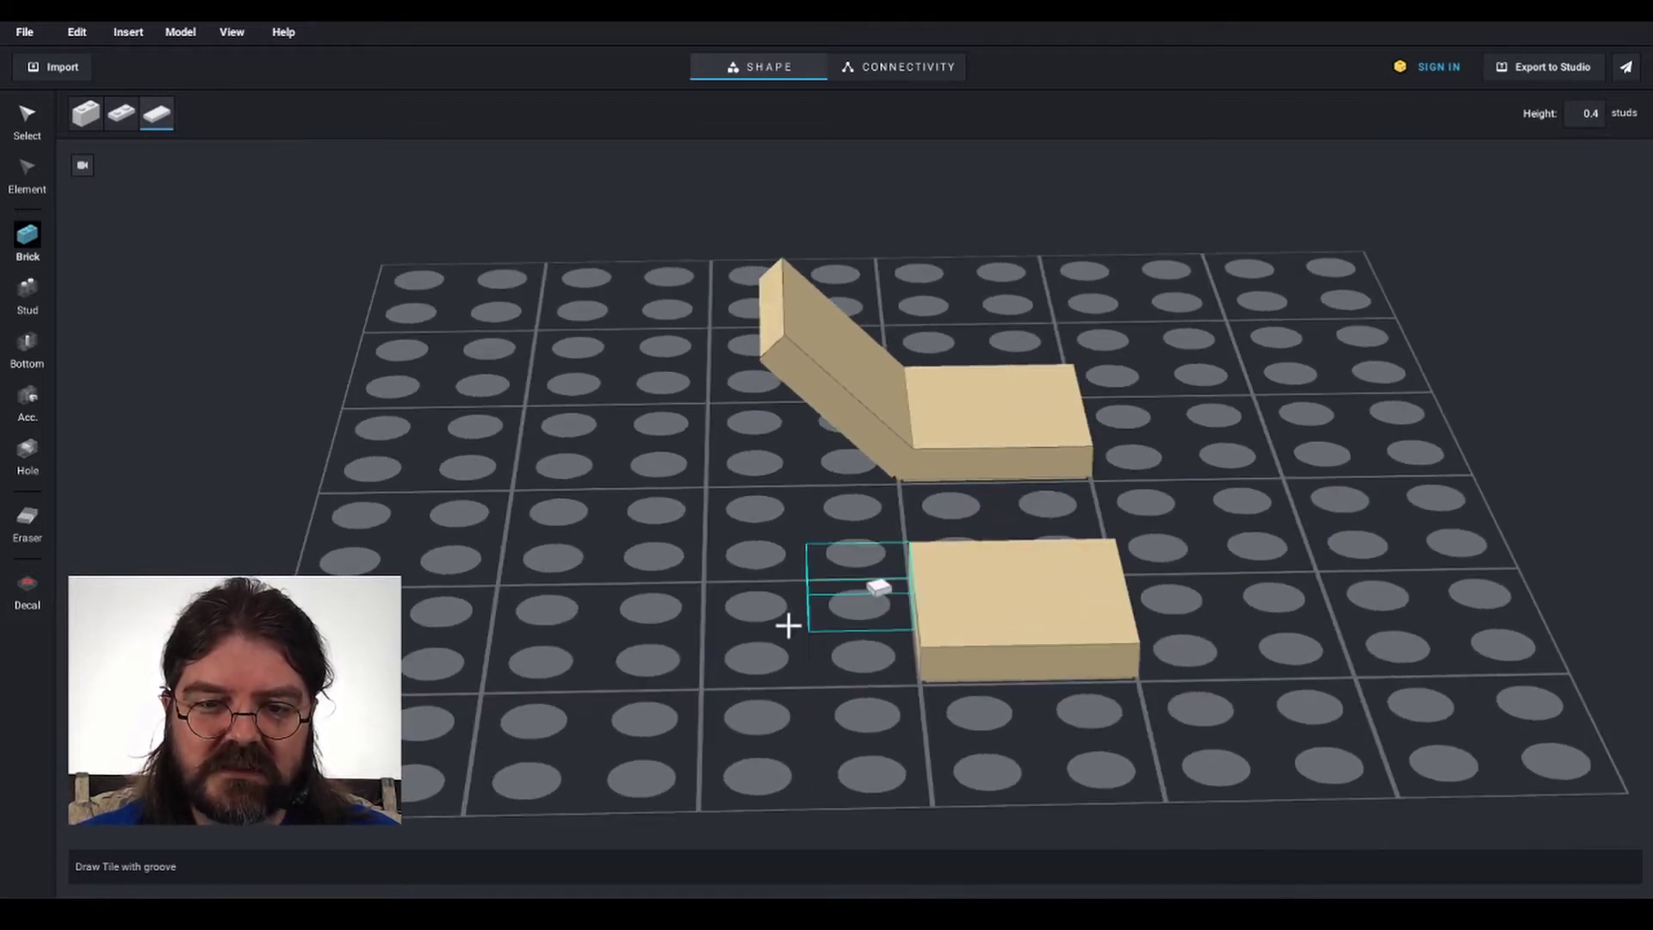
pyautogui.click(885, 645)
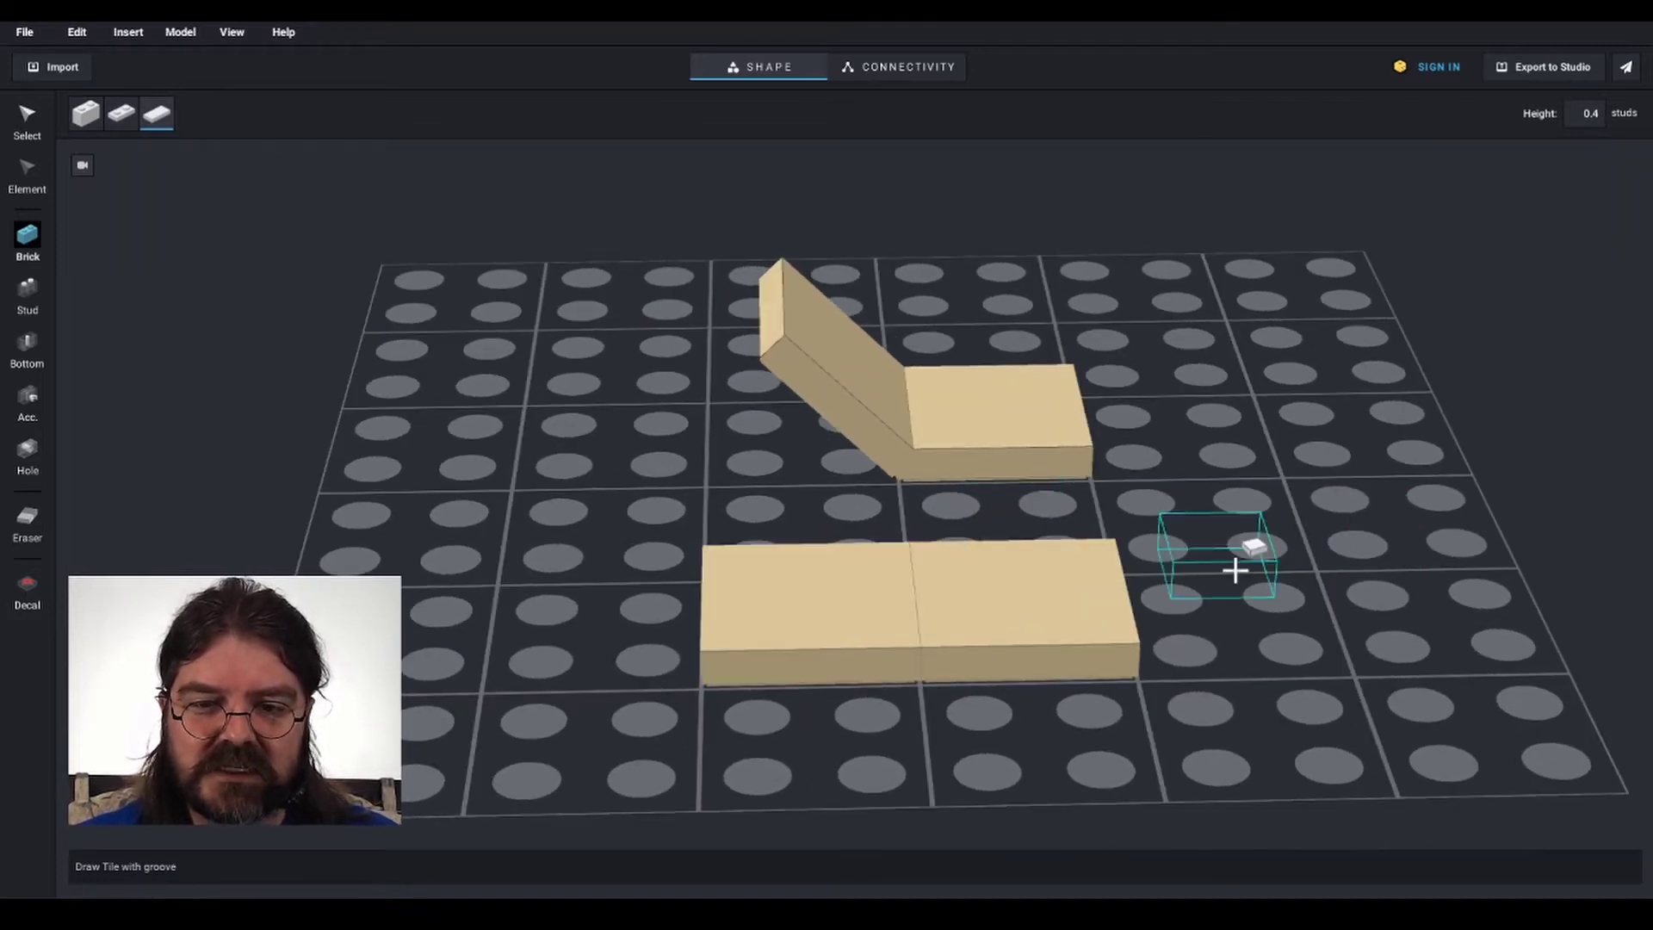
pyautogui.press('Escape')
# Rotate the outer tile of the new pair 45 degrees so its free end tilts upward
pyautogui.scroll(3, 1240, 575)
pyautogui.click(806, 530)
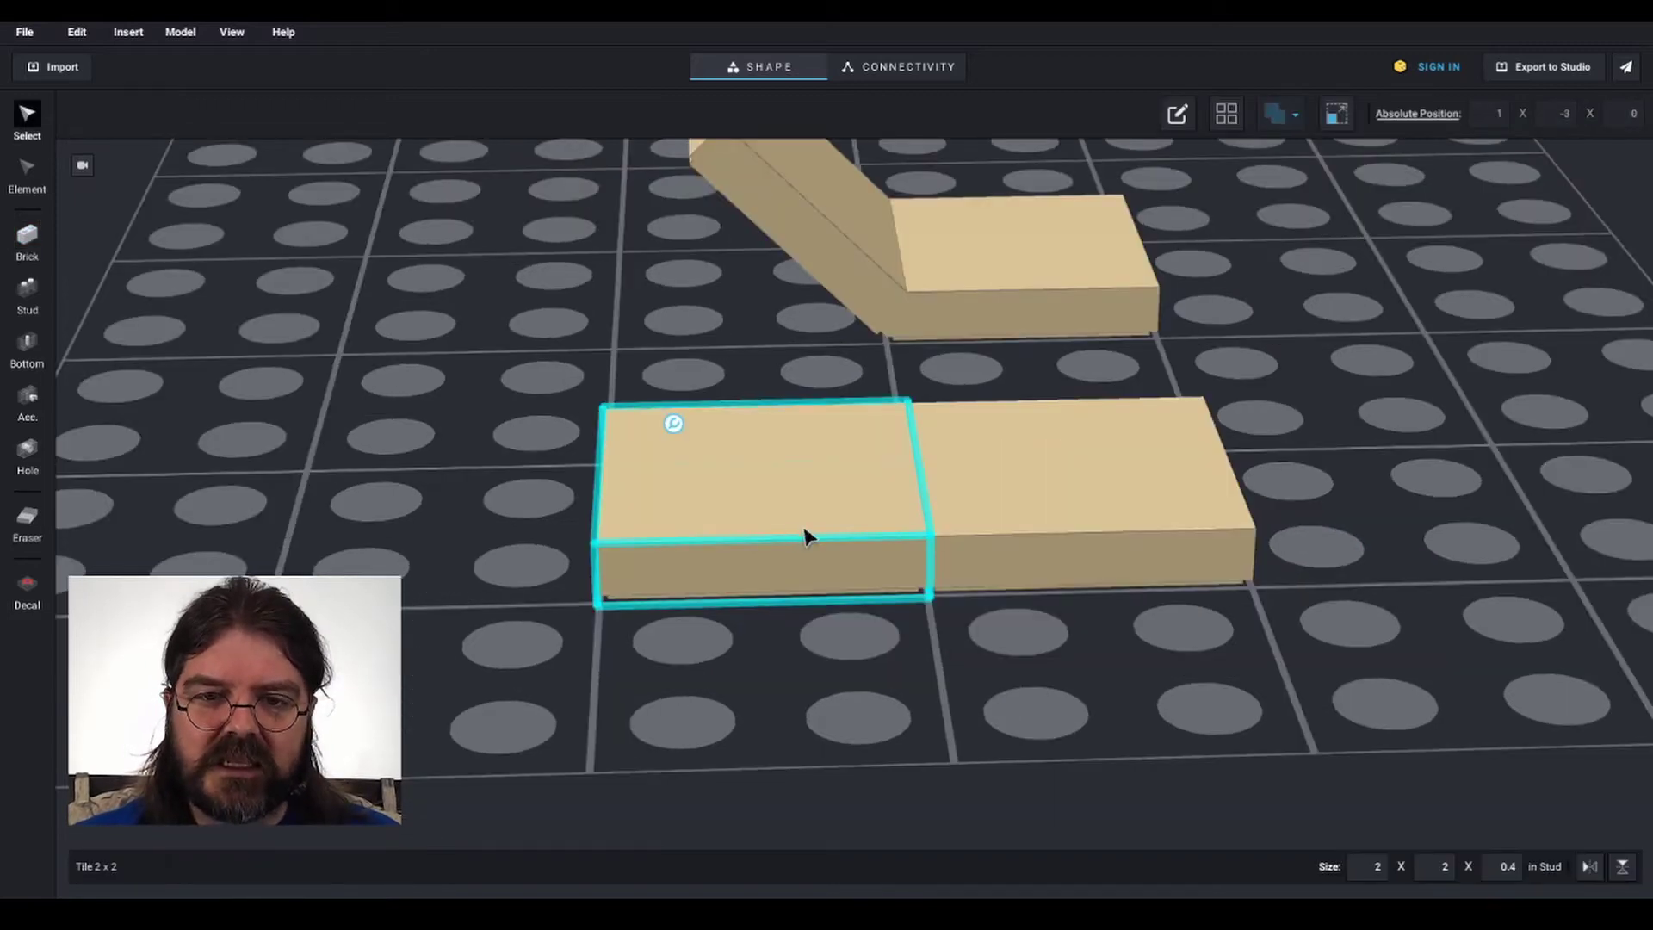
pyautogui.moveTo(1222, 657)
pyautogui.mouseDown(button='right')
pyautogui.moveTo(1201, 661)
pyautogui.moveTo(1219, 656)
pyautogui.mouseUp(button='right')
pyautogui.scroll(1, 933, 348)
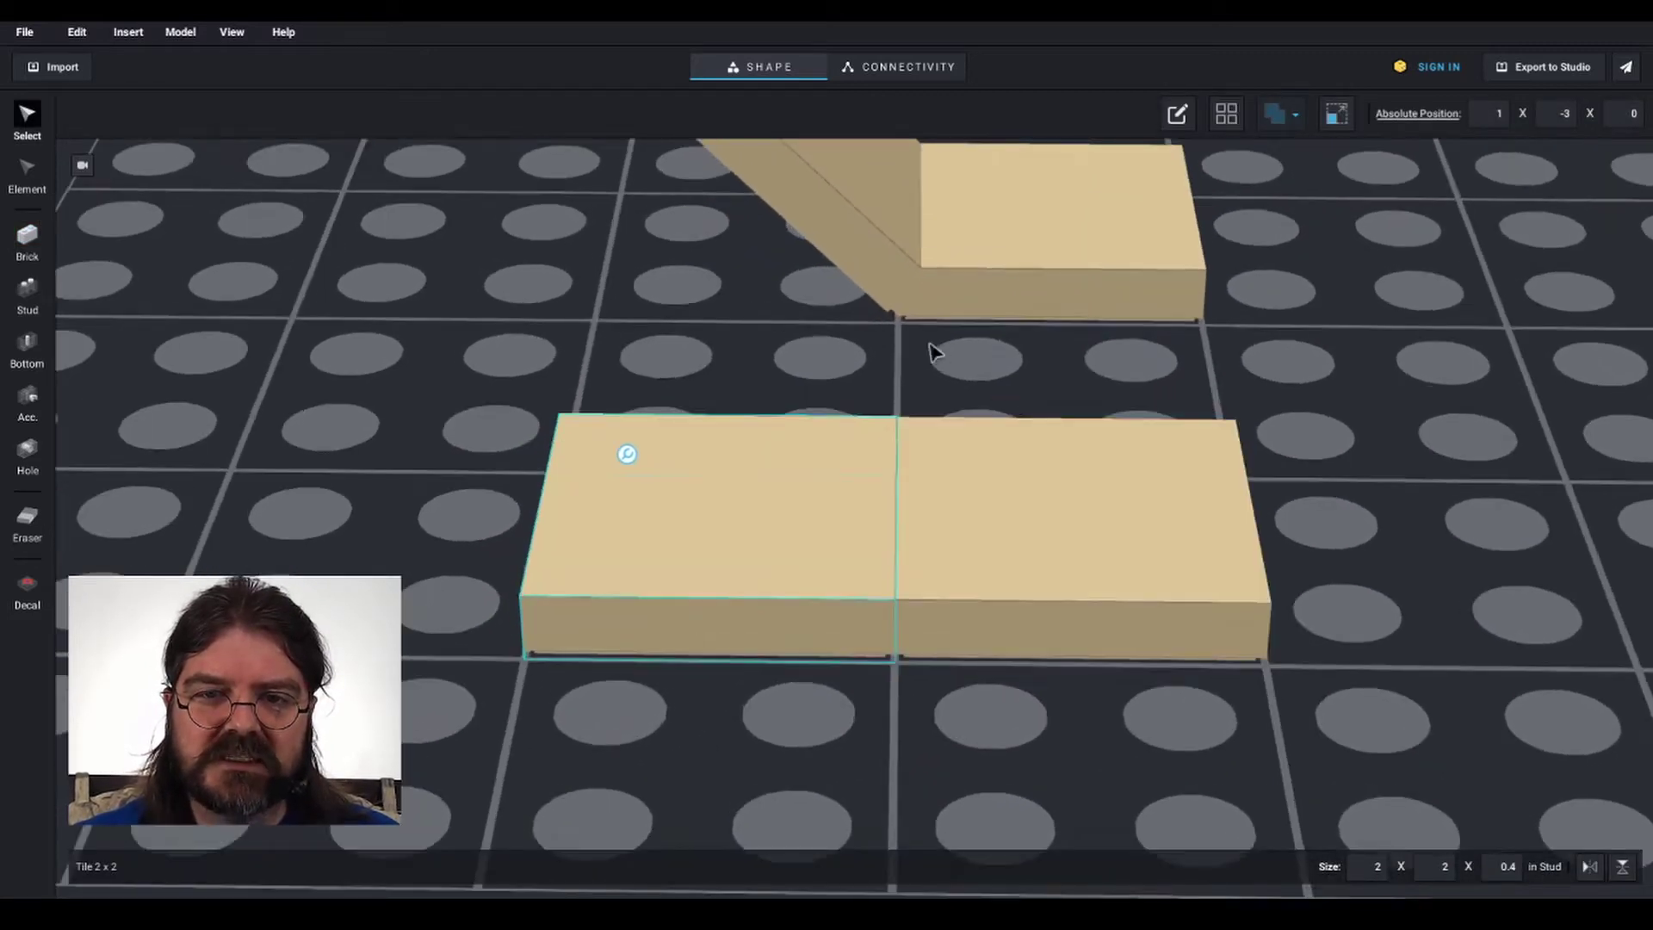
pyautogui.scroll(-3, 933, 349)
pyautogui.moveTo(933, 349); pyautogui.dragTo(933, 494, button='middle')
pyautogui.moveTo(693, 620)
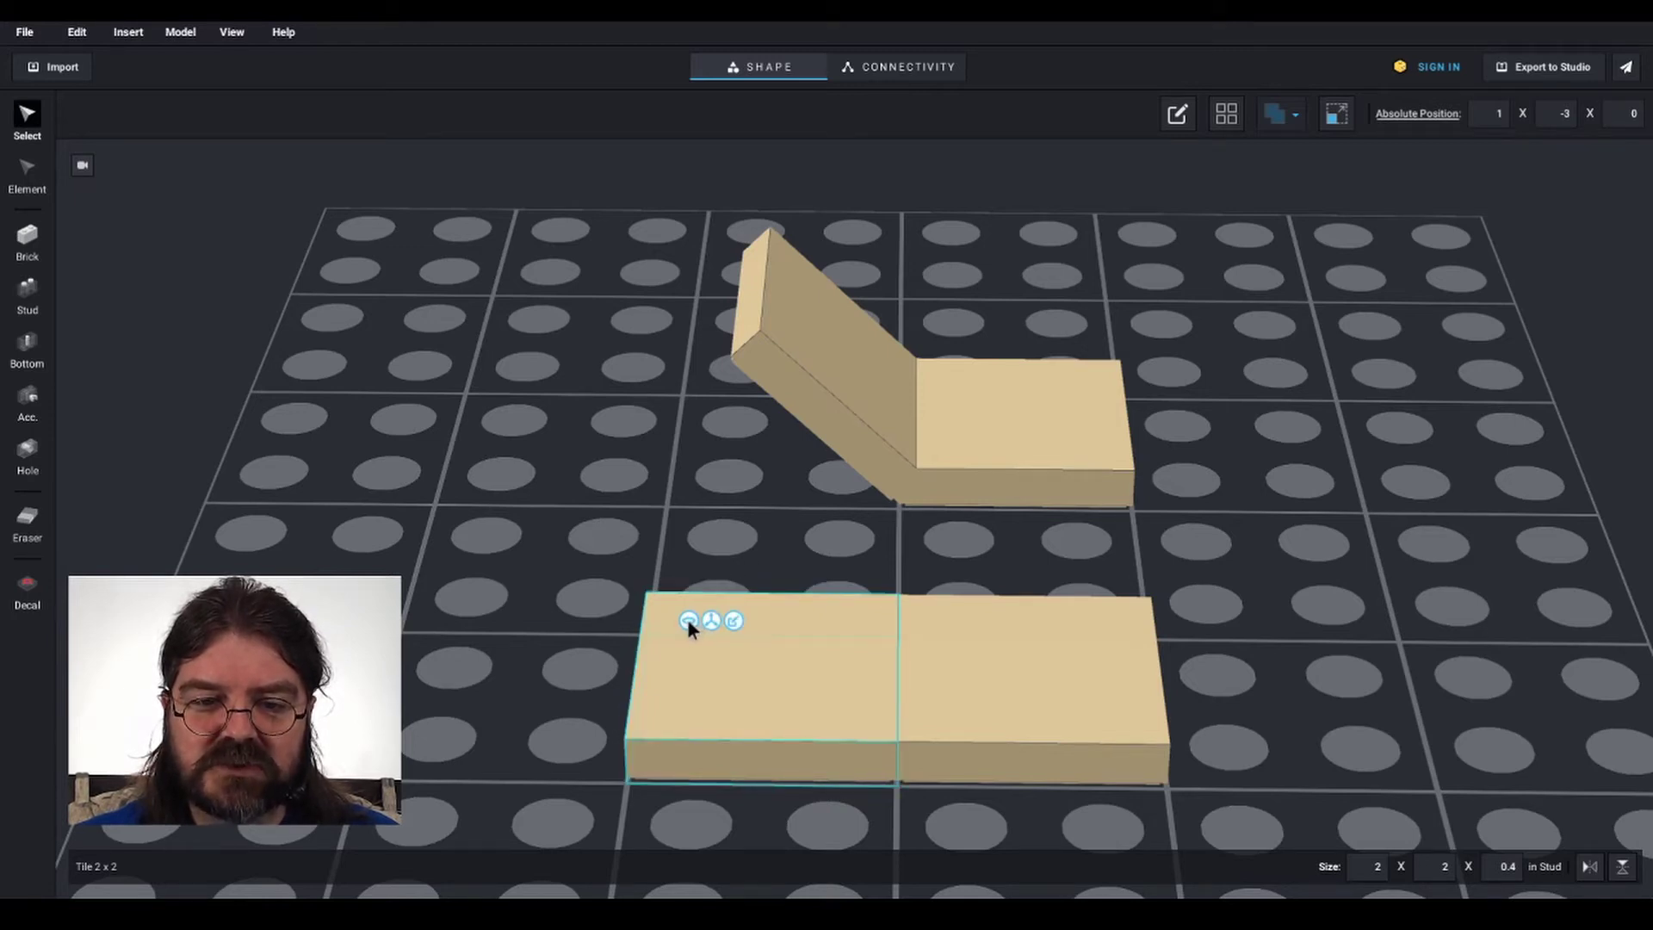
pyautogui.click(687, 620)
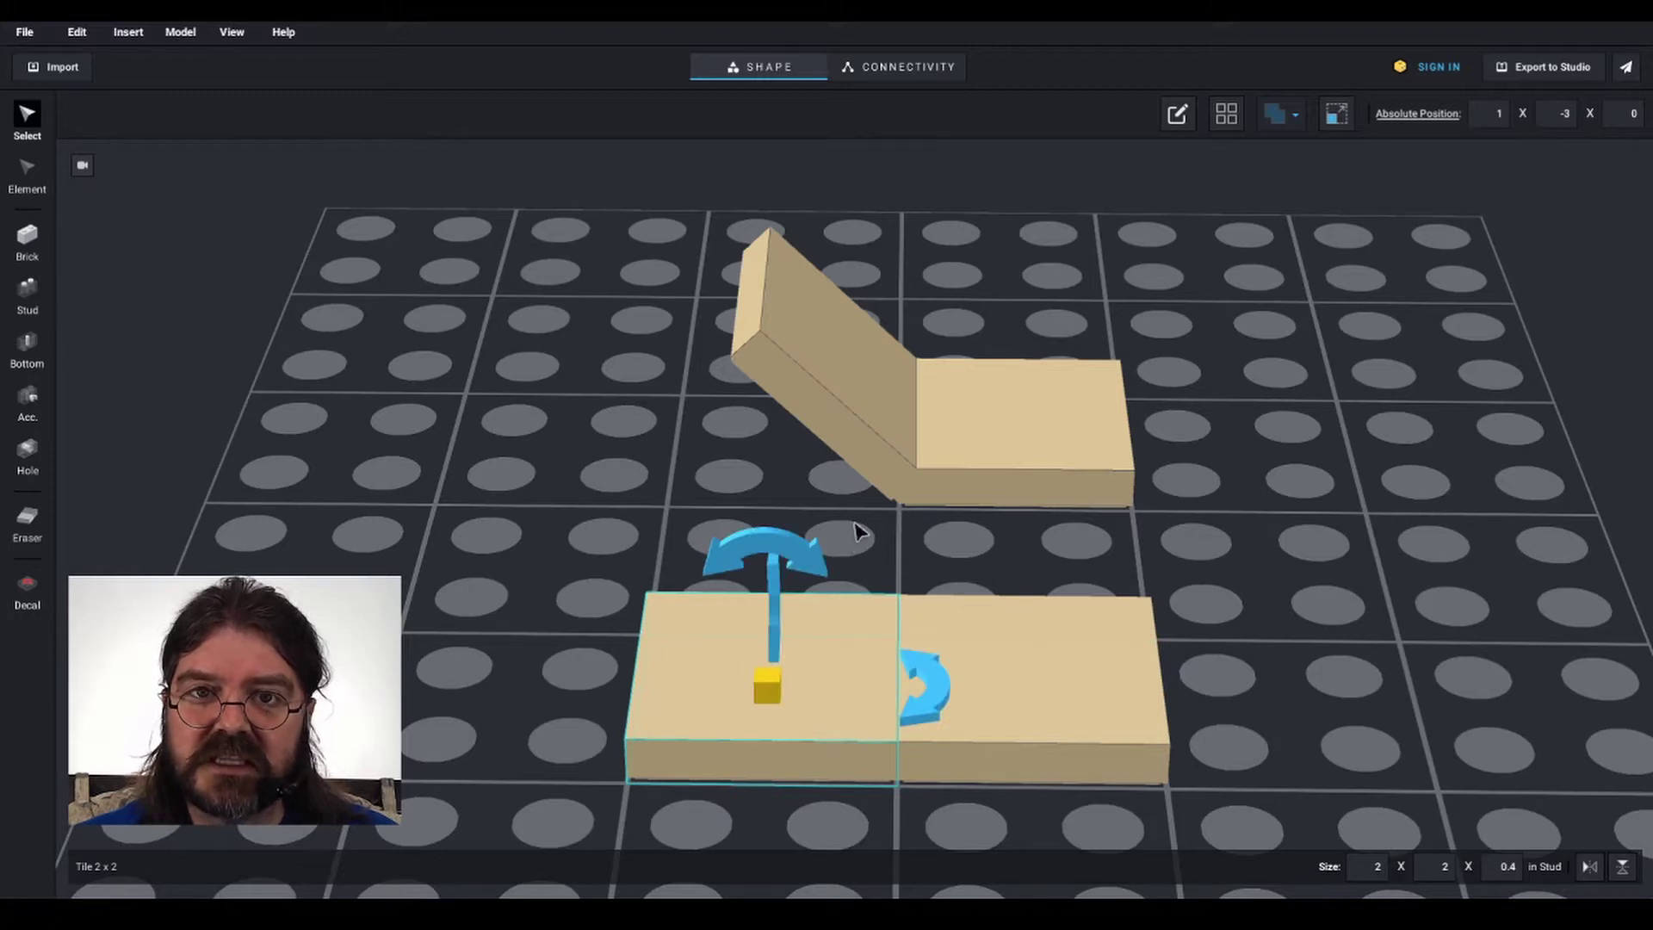
pyautogui.moveTo(768, 549); pyautogui.dragTo(870, 622)
pyautogui.click(752, 711)
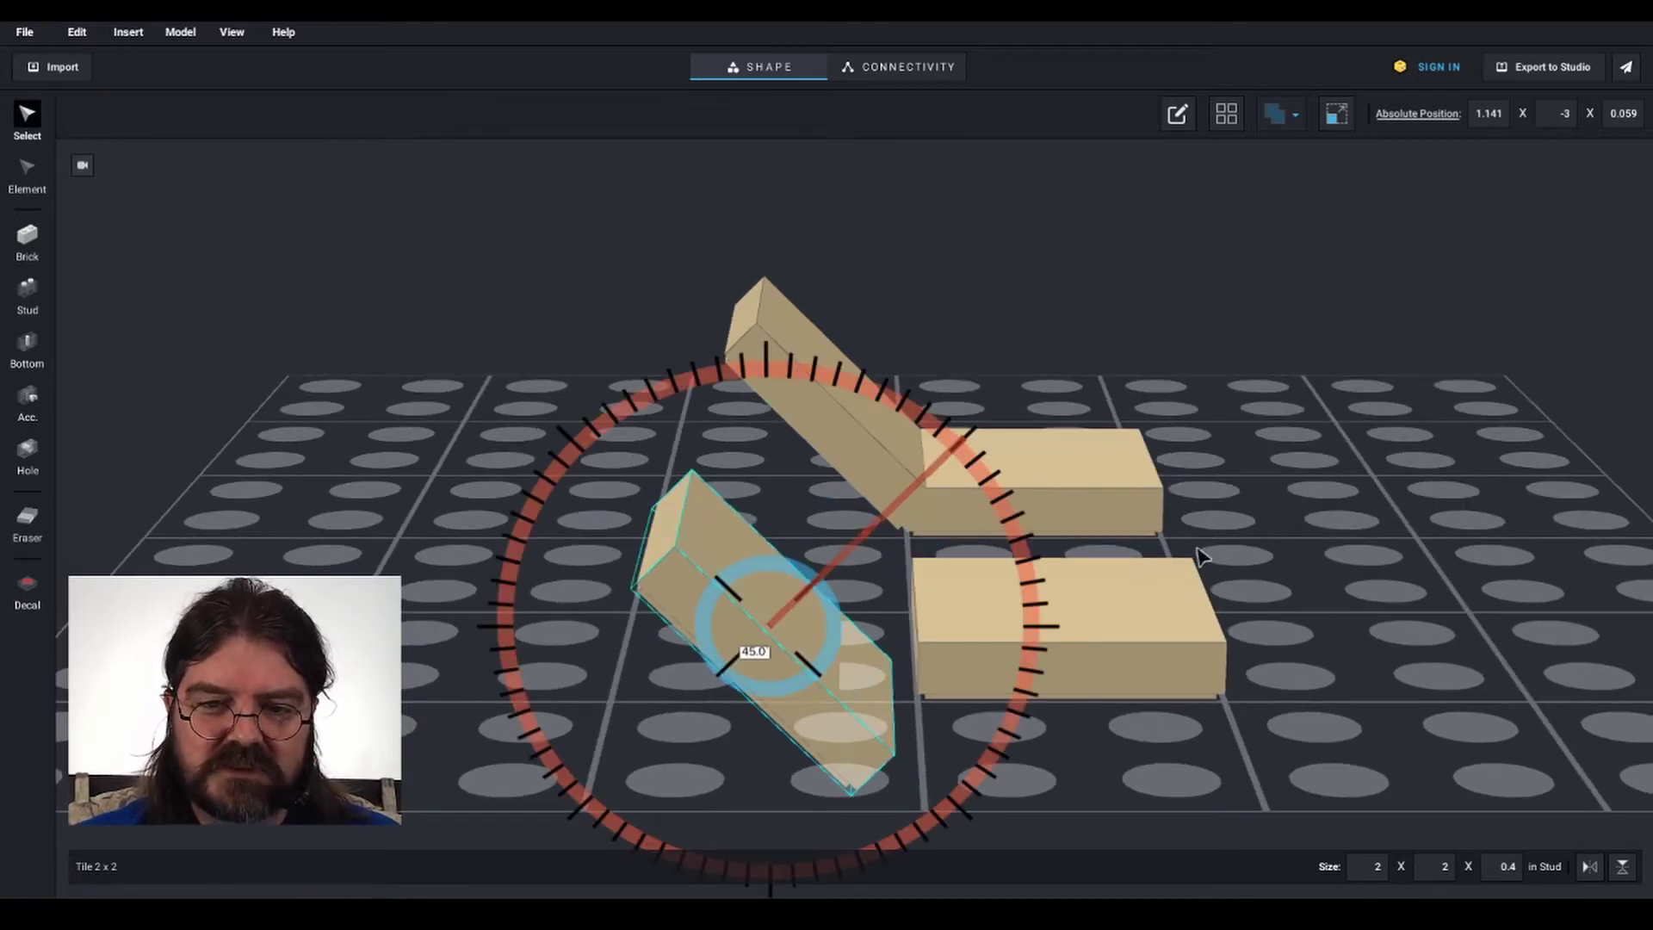
# Move the tilted tile along the world axes, up and into the flat tile's end, to X 0.641 and Z 0.559
pyautogui.press('ctrl')
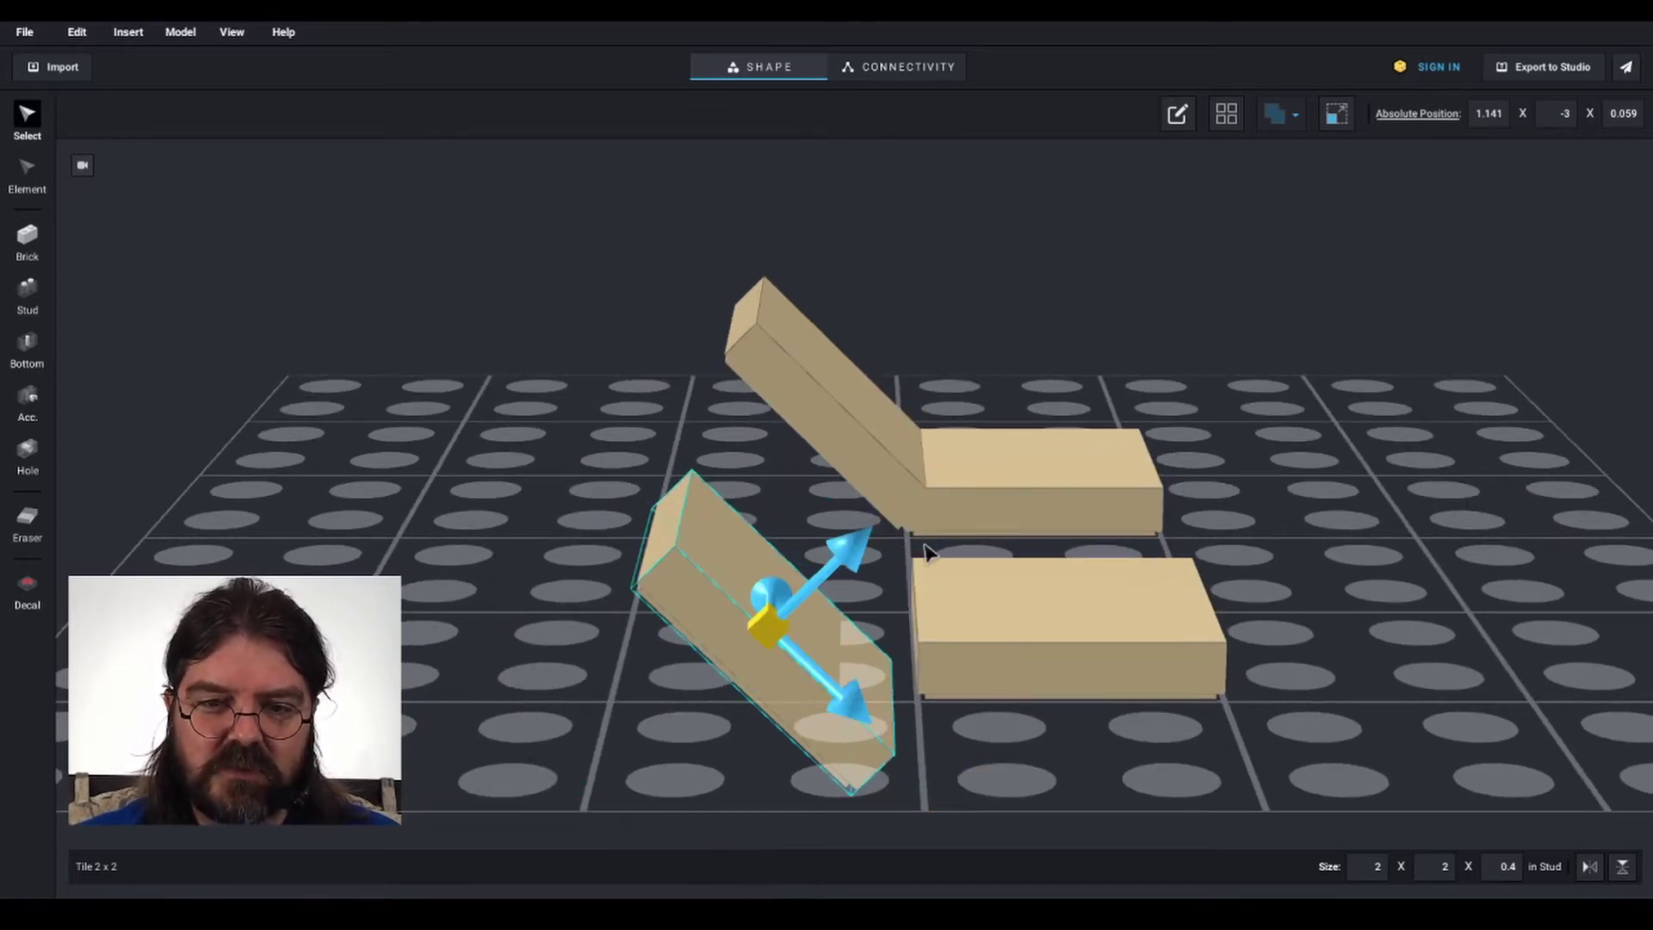
pyautogui.click(775, 633)
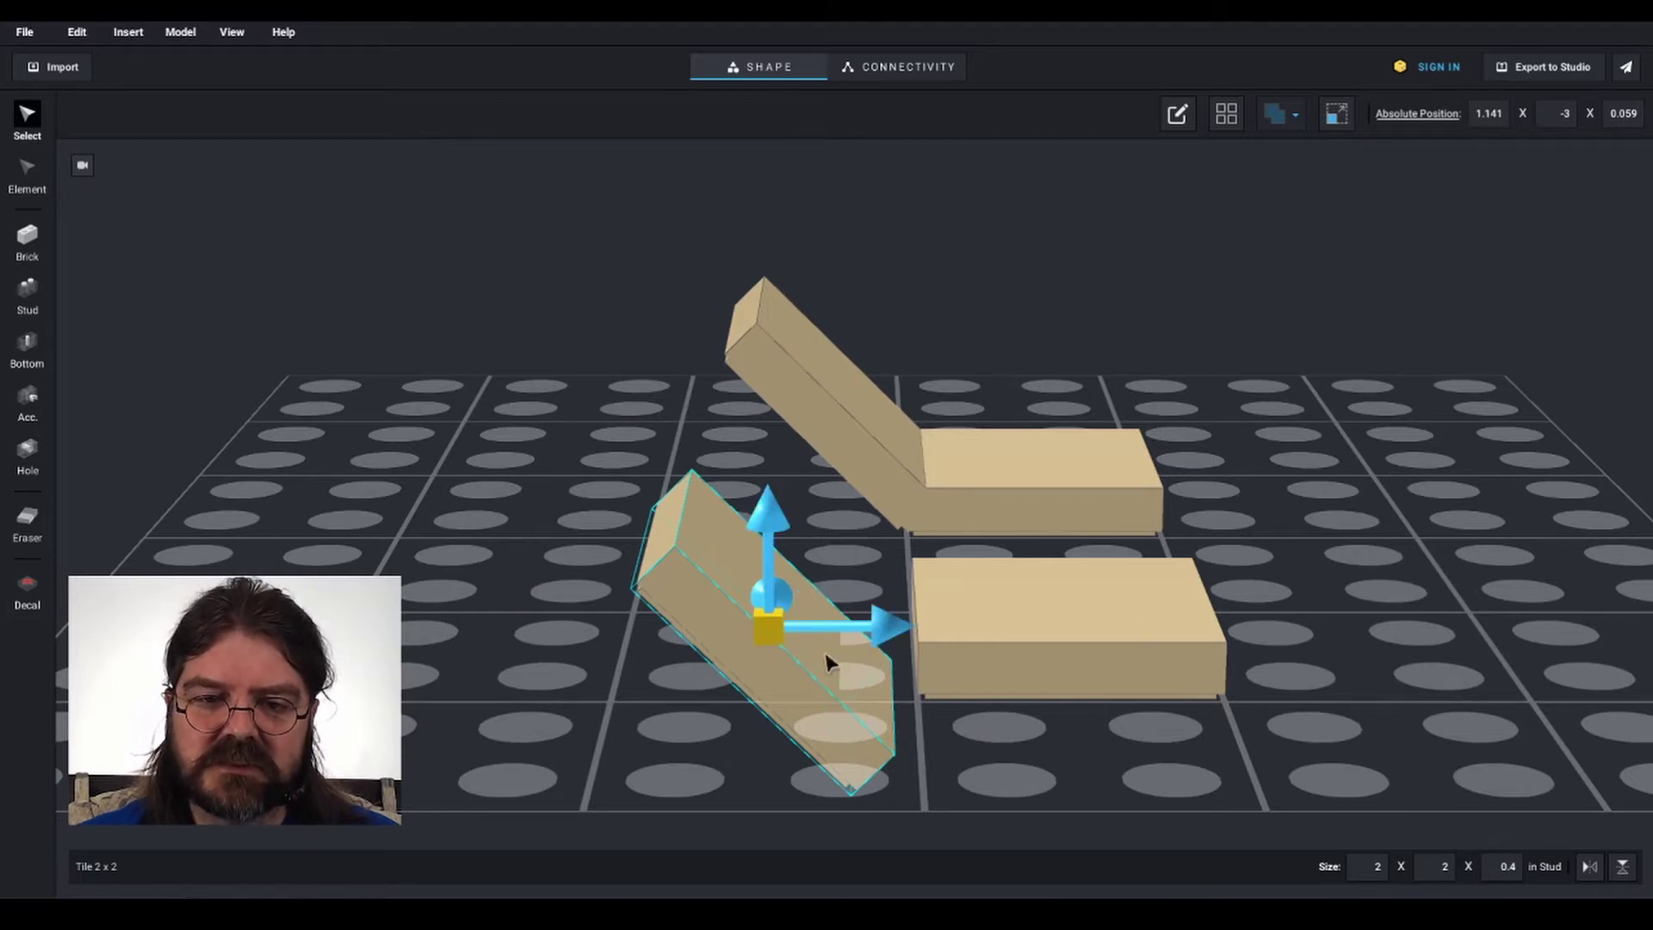
pyautogui.moveTo(777, 534); pyautogui.dragTo(774, 476)
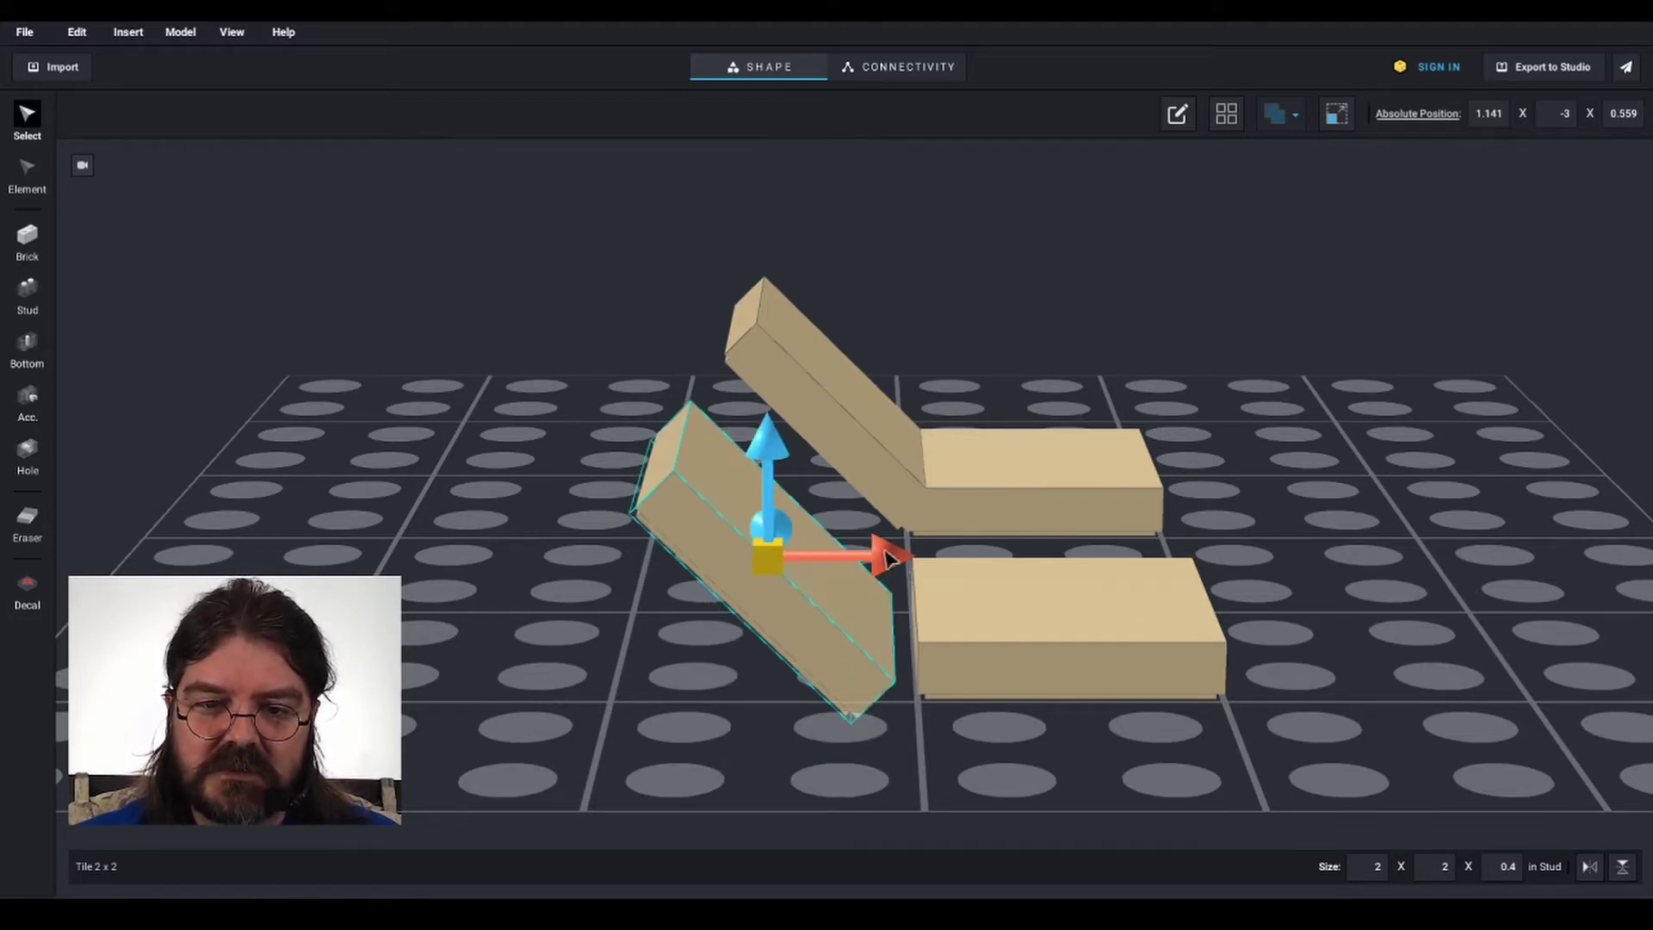
pyautogui.moveTo(892, 557); pyautogui.dragTo(1024, 575)
pyautogui.moveTo(1390, 746); pyautogui.dragTo(1398, 736, button='right')
pyautogui.scroll(5, 1220, 669)
pyautogui.moveTo(1166, 671); pyautogui.dragTo(1372, 698, button='middle')
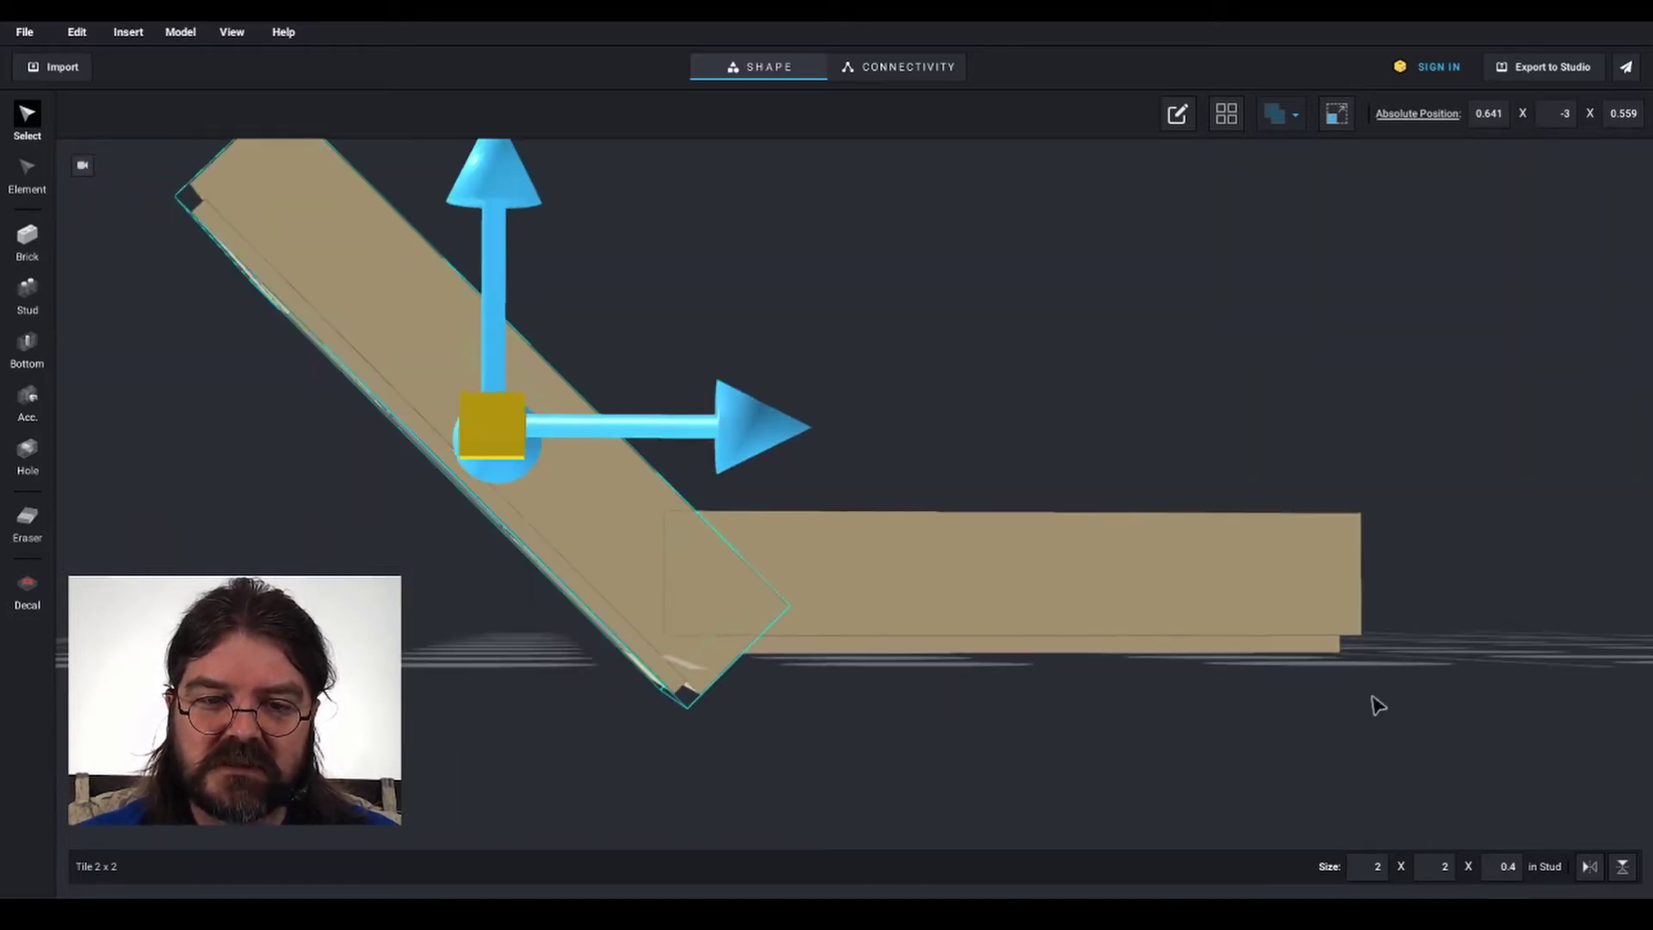
pyautogui.scroll(2, 1372, 697)
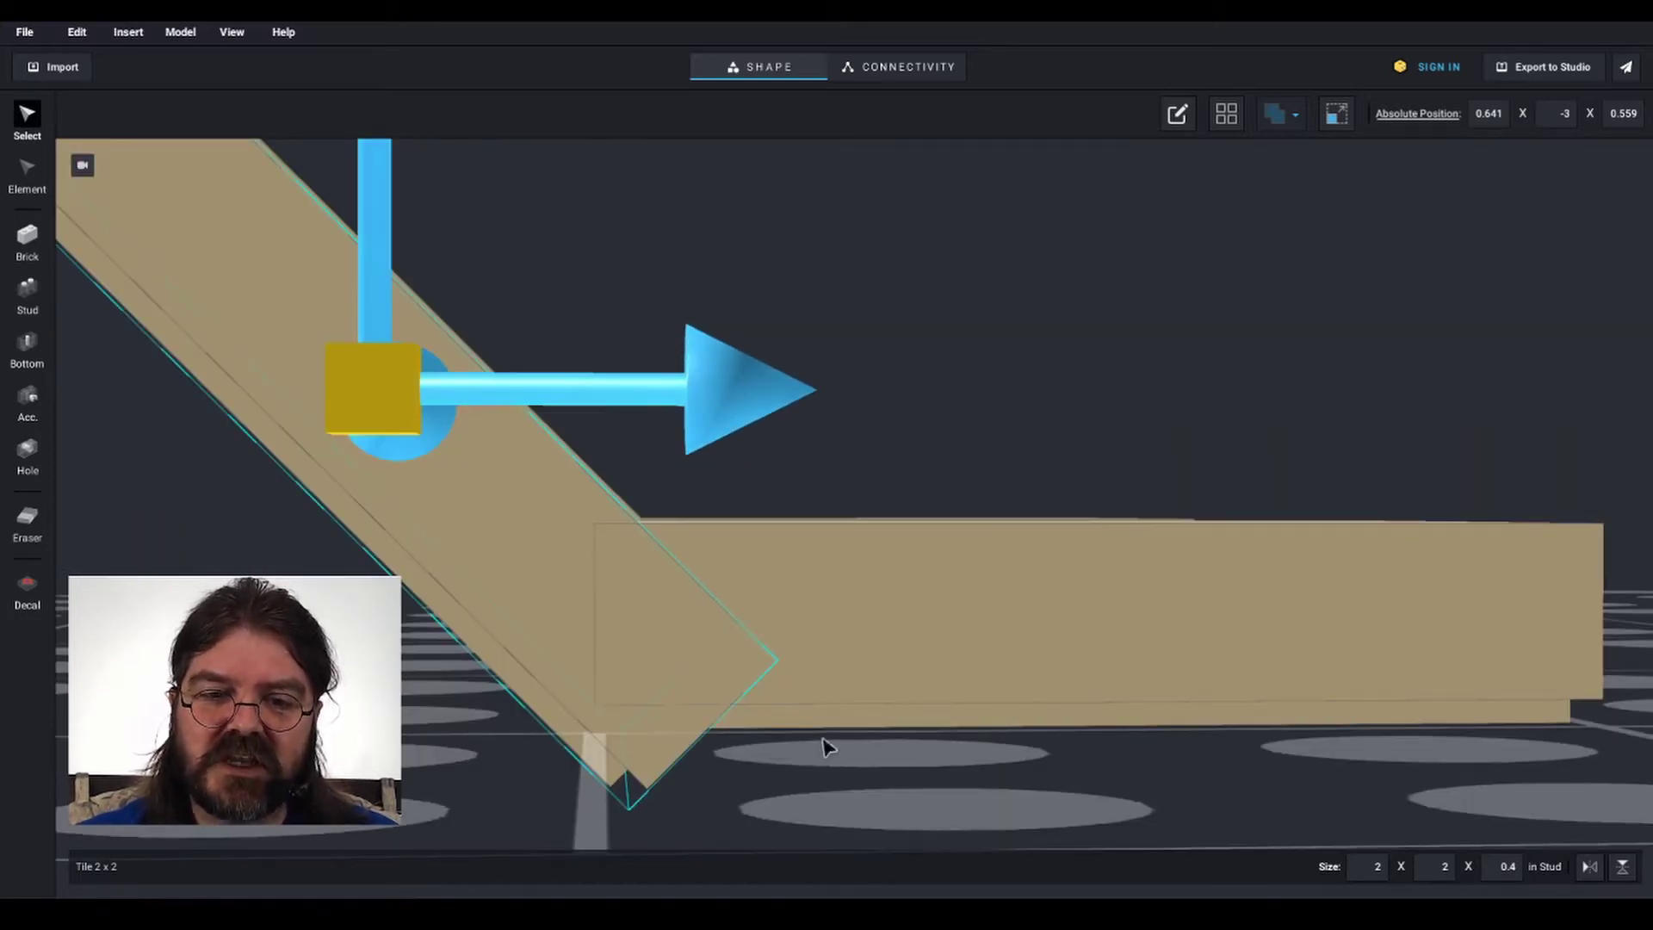
pyautogui.moveTo(823, 738); pyautogui.dragTo(846, 743, button='right')
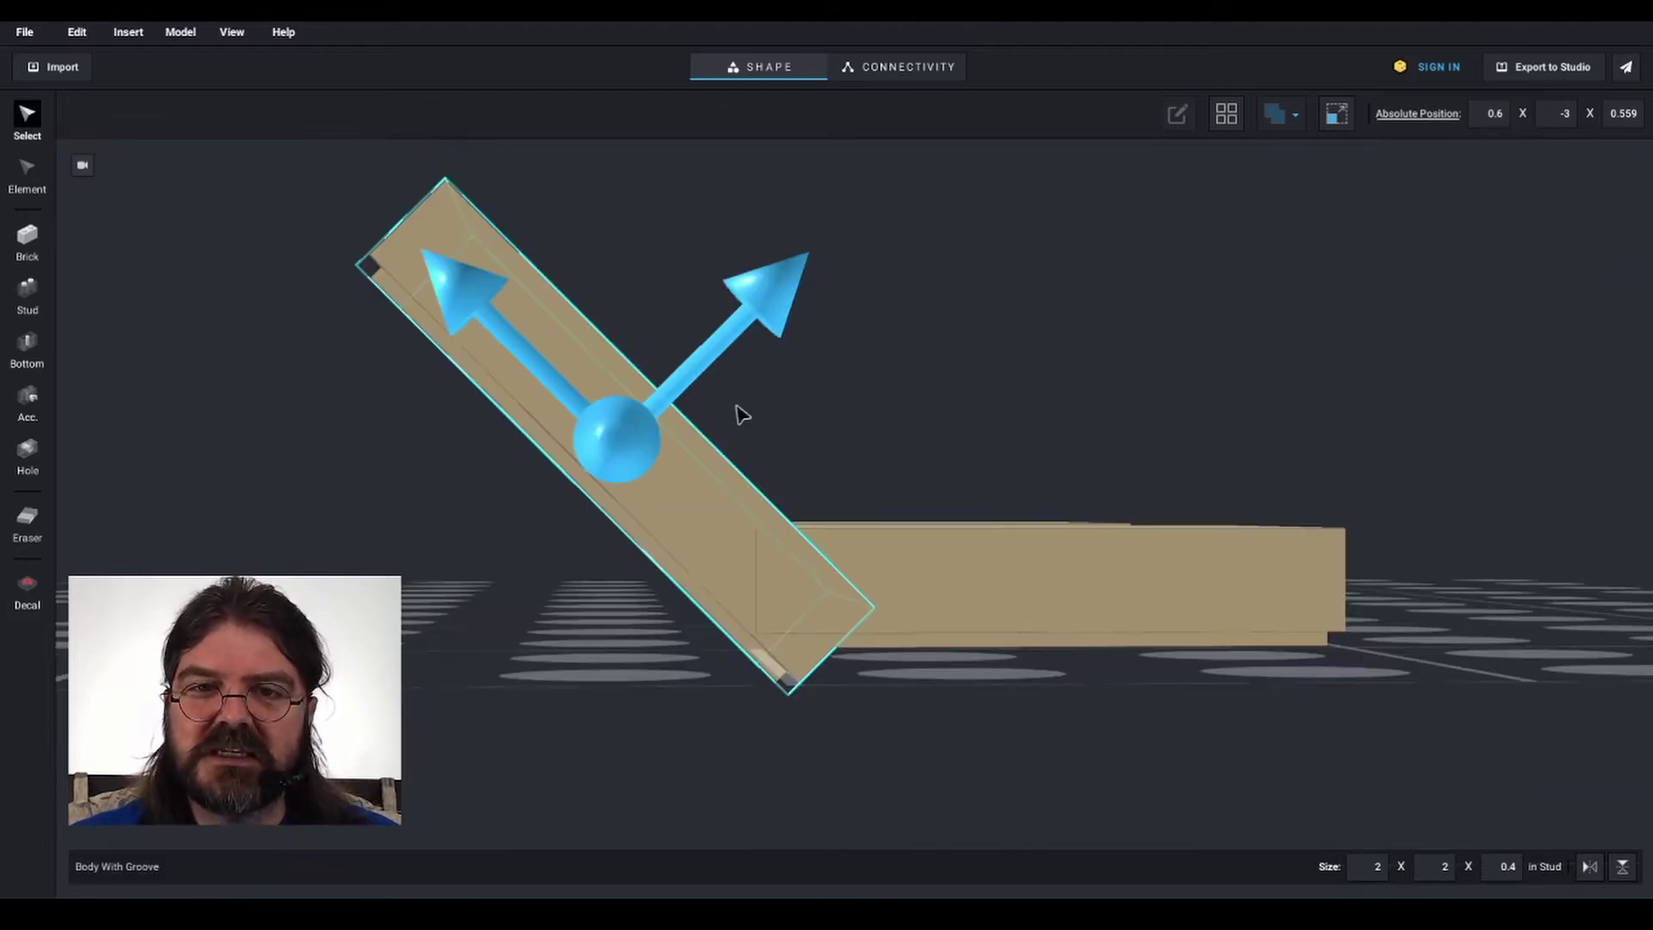
# Try raising only the tilted tile's grooved body by 0.5 studs, and undo the move
pyautogui.moveTo(710, 472); pyautogui.dragTo(746, 449, button='right')
pyautogui.click(464, 483)
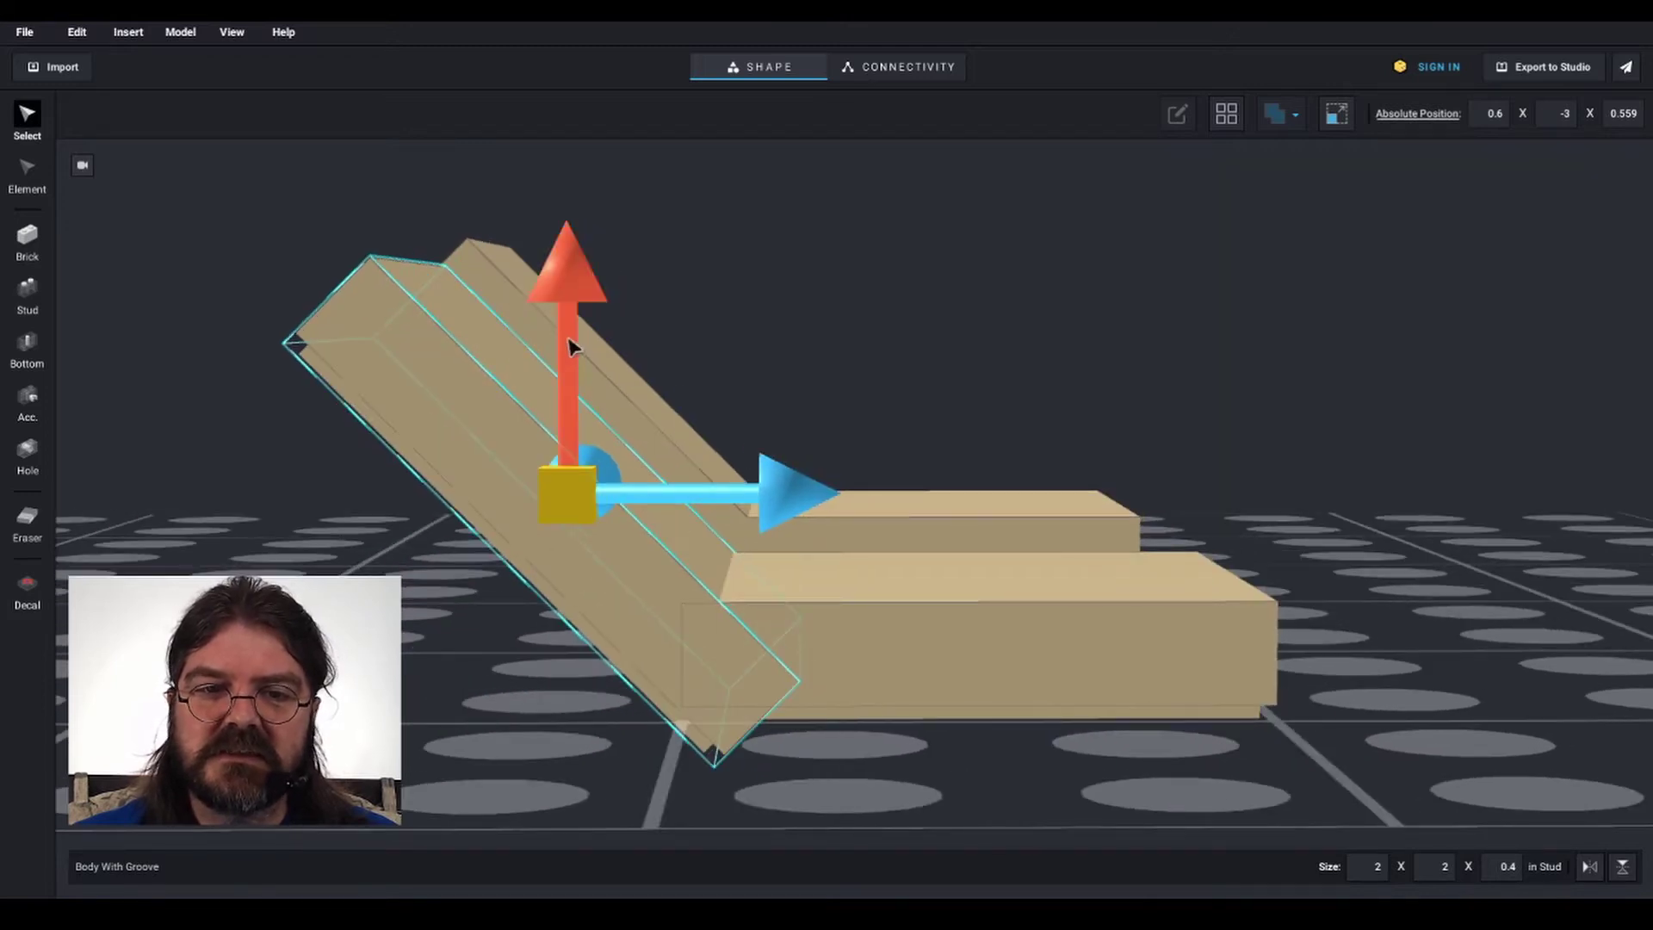
pyautogui.moveTo(568, 337)
pyautogui.mouseDown()
pyautogui.moveTo(567, 286)
pyautogui.moveTo(567, 351)
pyautogui.mouseUp()
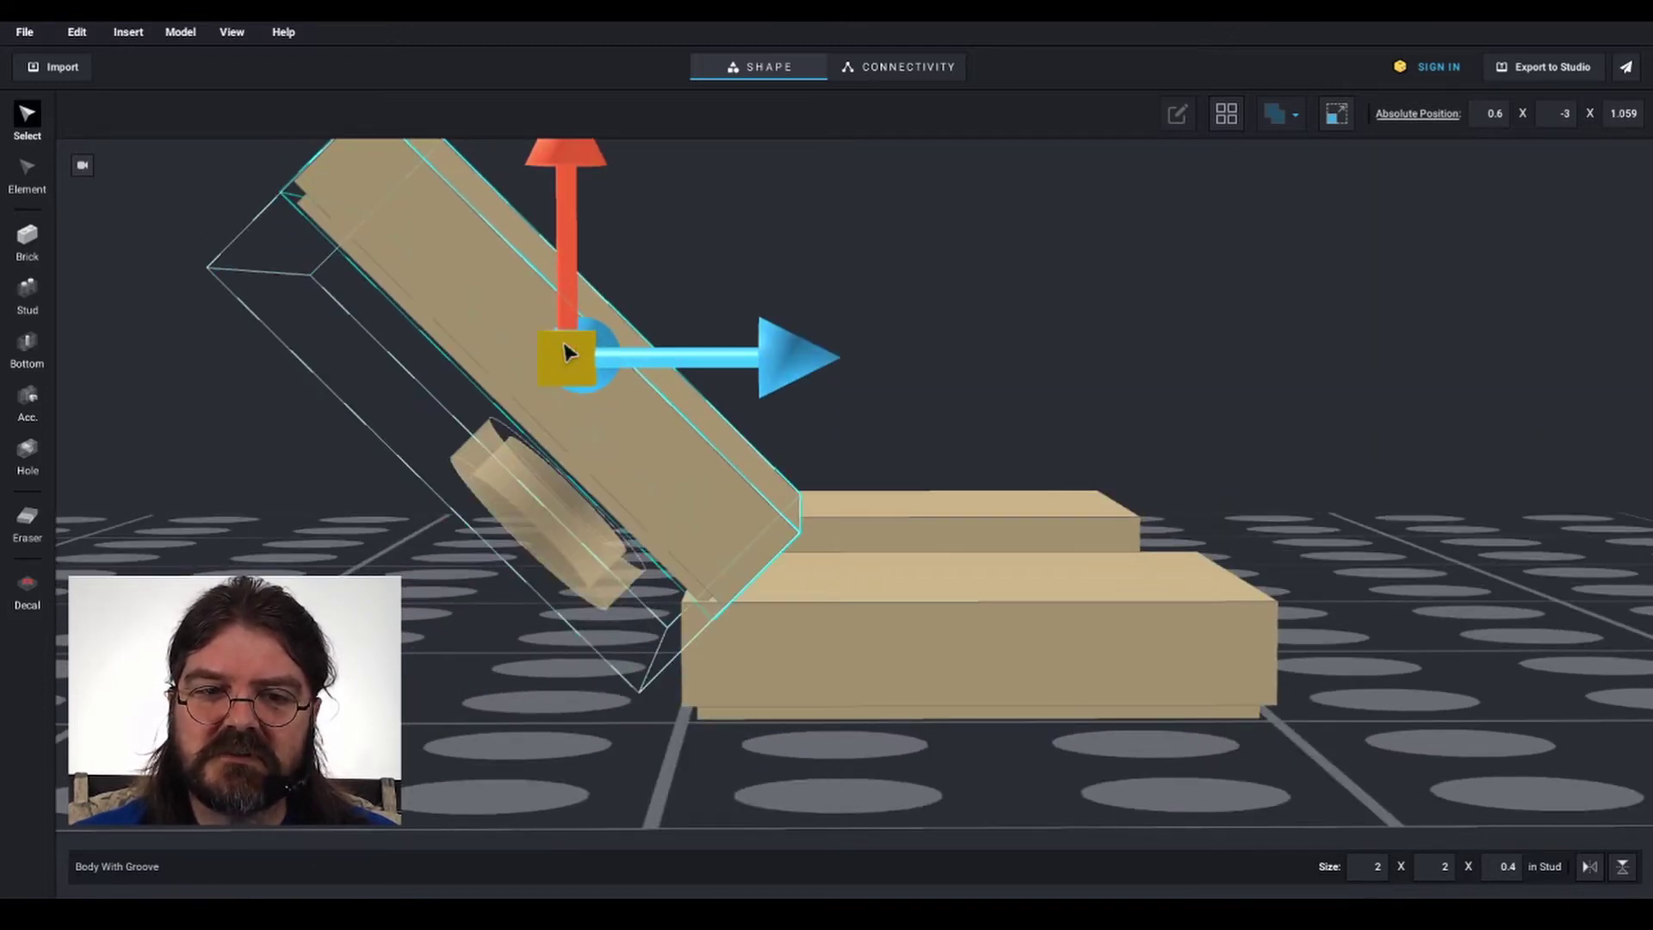
pyautogui.hotkey('ctrl', 'z')
pyautogui.scroll(3, 776, 447)
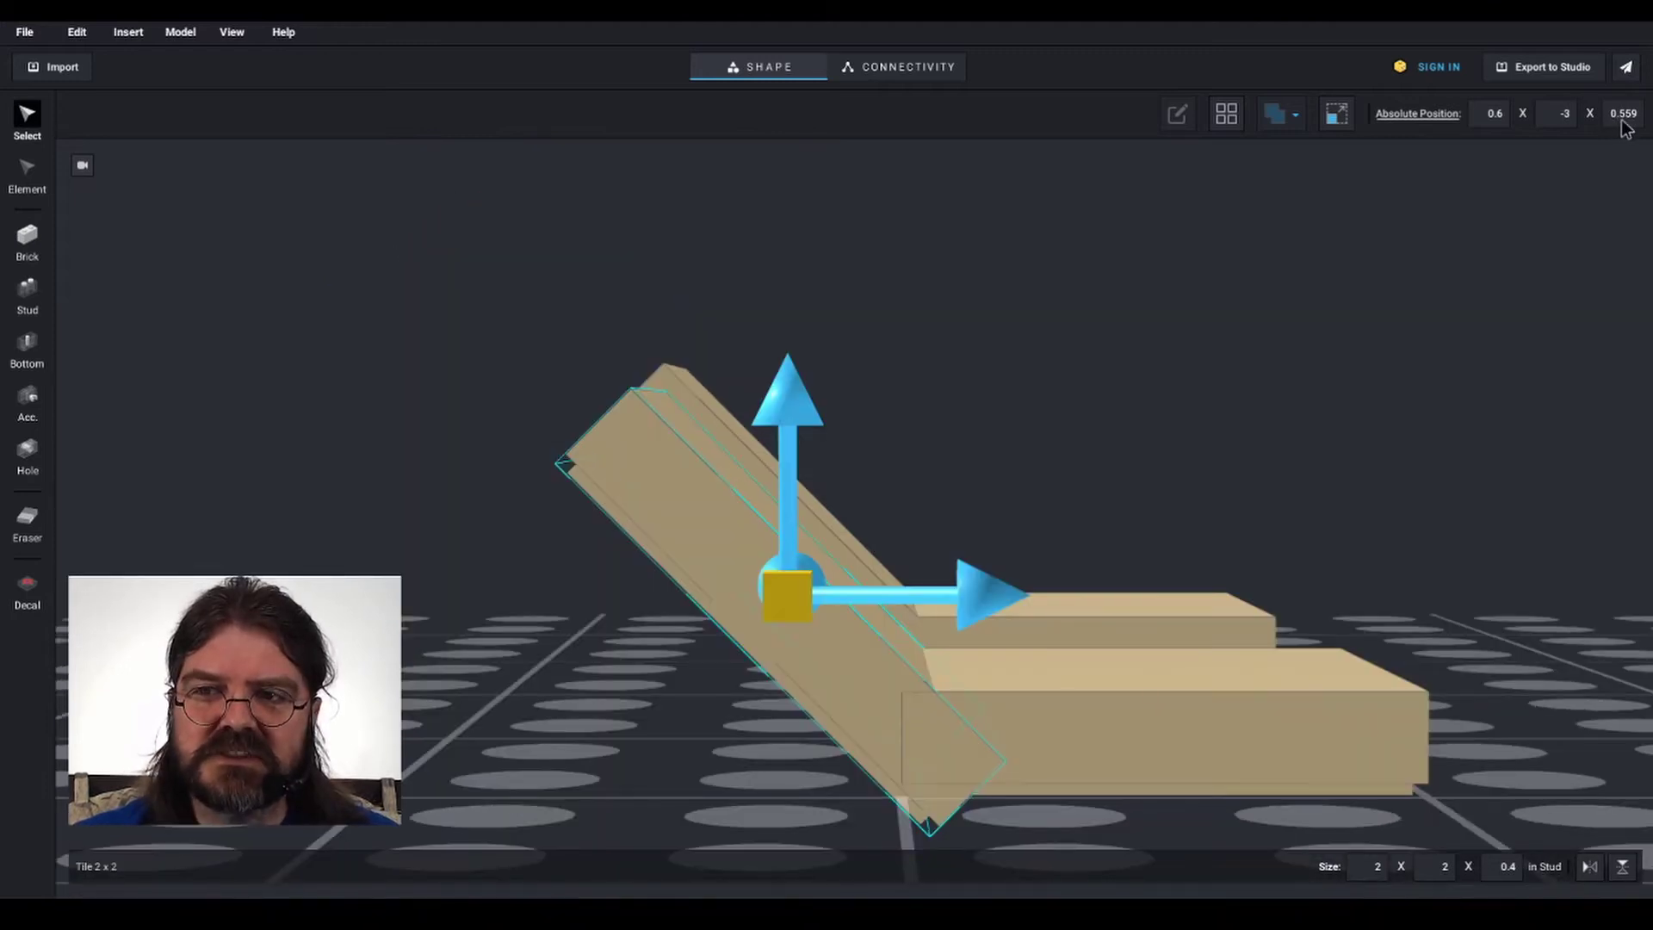
# Set the tilted tile's absolute position to X 0.75 and Z 0.75
pyautogui.click(1624, 117)
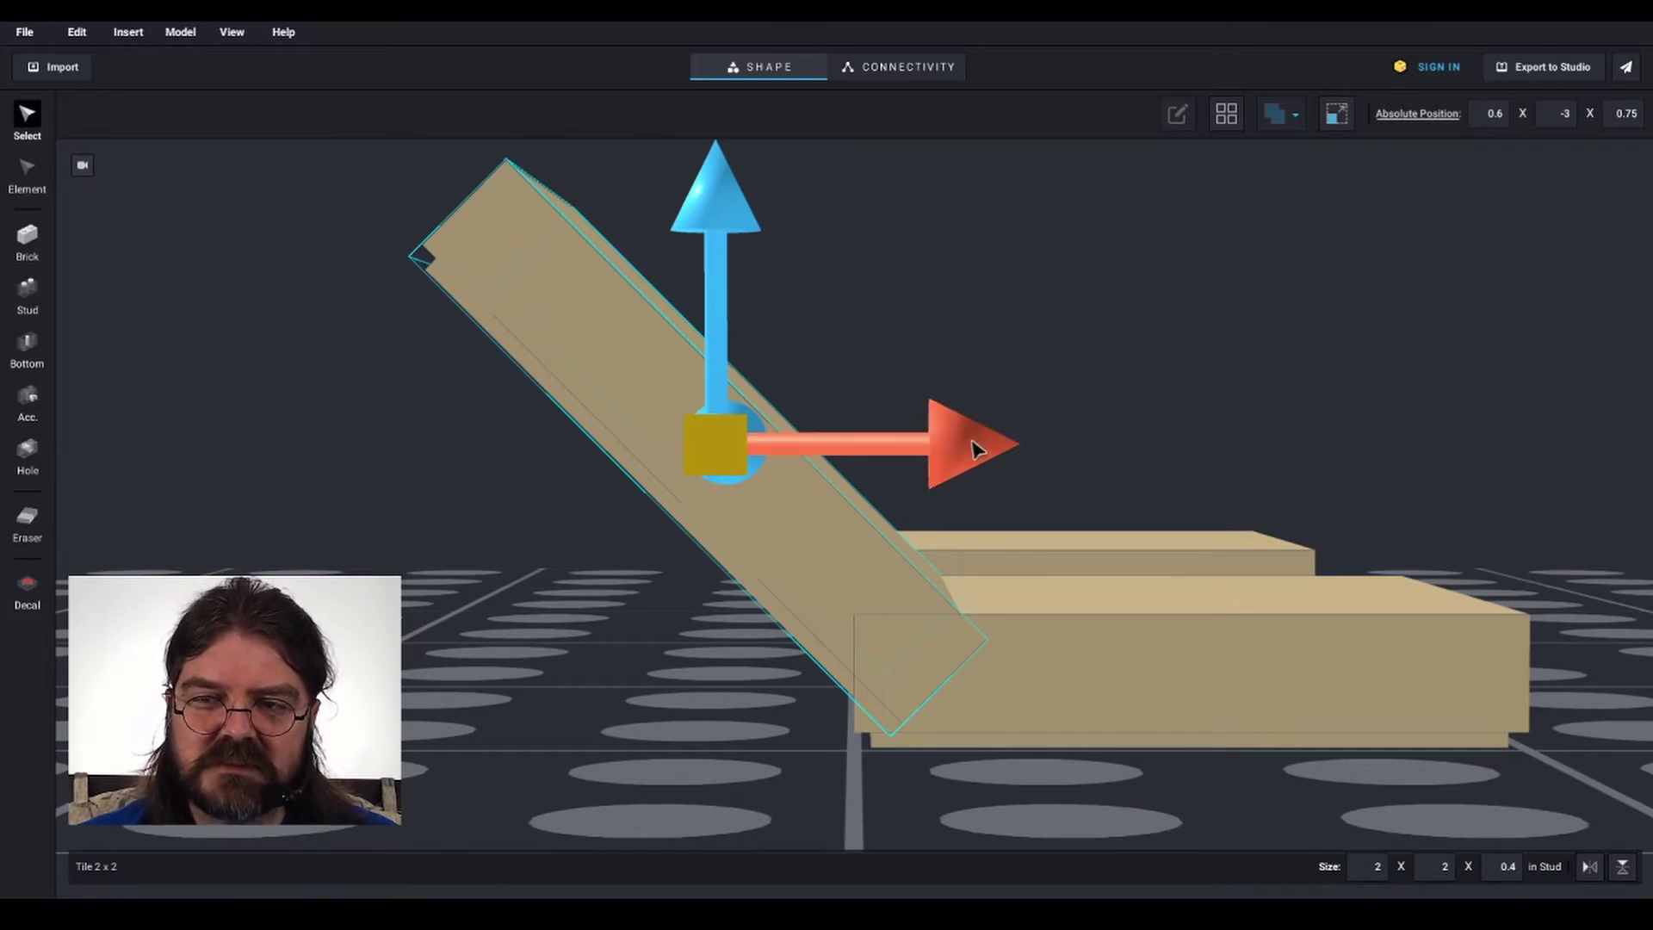
pyautogui.moveTo(919, 452)
pyautogui.mouseDown()
pyautogui.moveTo(809, 447)
pyautogui.moveTo(934, 465)
pyautogui.moveTo(779, 460)
pyautogui.moveTo(925, 477)
pyautogui.mouseUp()
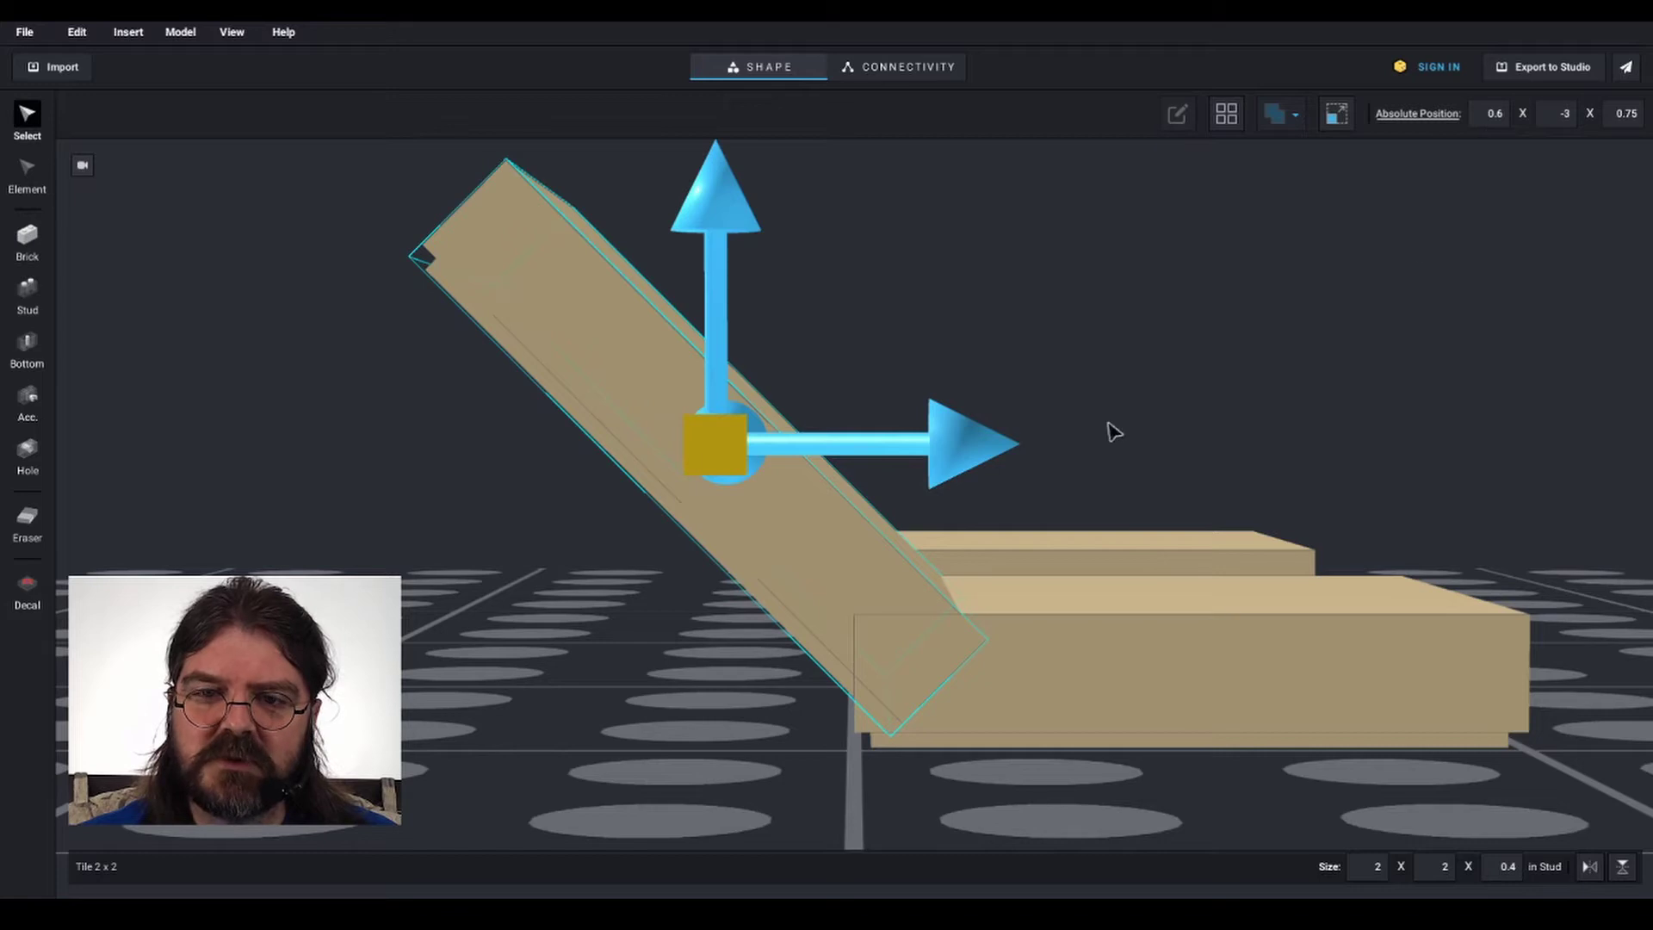
pyautogui.moveTo(850, 452)
pyautogui.mouseDown()
pyautogui.moveTo(896, 469)
pyautogui.moveTo(731, 468)
pyautogui.moveTo(861, 468)
pyautogui.moveTo(757, 468)
pyautogui.moveTo(827, 469)
pyautogui.mouseUp()
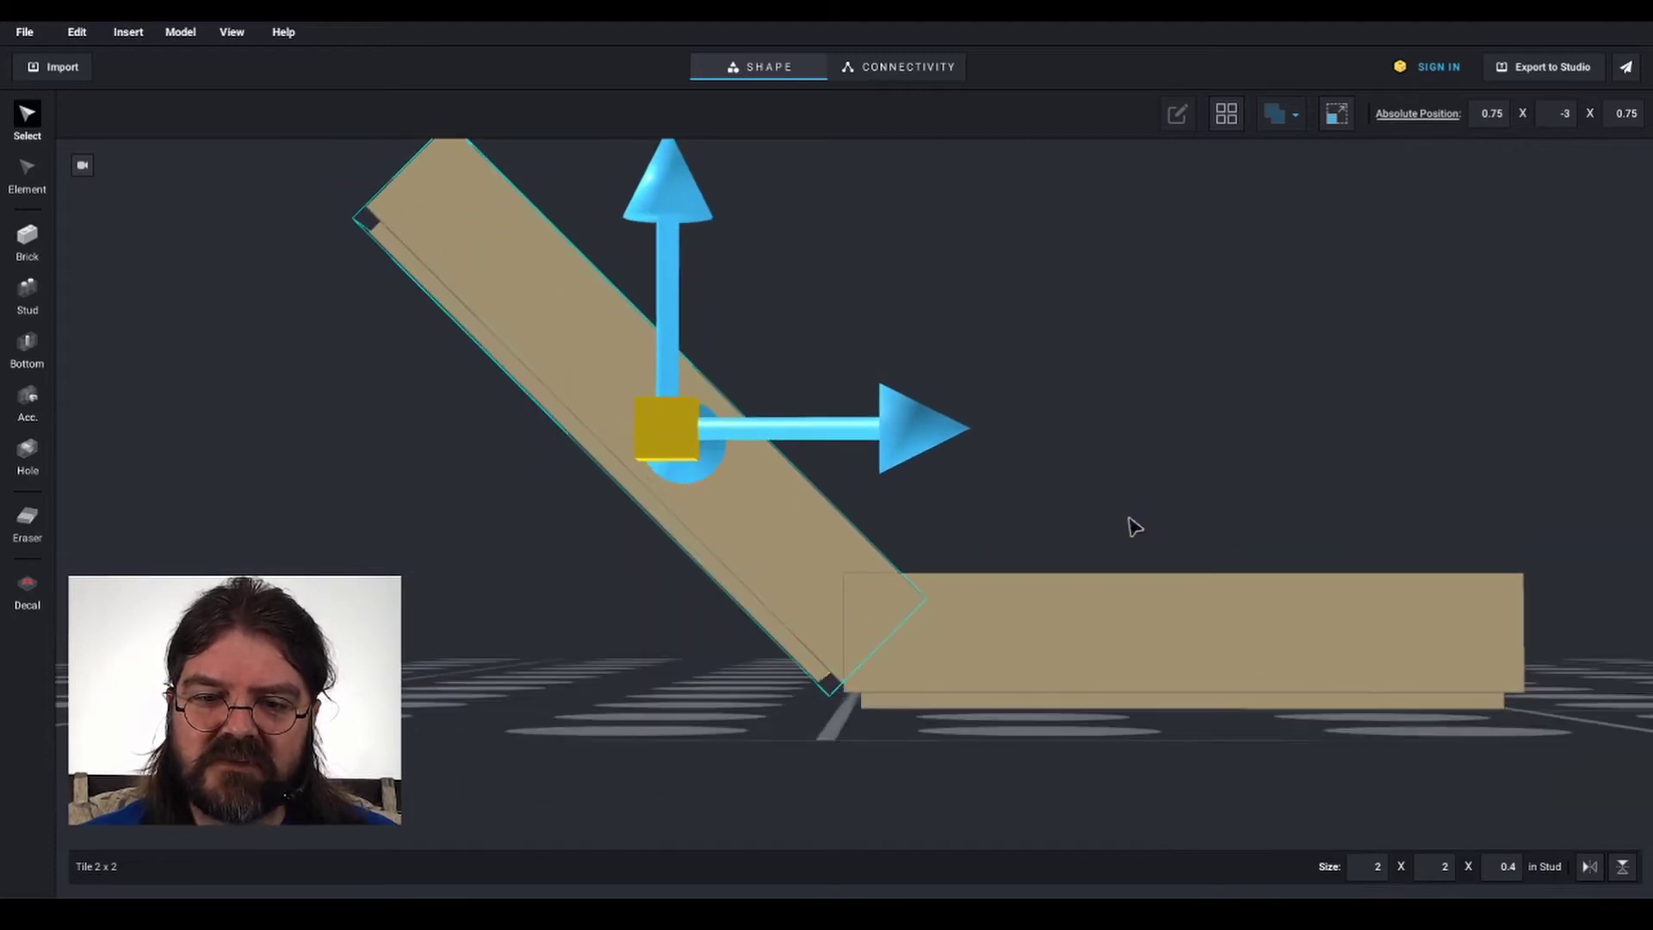
# Fine-tune the tilted tile's absolute position to X 0.743 and Z 0.721 so its lower edge meets the flat tile's corner
pyautogui.scroll(4, 1119, 529)
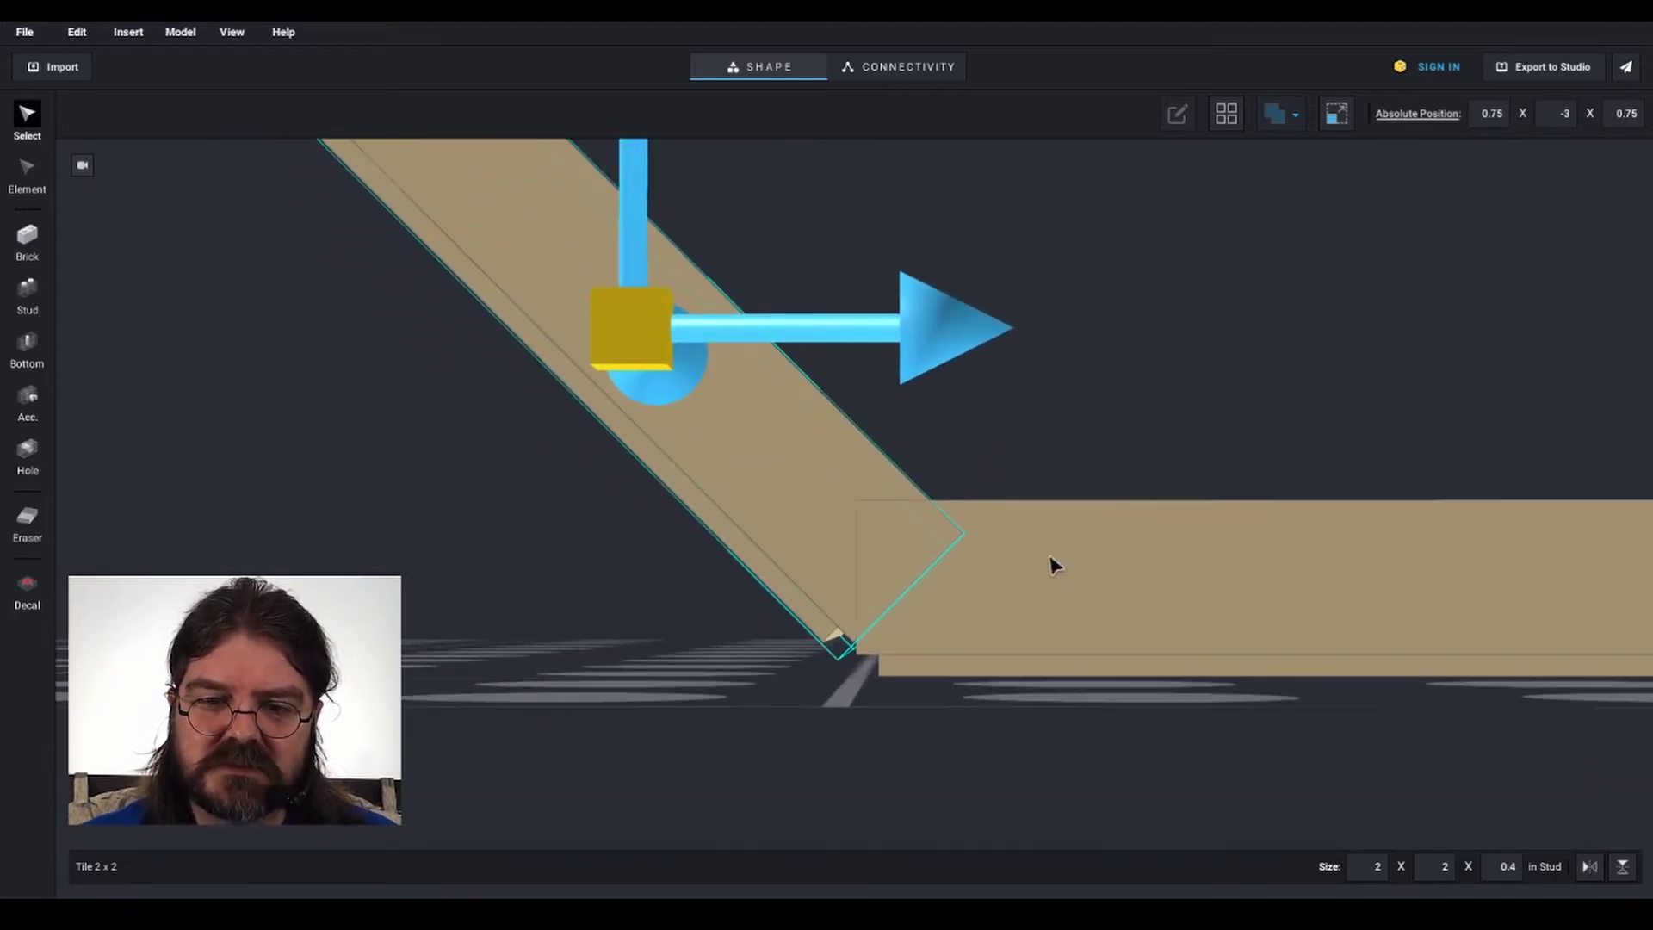
pyautogui.scroll(4, 1076, 561)
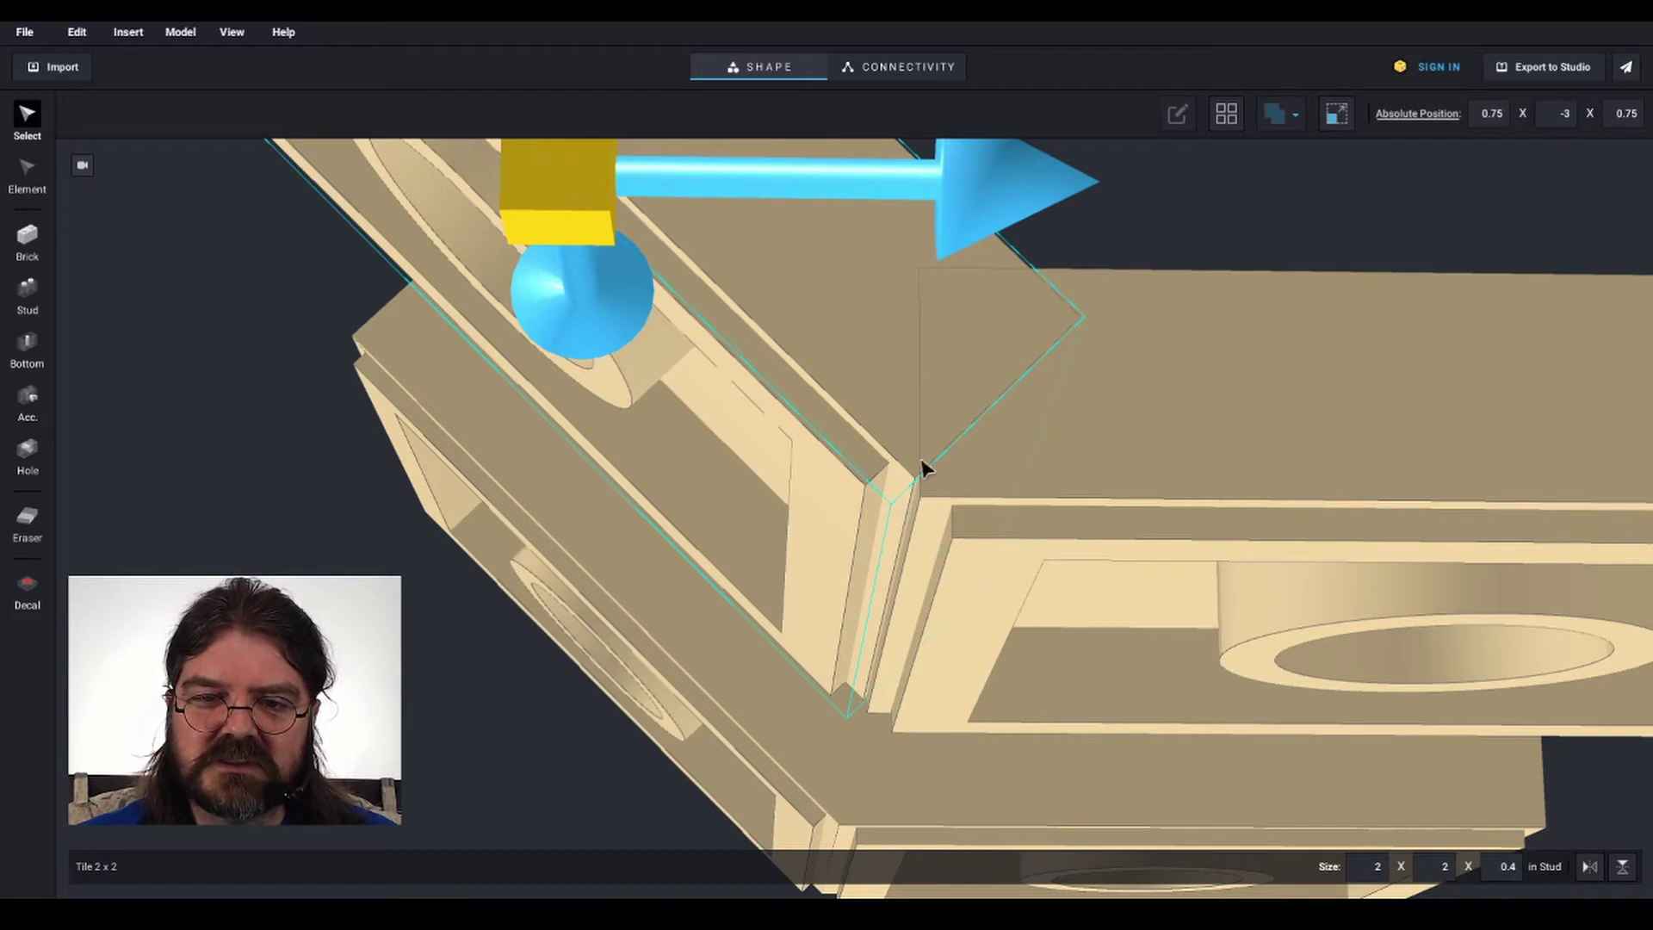
pyautogui.rightClick(968, 500)
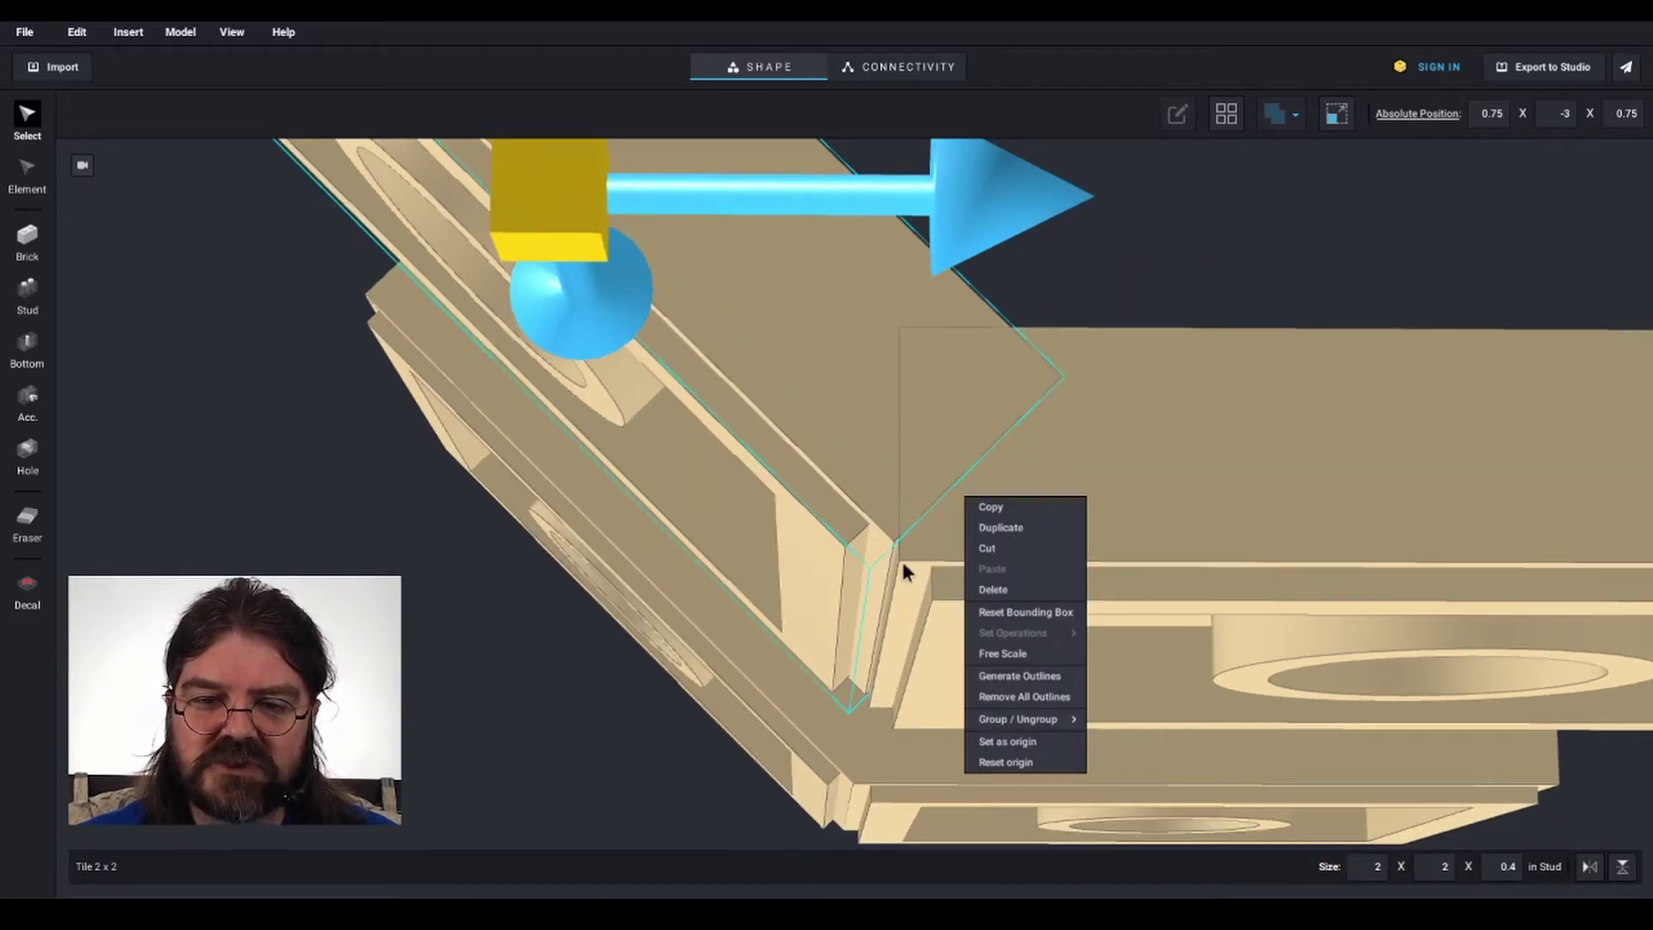
pyautogui.click(1169, 280)
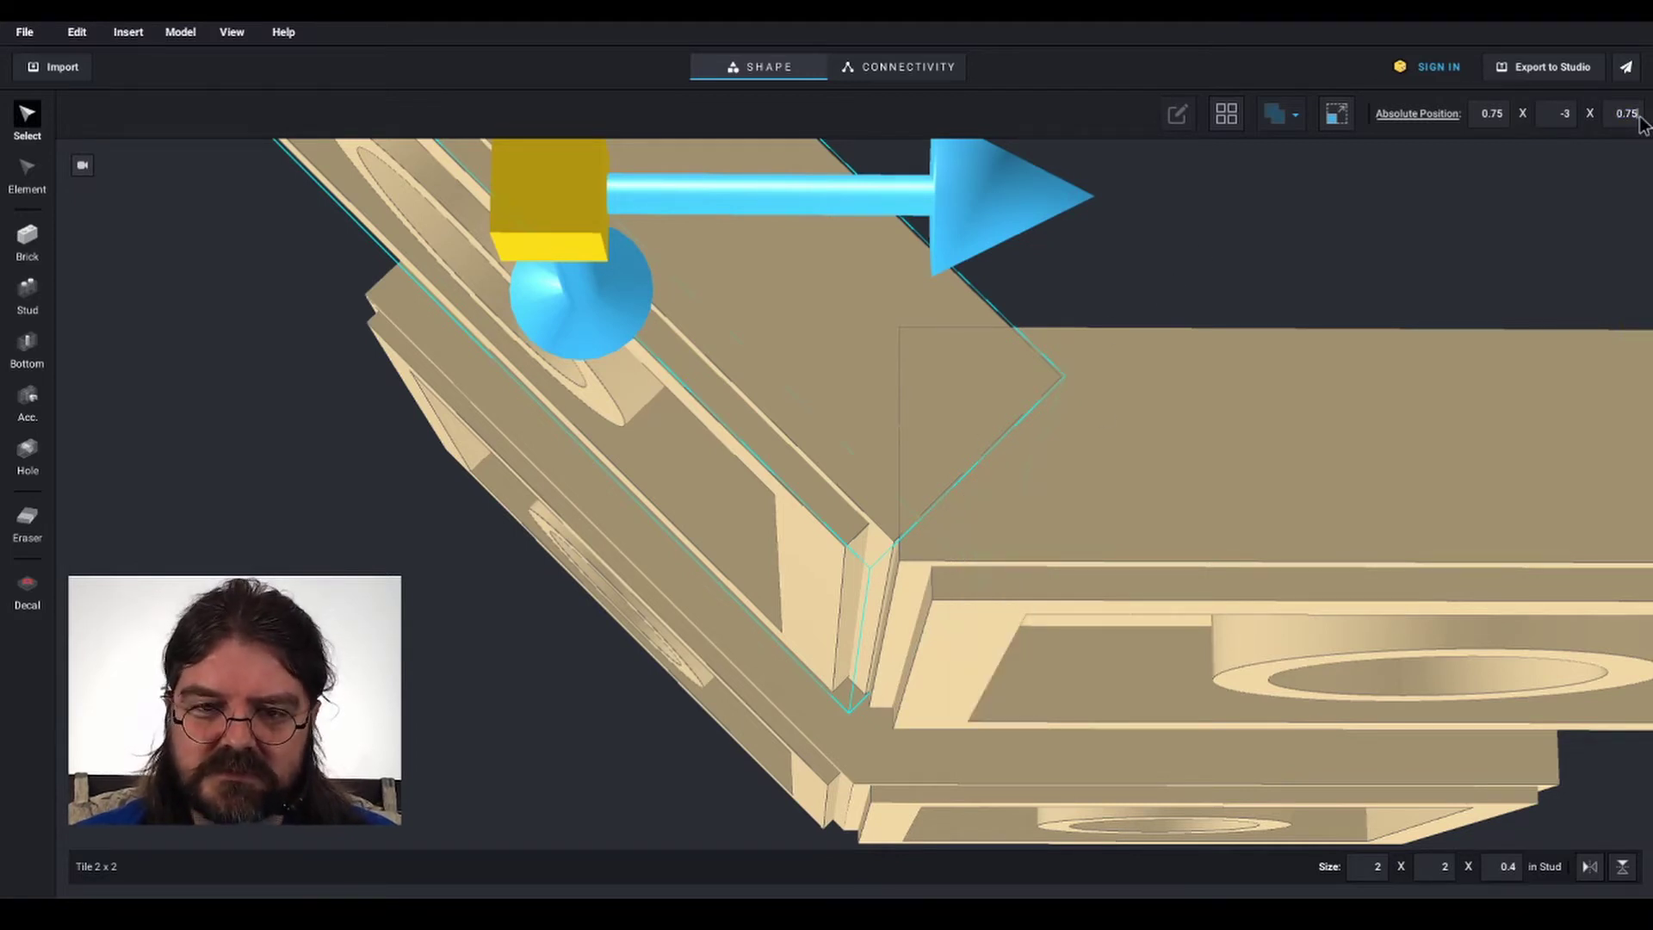
pyautogui.press('BackSpace')
pyautogui.write('2')
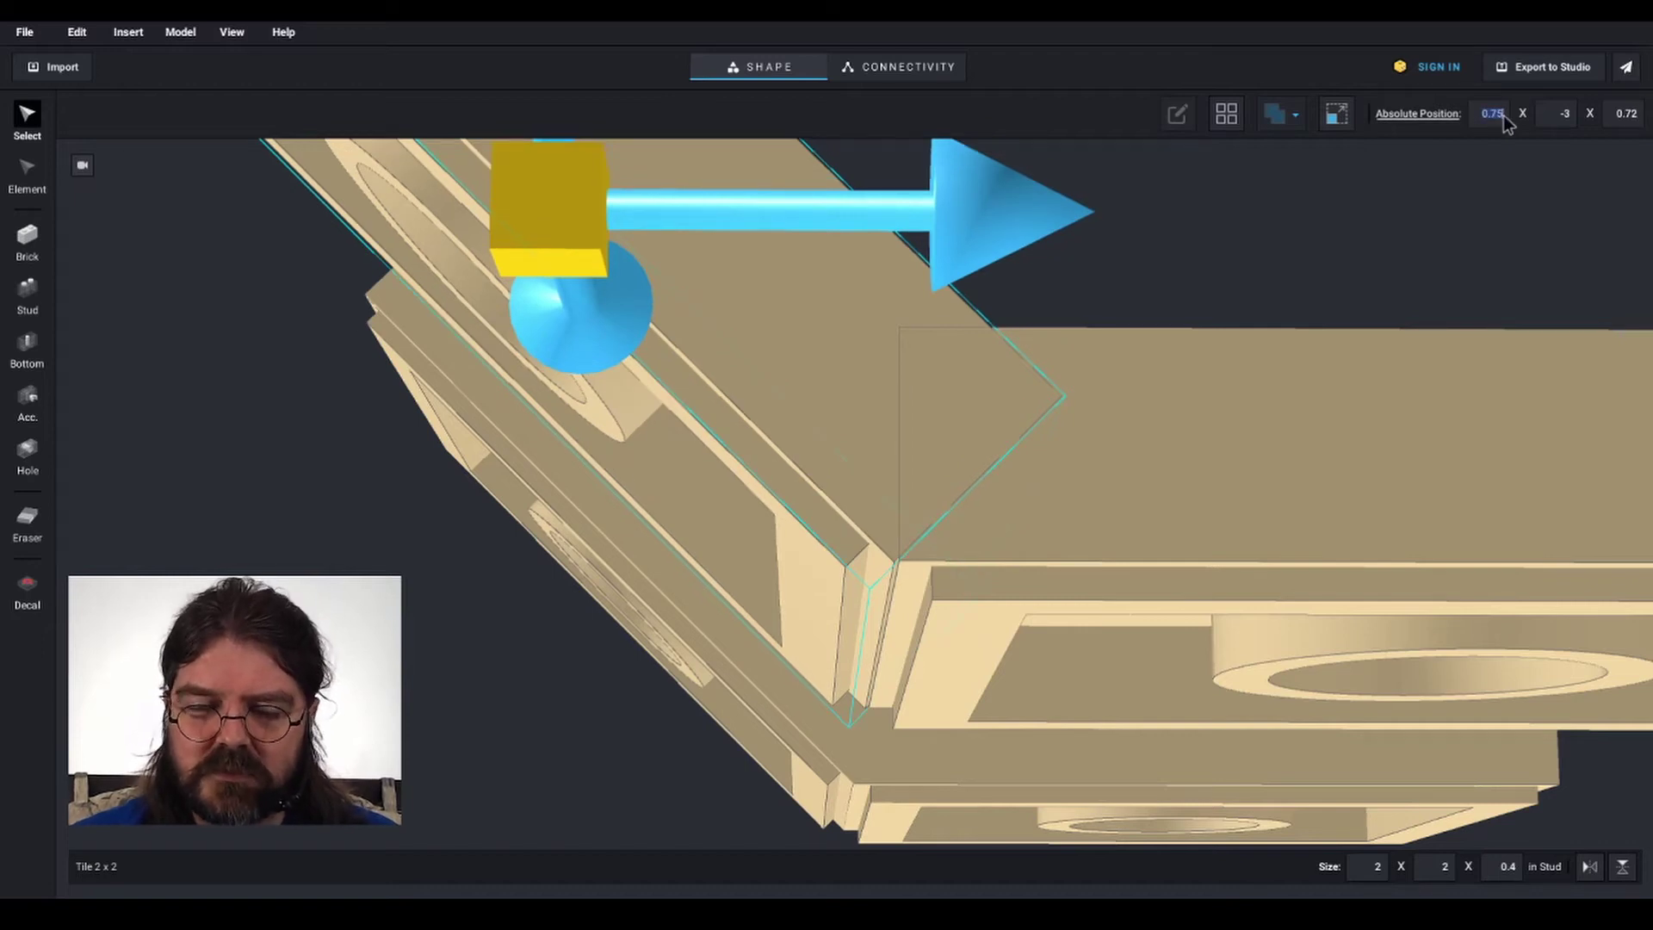
pyautogui.press('BackSpace')
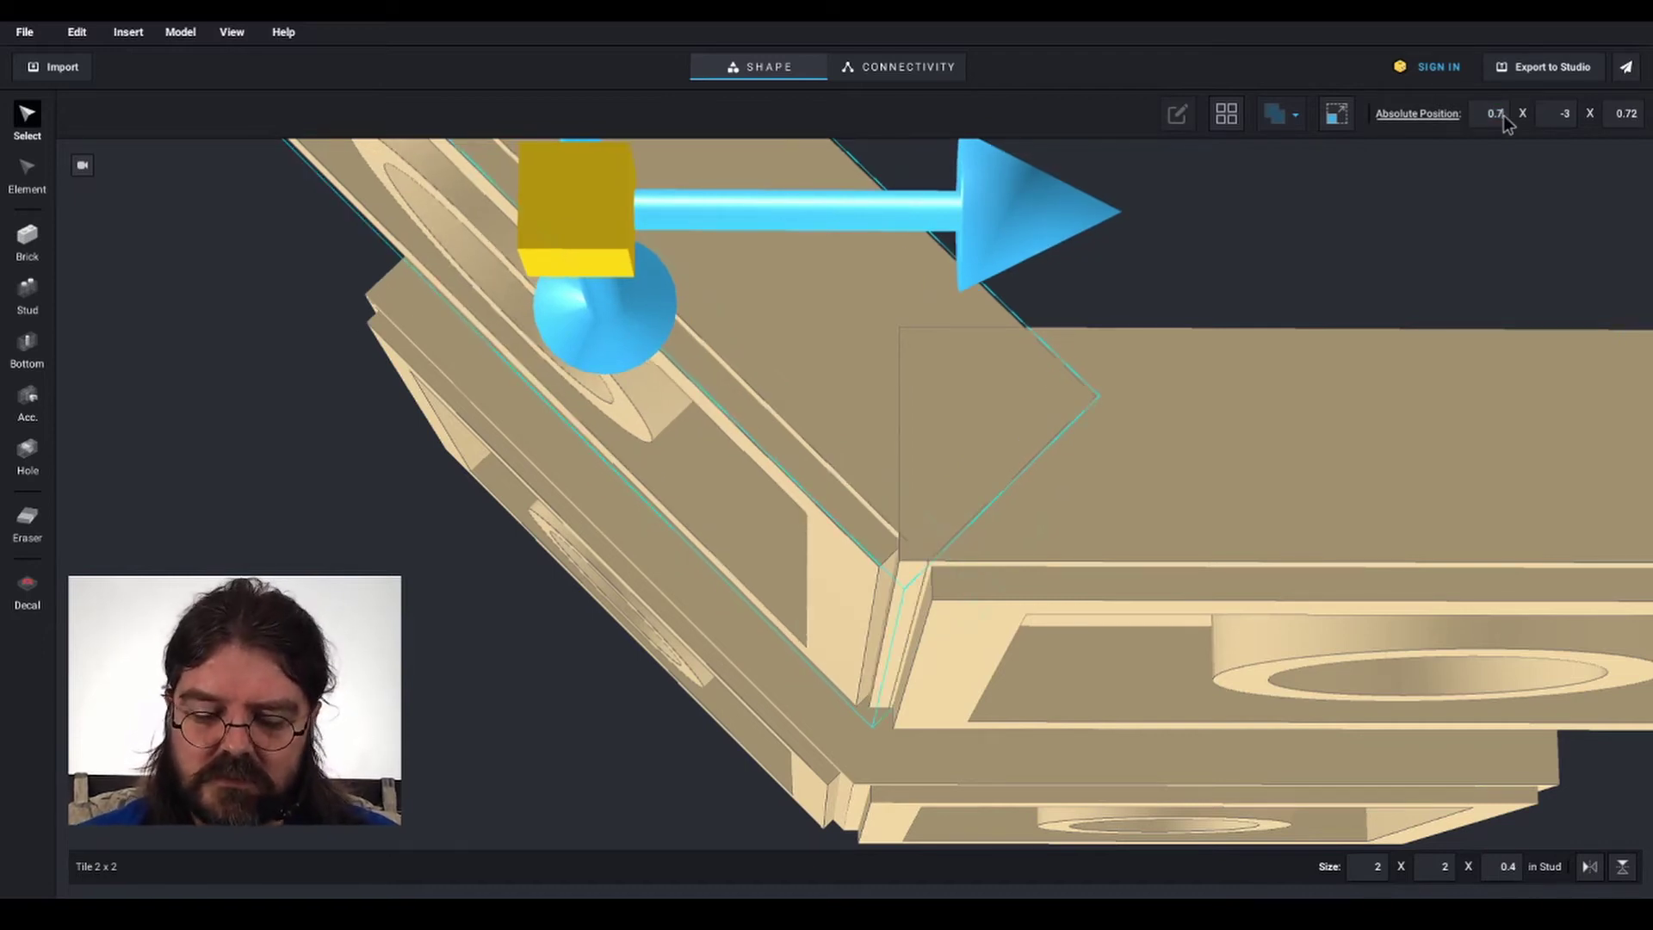
pyautogui.write('4')
pyautogui.scroll(3, 941, 432)
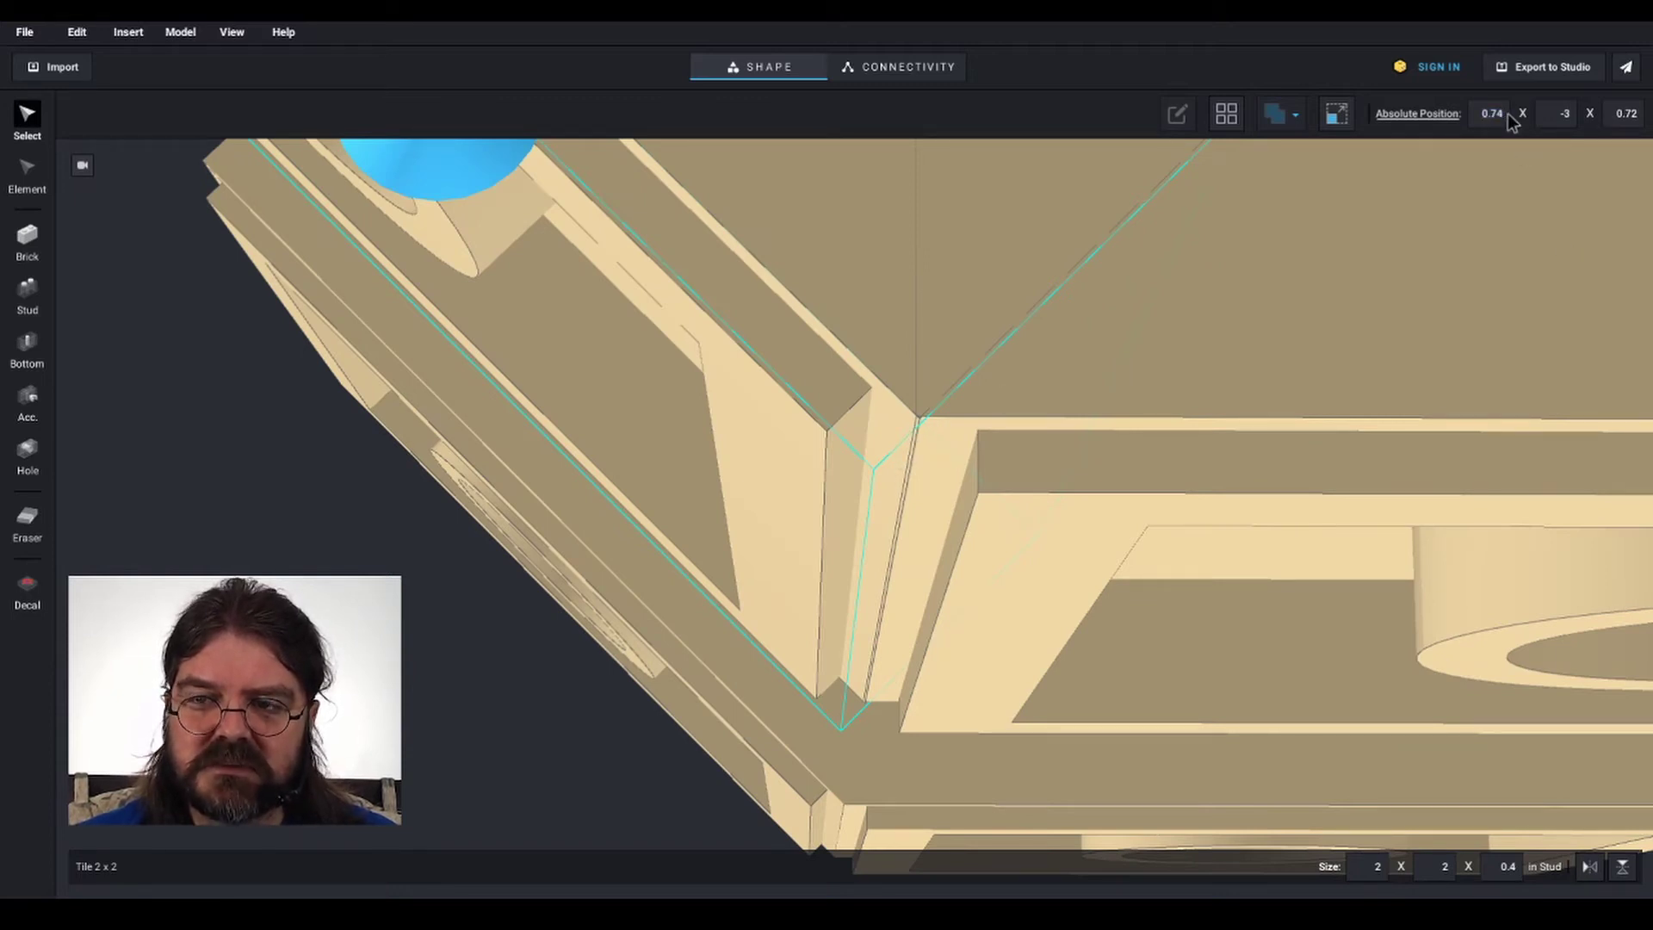
pyautogui.write('3')
pyautogui.moveTo(990, 473); pyautogui.dragTo(992, 482, button='right')
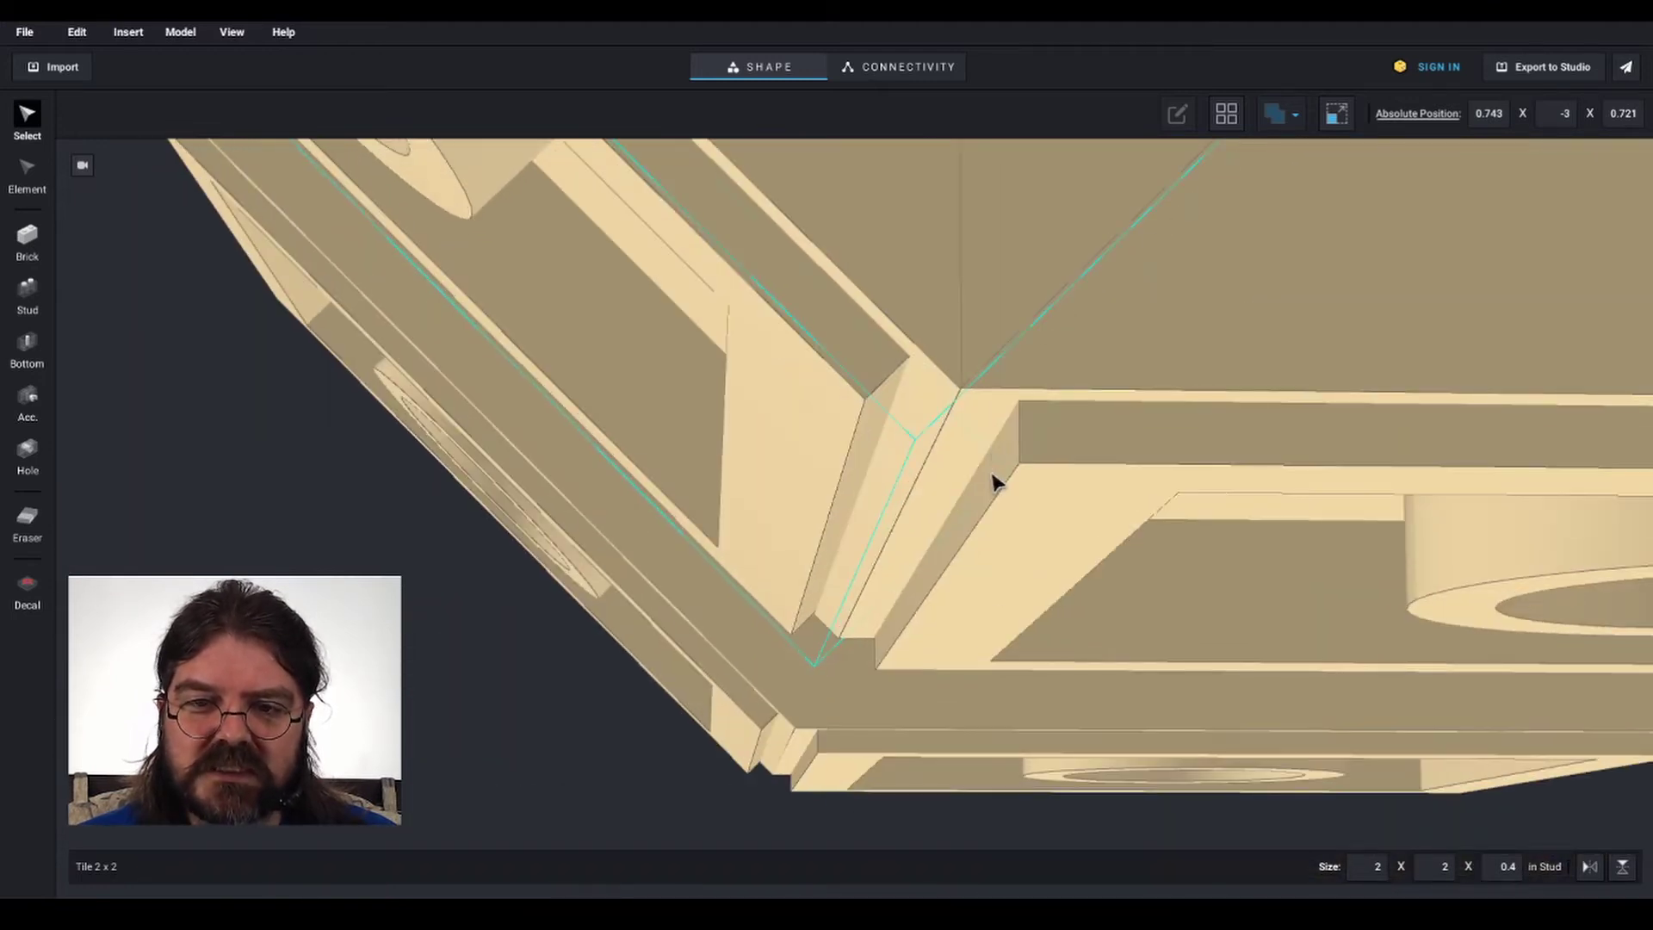
# Select the tilted and flat tiles together and merge them into one component with a union operation
pyautogui.scroll(-4, 1065, 401)
pyautogui.moveTo(1040, 405); pyautogui.dragTo(1036, 452, button='right')
pyautogui.click(1077, 551)
pyautogui.scroll(-3, 1080, 557)
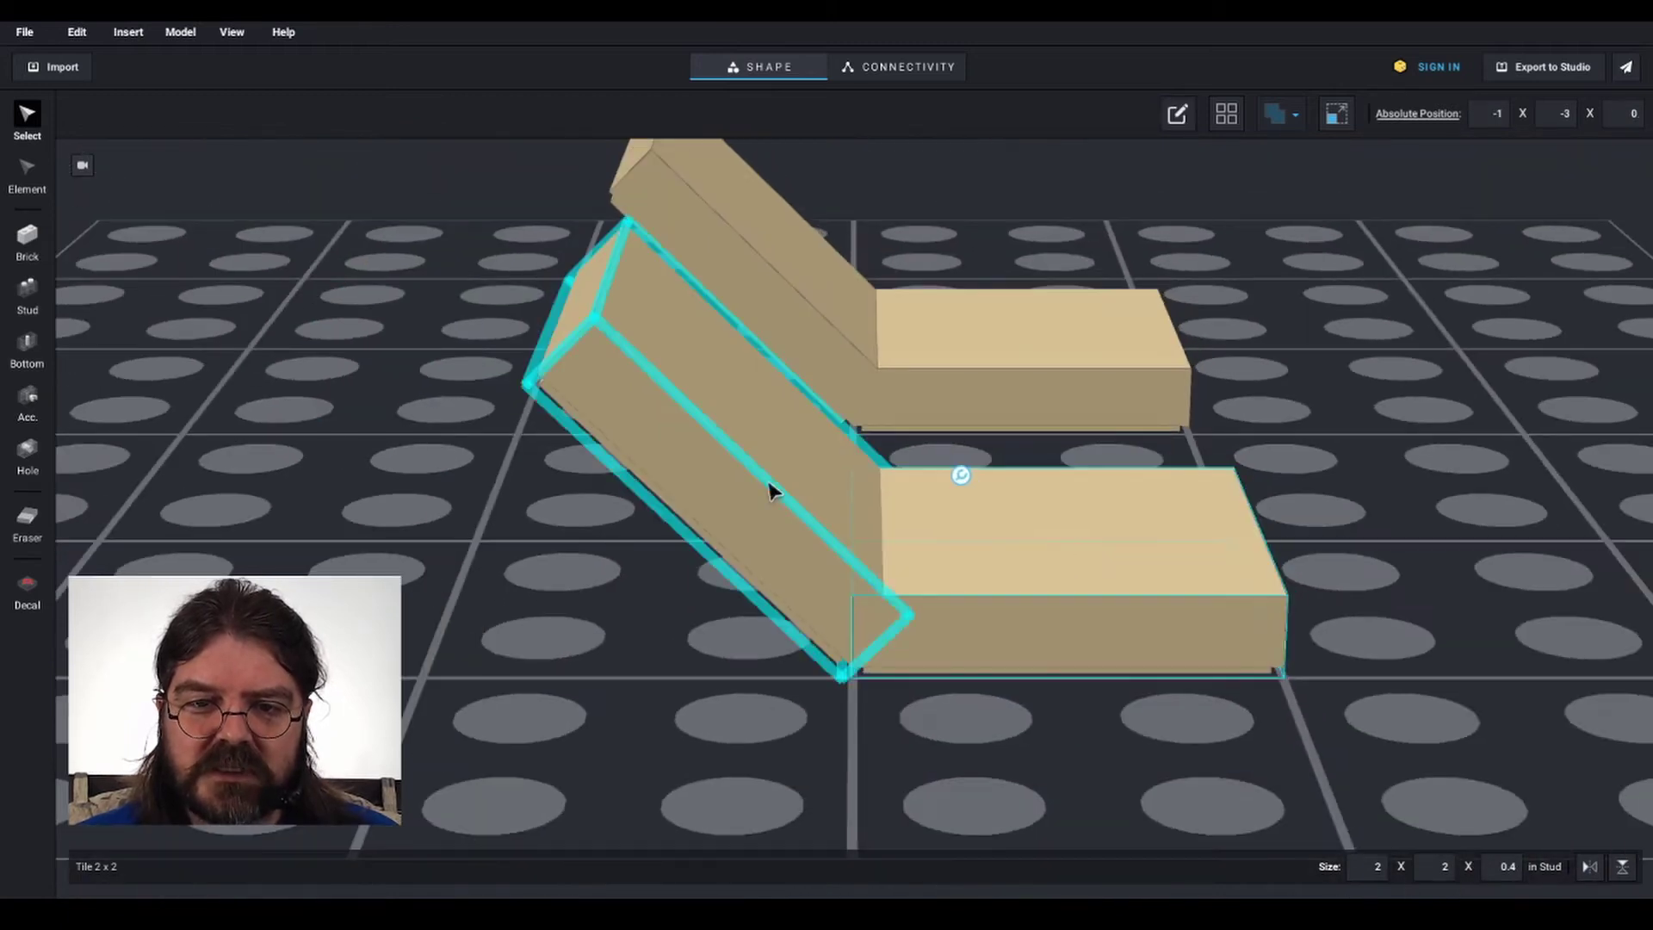
pyautogui.moveTo(524, 675); pyautogui.dragTo(663, 675, button='right')
pyautogui.moveTo(766, 740); pyautogui.dragTo(627, 492, button='middle')
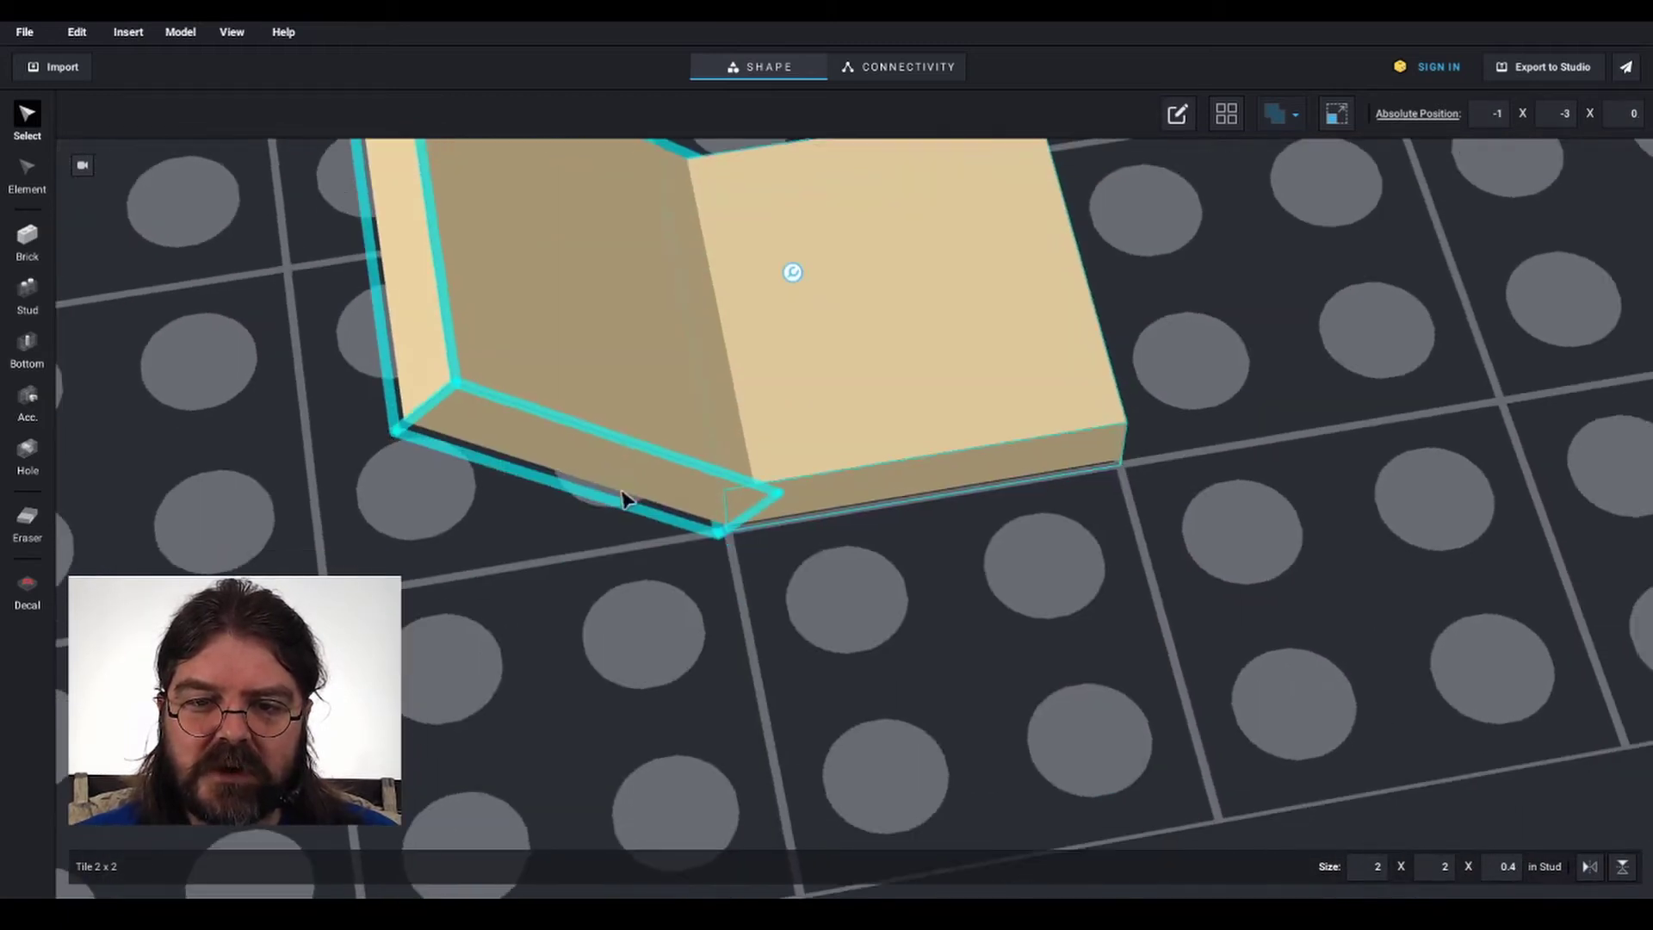
pyautogui.scroll(-2, 770, 606)
pyautogui.moveTo(415, 600); pyautogui.dragTo(1170, 199)
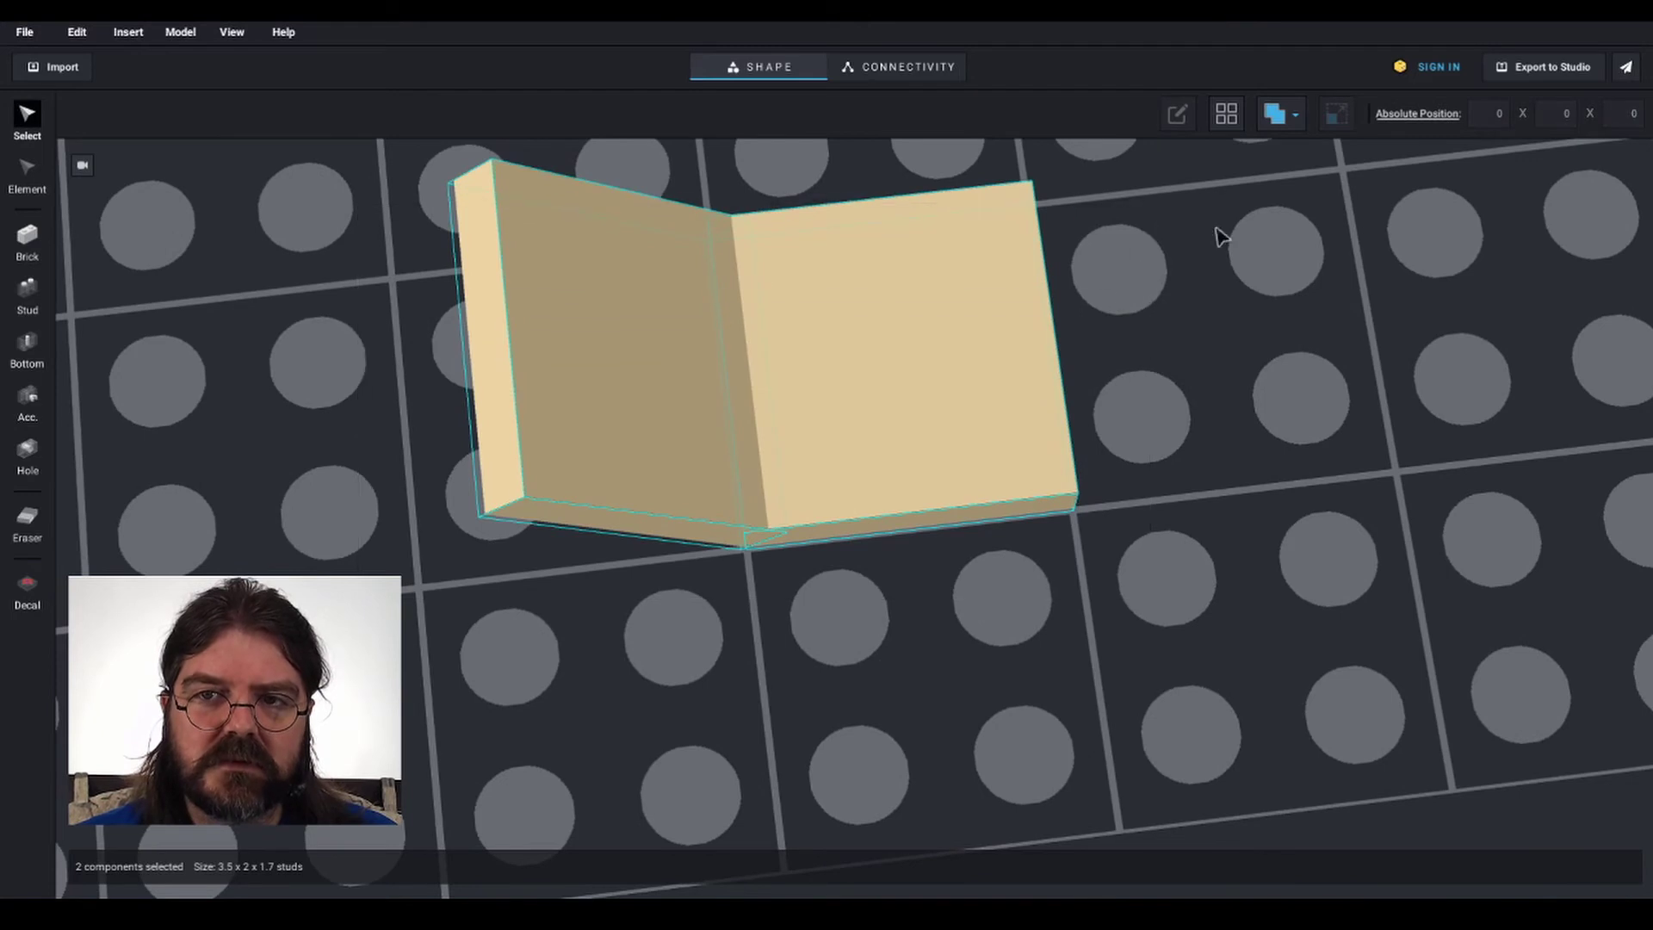
pyautogui.click(1294, 115)
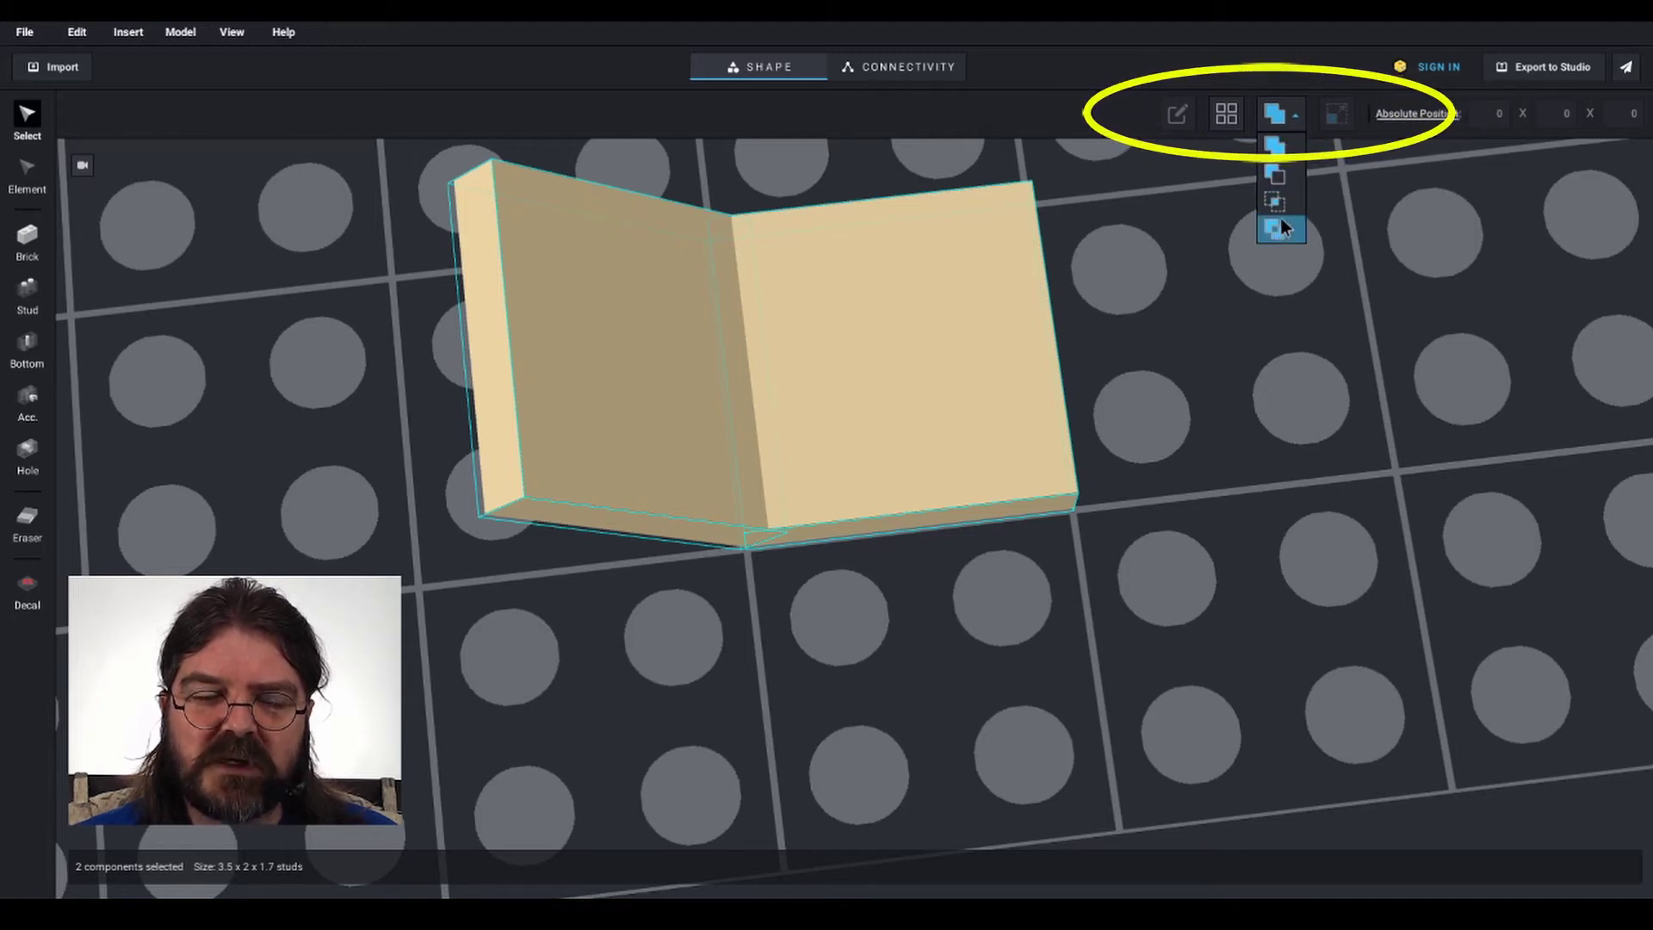
pyautogui.click(1159, 246)
pyautogui.click(1277, 114)
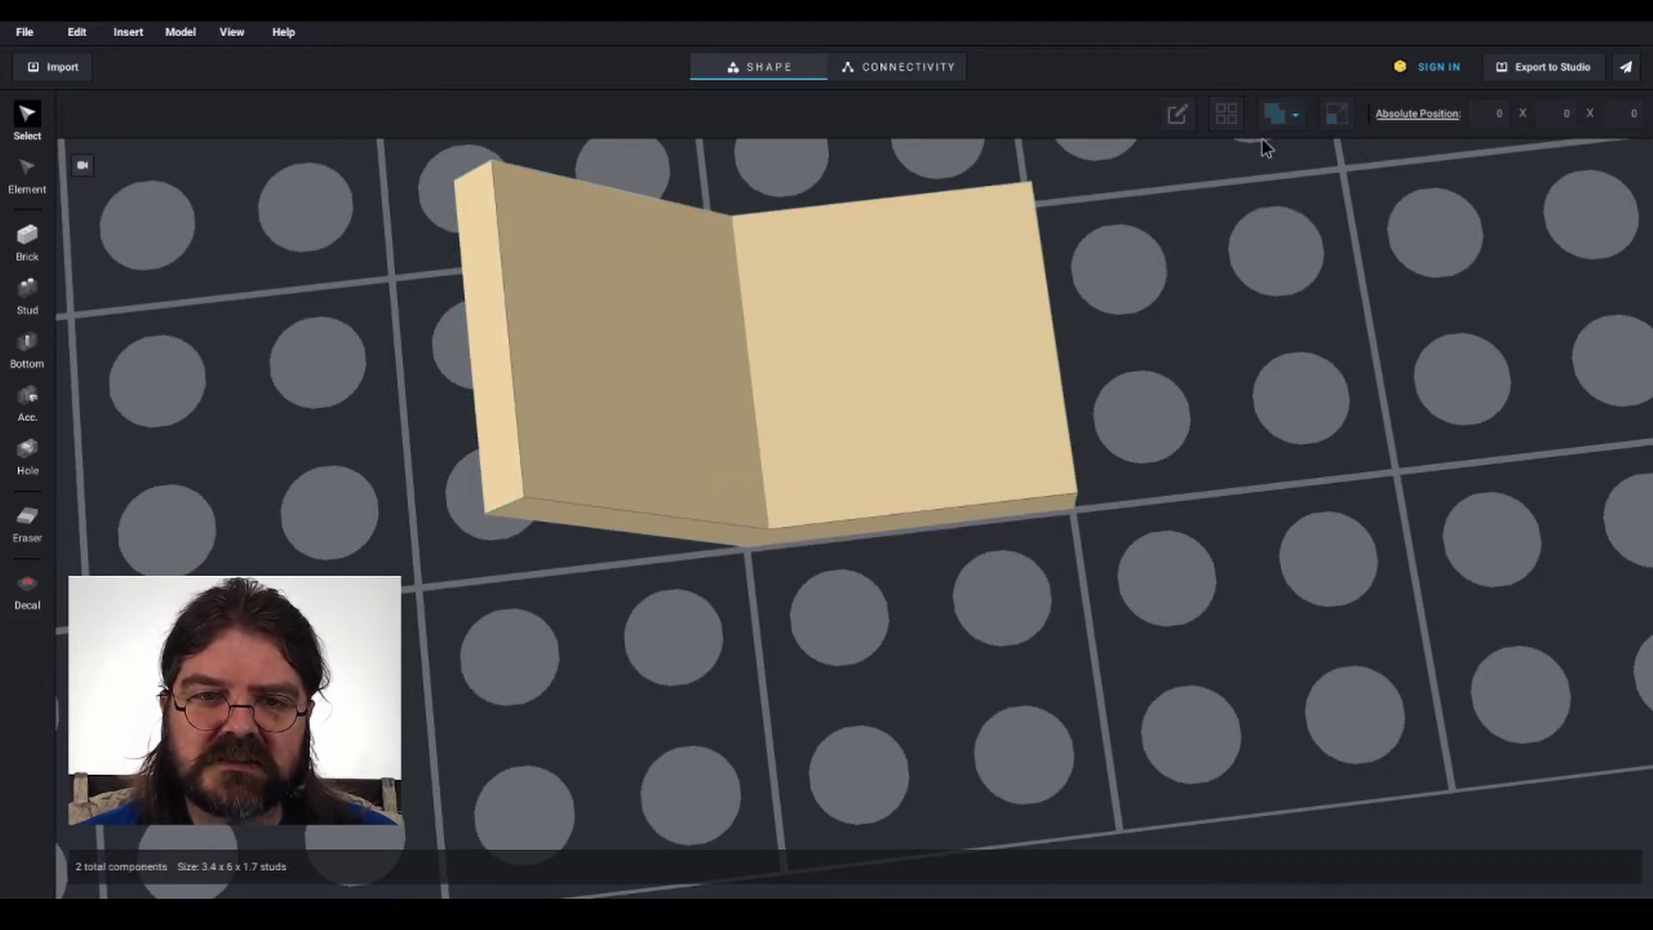
pyautogui.moveTo(1083, 499); pyautogui.dragTo(1087, 412, button='right')
pyautogui.moveTo(1135, 434); pyautogui.dragTo(1185, 477, button='middle')
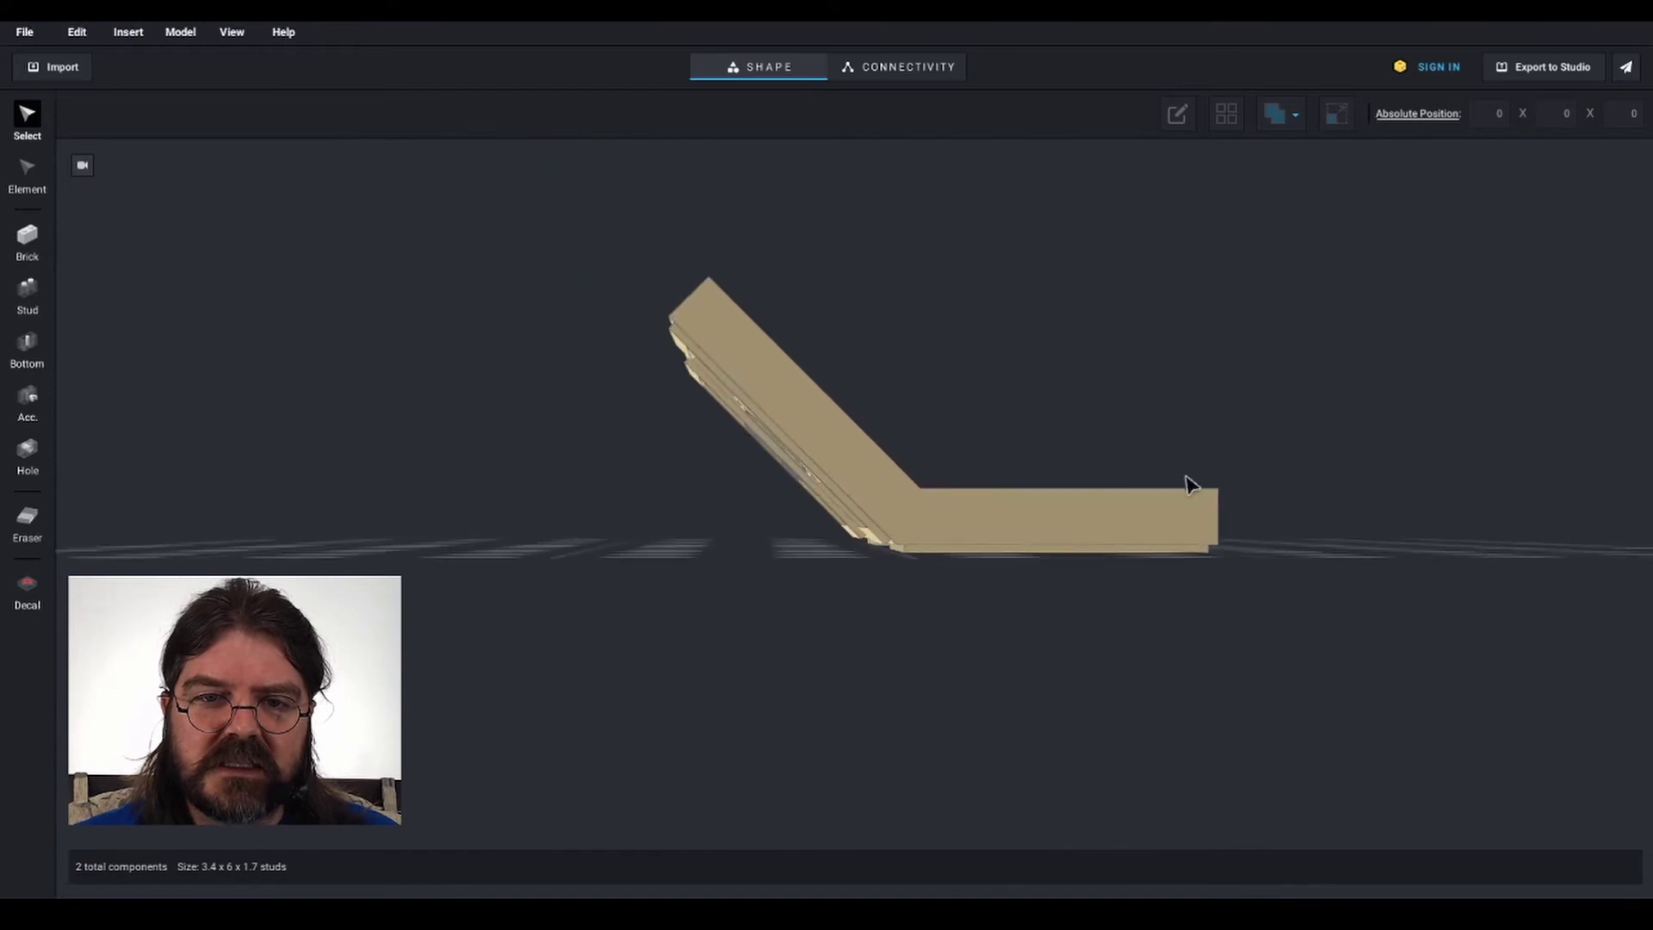
# Inspect the joint between the two merged tiles from the side, up close and from above
pyautogui.scroll(2, 1188, 479)
pyautogui.moveTo(1280, 487); pyautogui.dragTo(1287, 488, button='right')
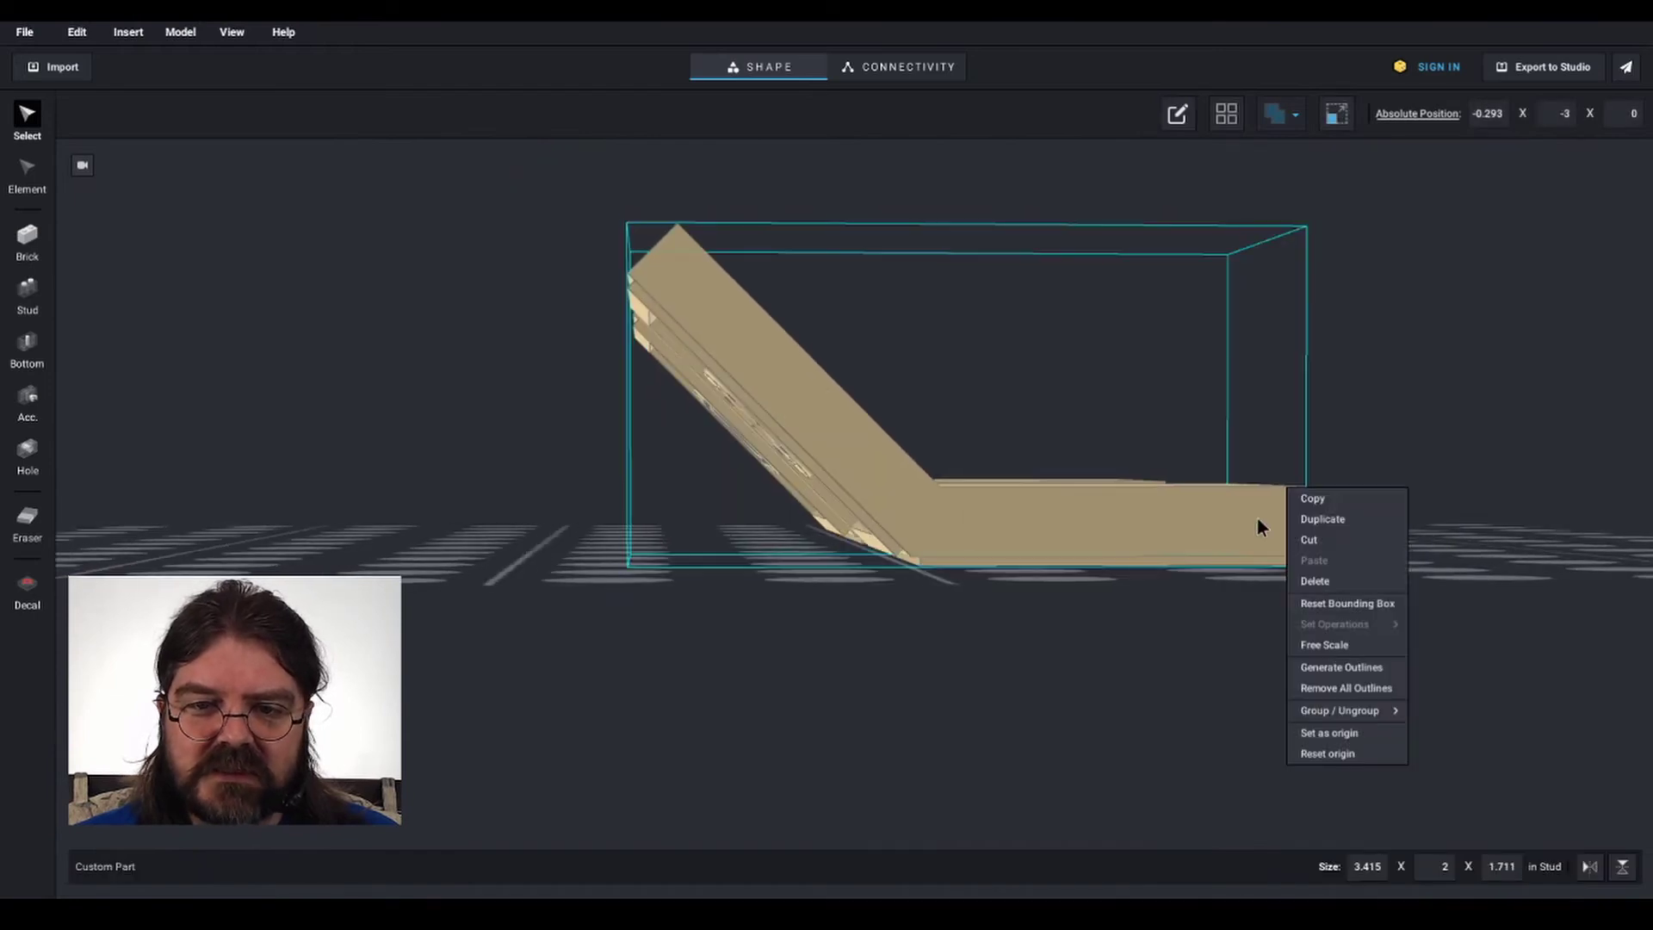
pyautogui.click(1044, 599)
pyautogui.scroll(5, 1119, 633)
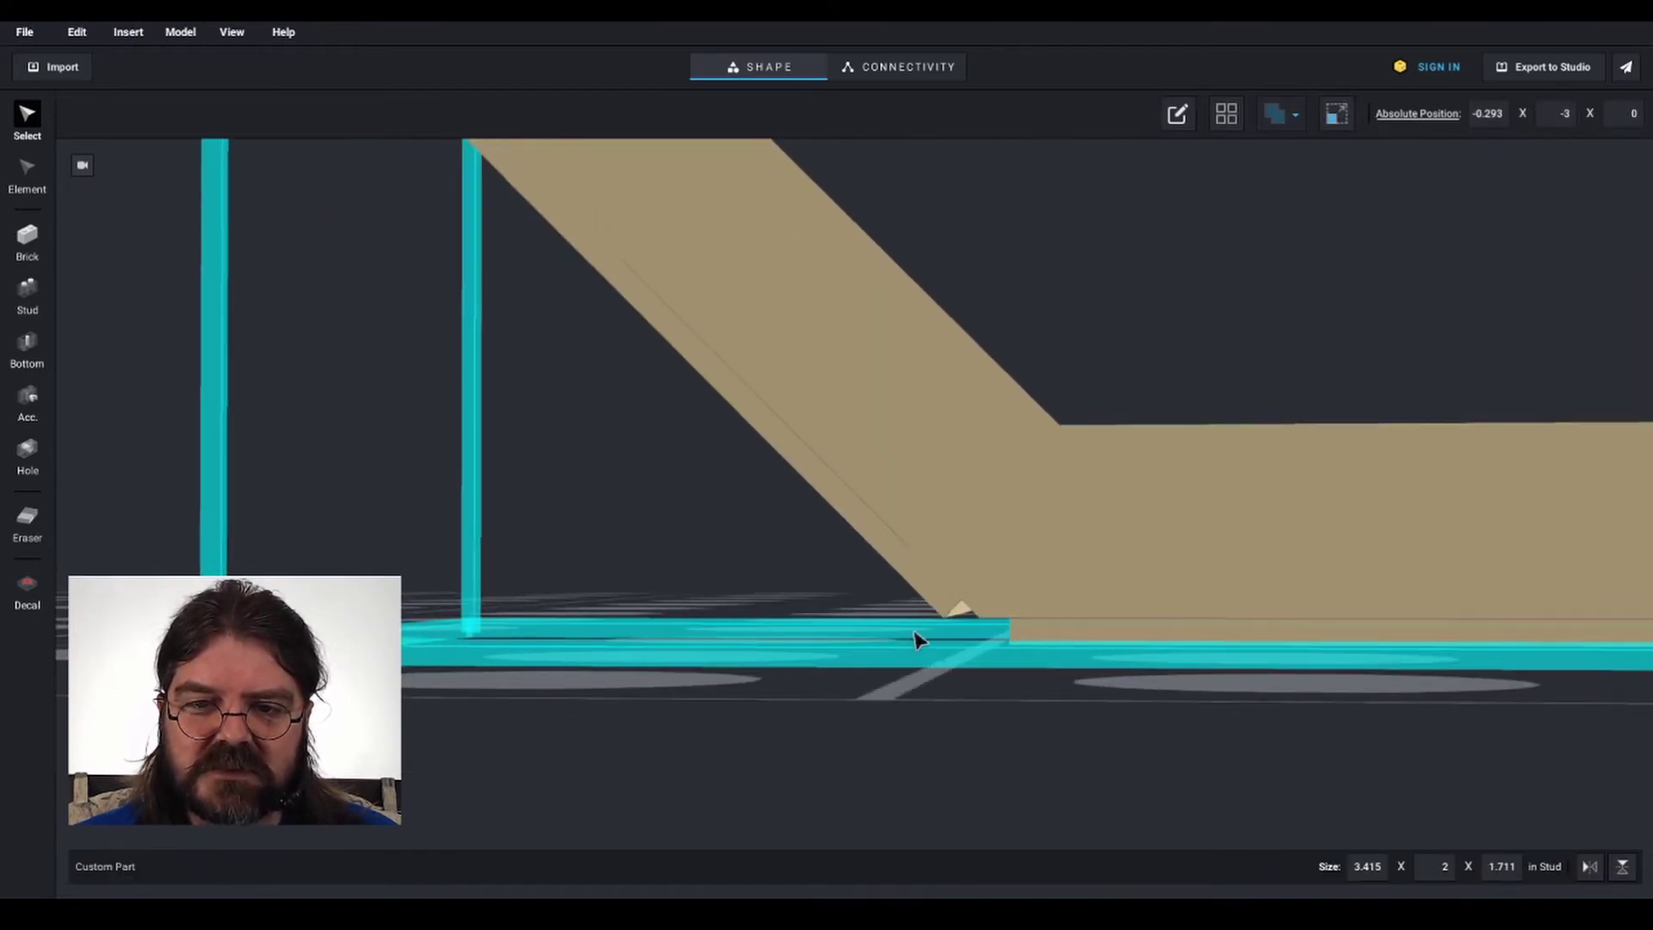
pyautogui.scroll(-3, 1162, 476)
pyautogui.moveTo(1162, 477); pyautogui.dragTo(1148, 599, button='right')
pyautogui.scroll(4, 1016, 566)
pyautogui.scroll(-3, 1169, 592)
pyautogui.moveTo(946, 509); pyautogui.dragTo(1073, 528, button='right')
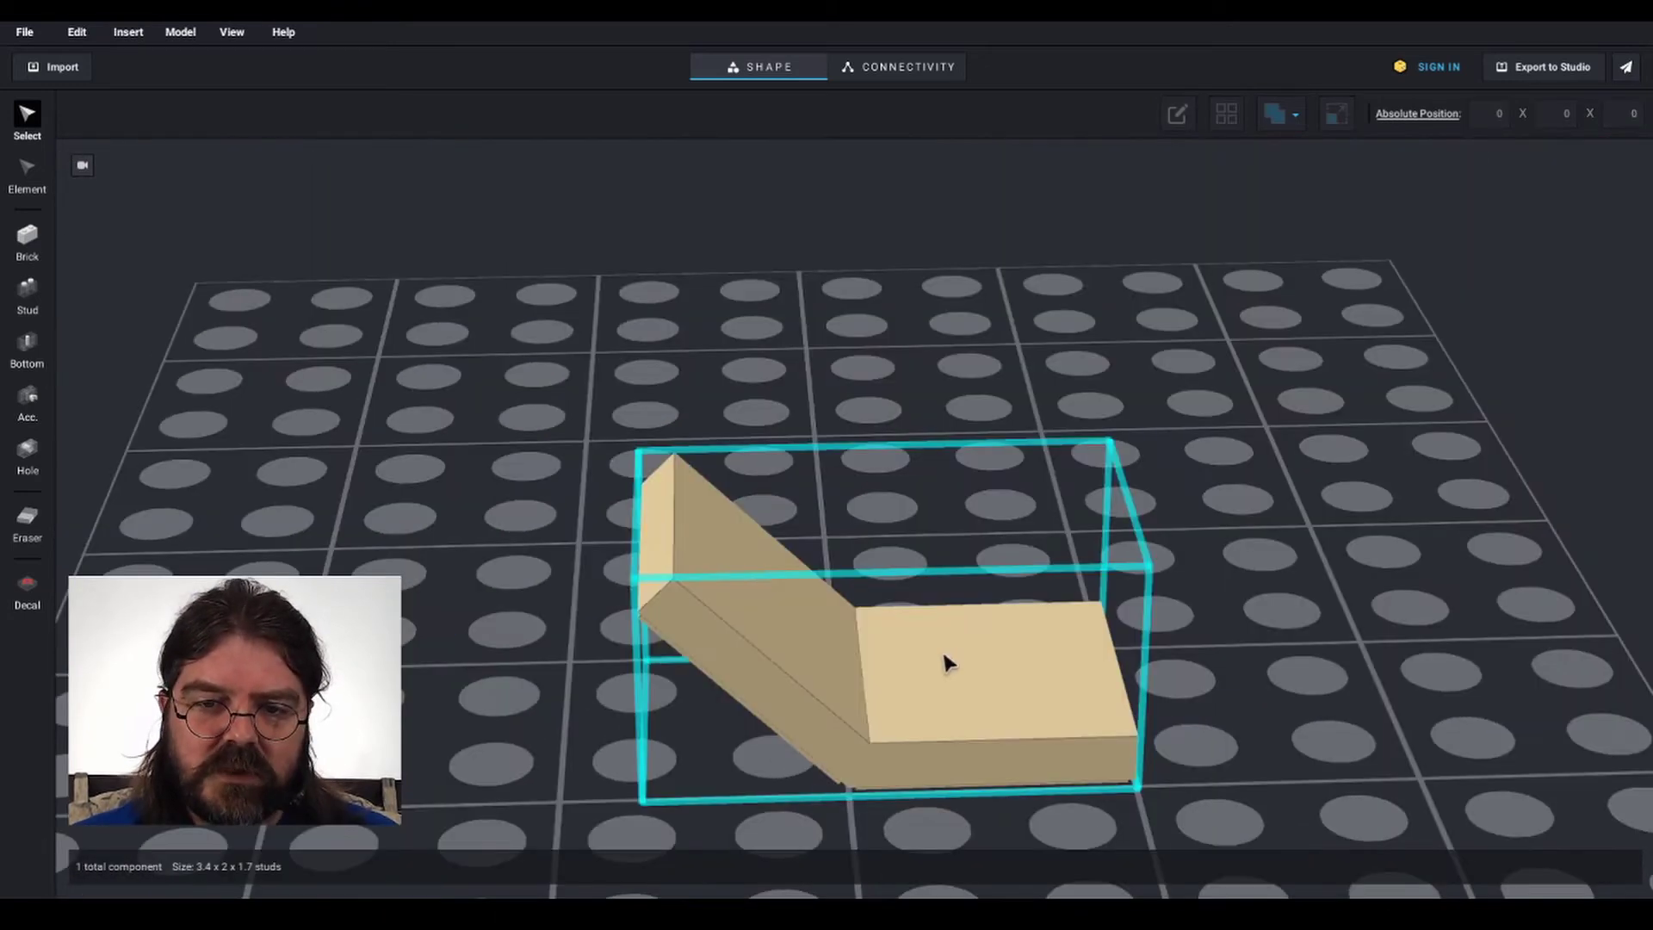
pyautogui.click(944, 663)
pyautogui.moveTo(1284, 637); pyautogui.dragTo(1265, 641, button='right')
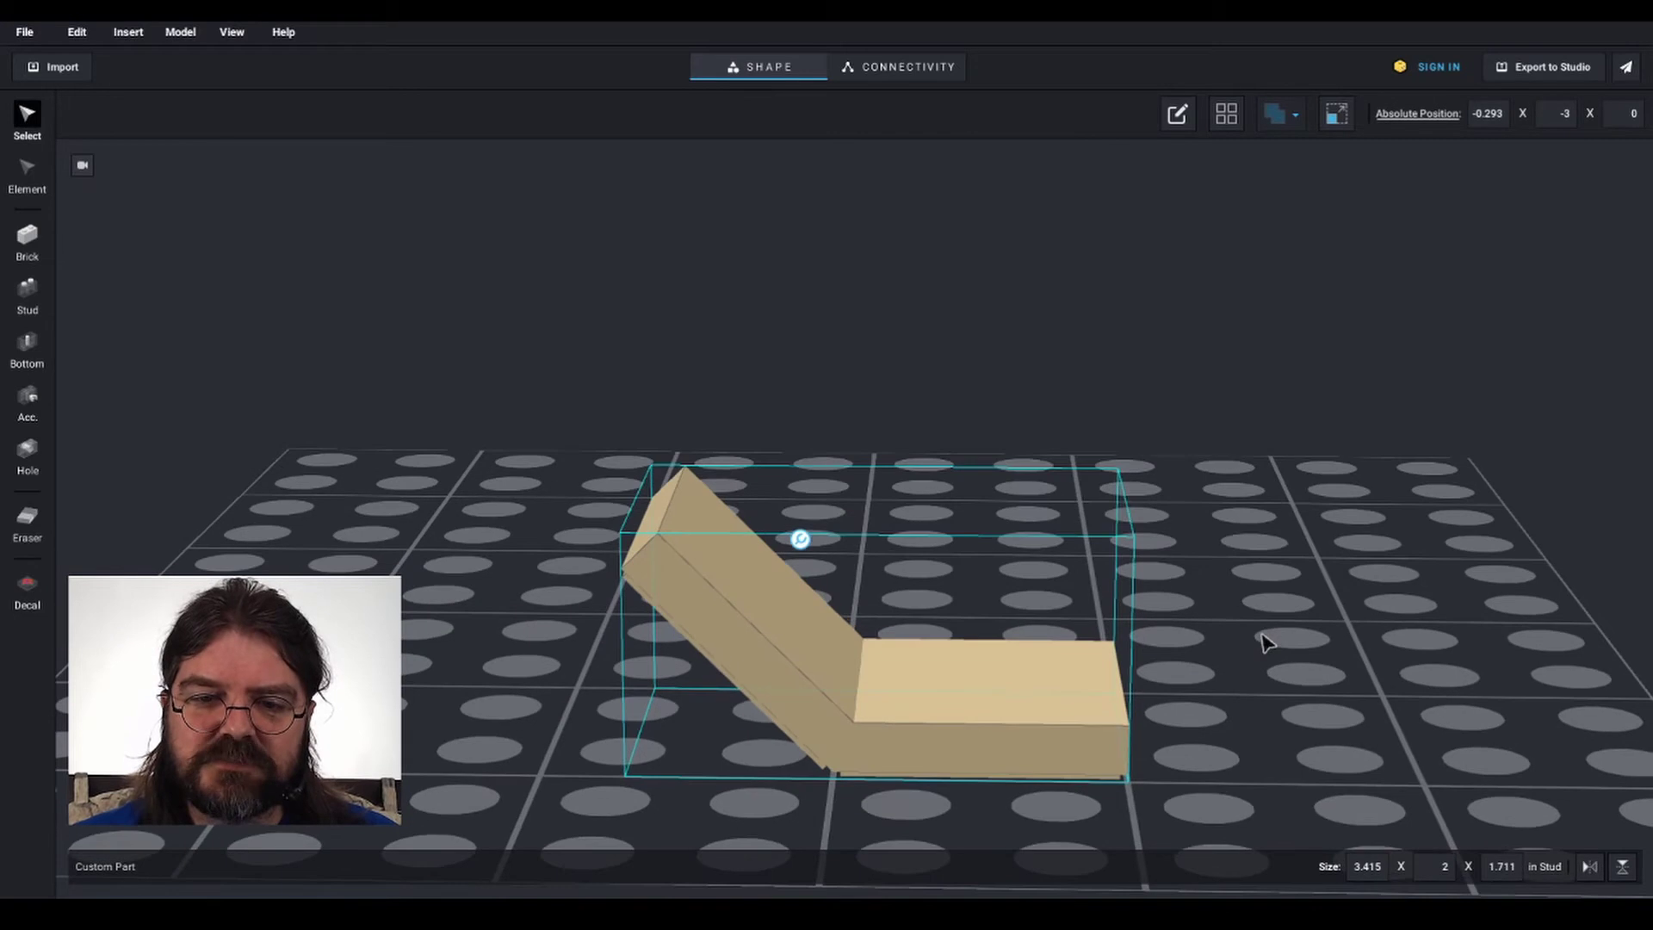
# Try deleting the ring-shaped centre connector under the tilted tile in the connectivity view, undo it, and return to the shape view
pyautogui.click(900, 69)
pyautogui.moveTo(1187, 612); pyautogui.dragTo(1288, 614, button='right')
pyautogui.scroll(5, 1169, 635)
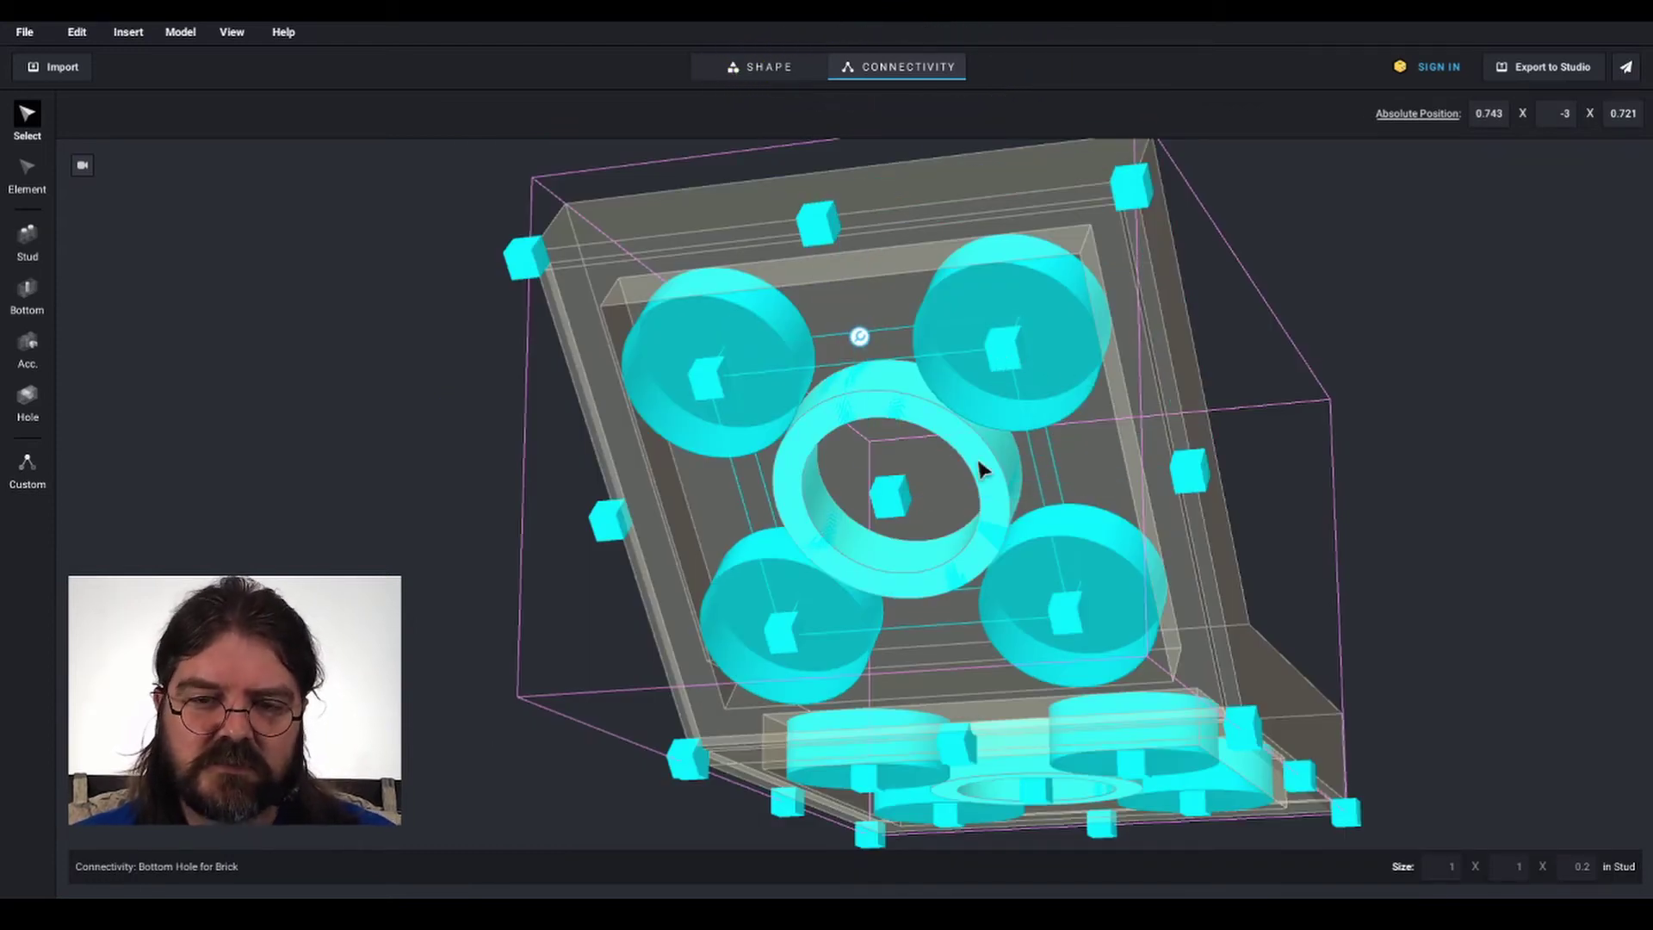
pyautogui.press('Delete')
pyautogui.moveTo(1081, 516); pyautogui.dragTo(1171, 518, button='right')
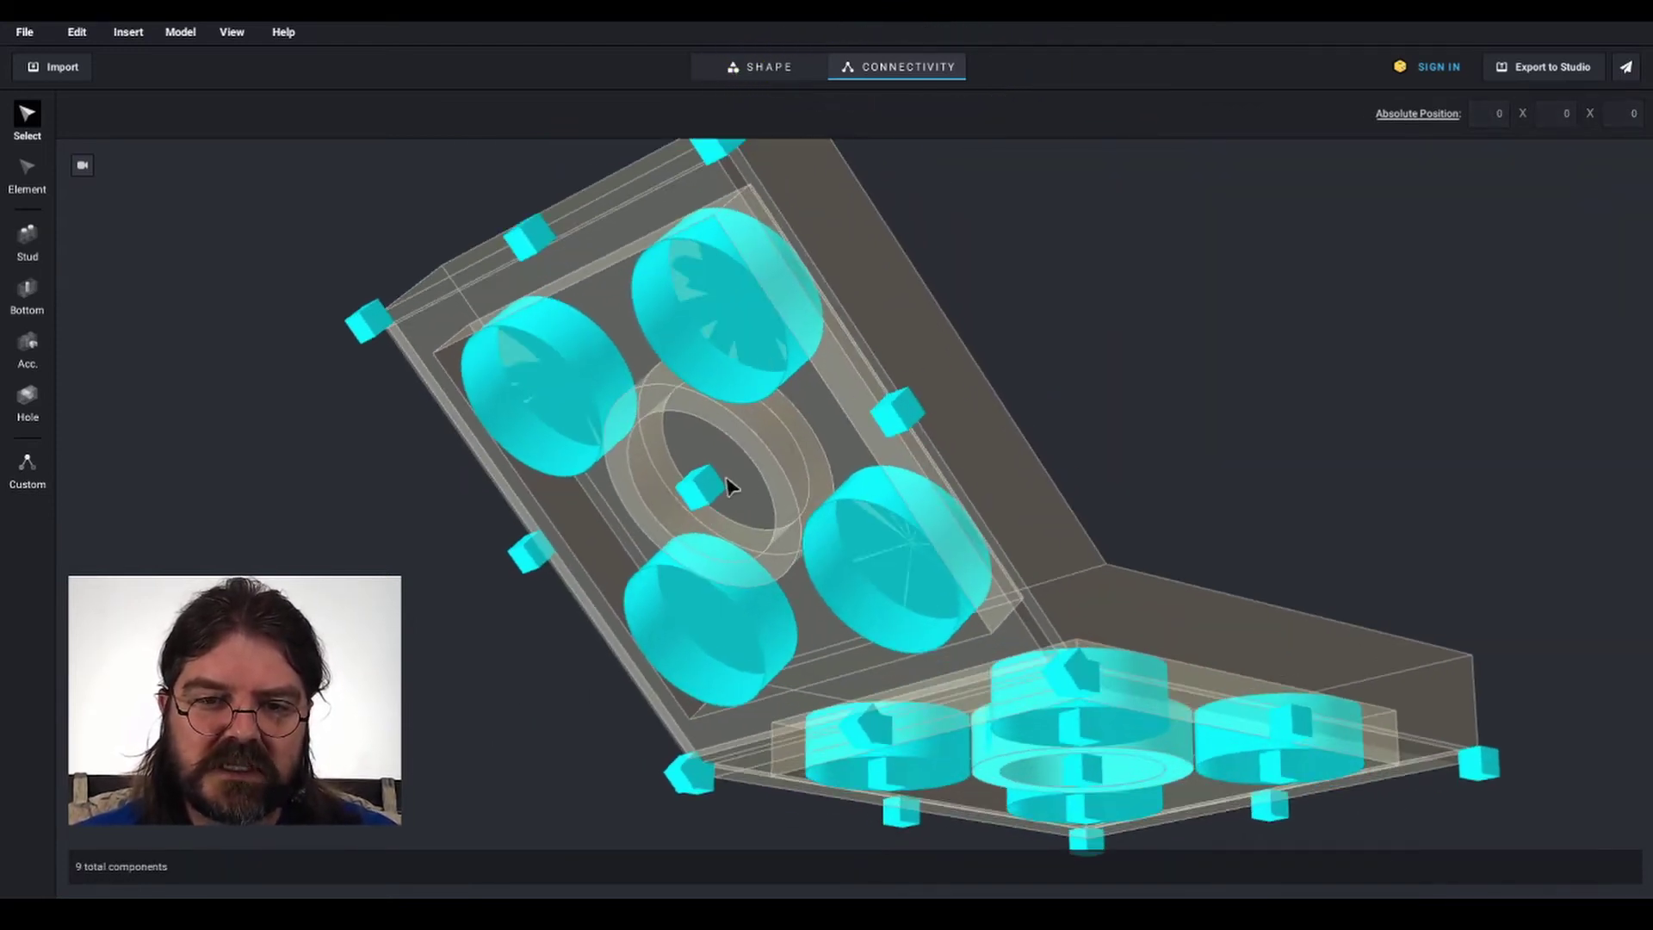
pyautogui.click(1128, 667)
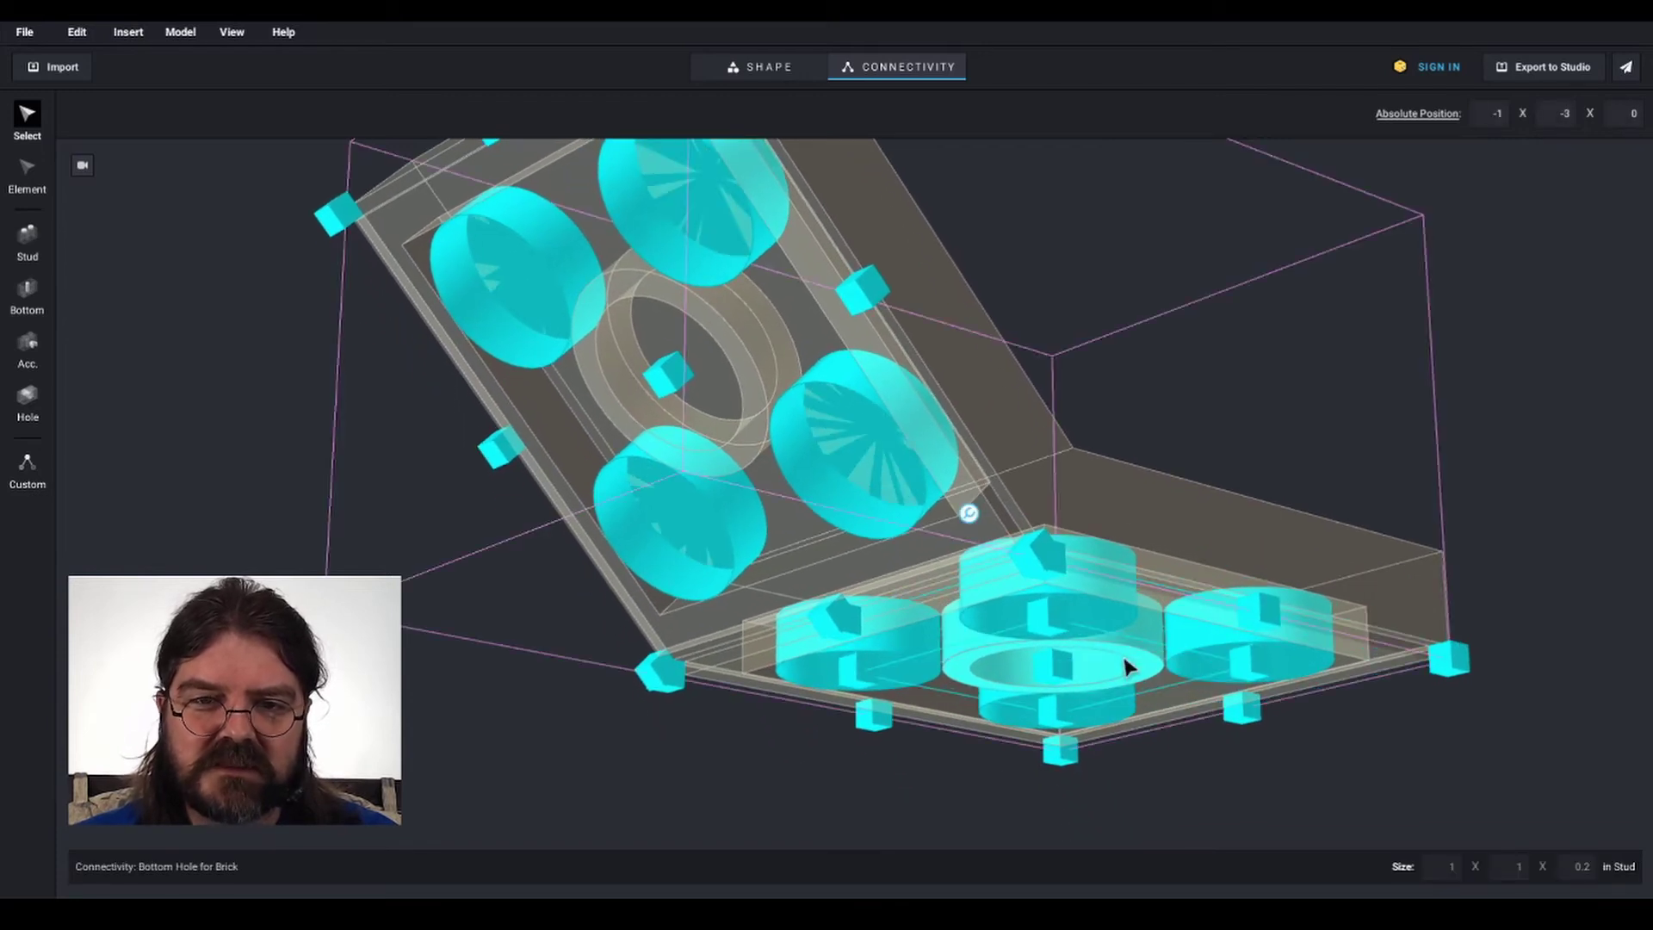
pyautogui.hotkey('ctrl', 'z')
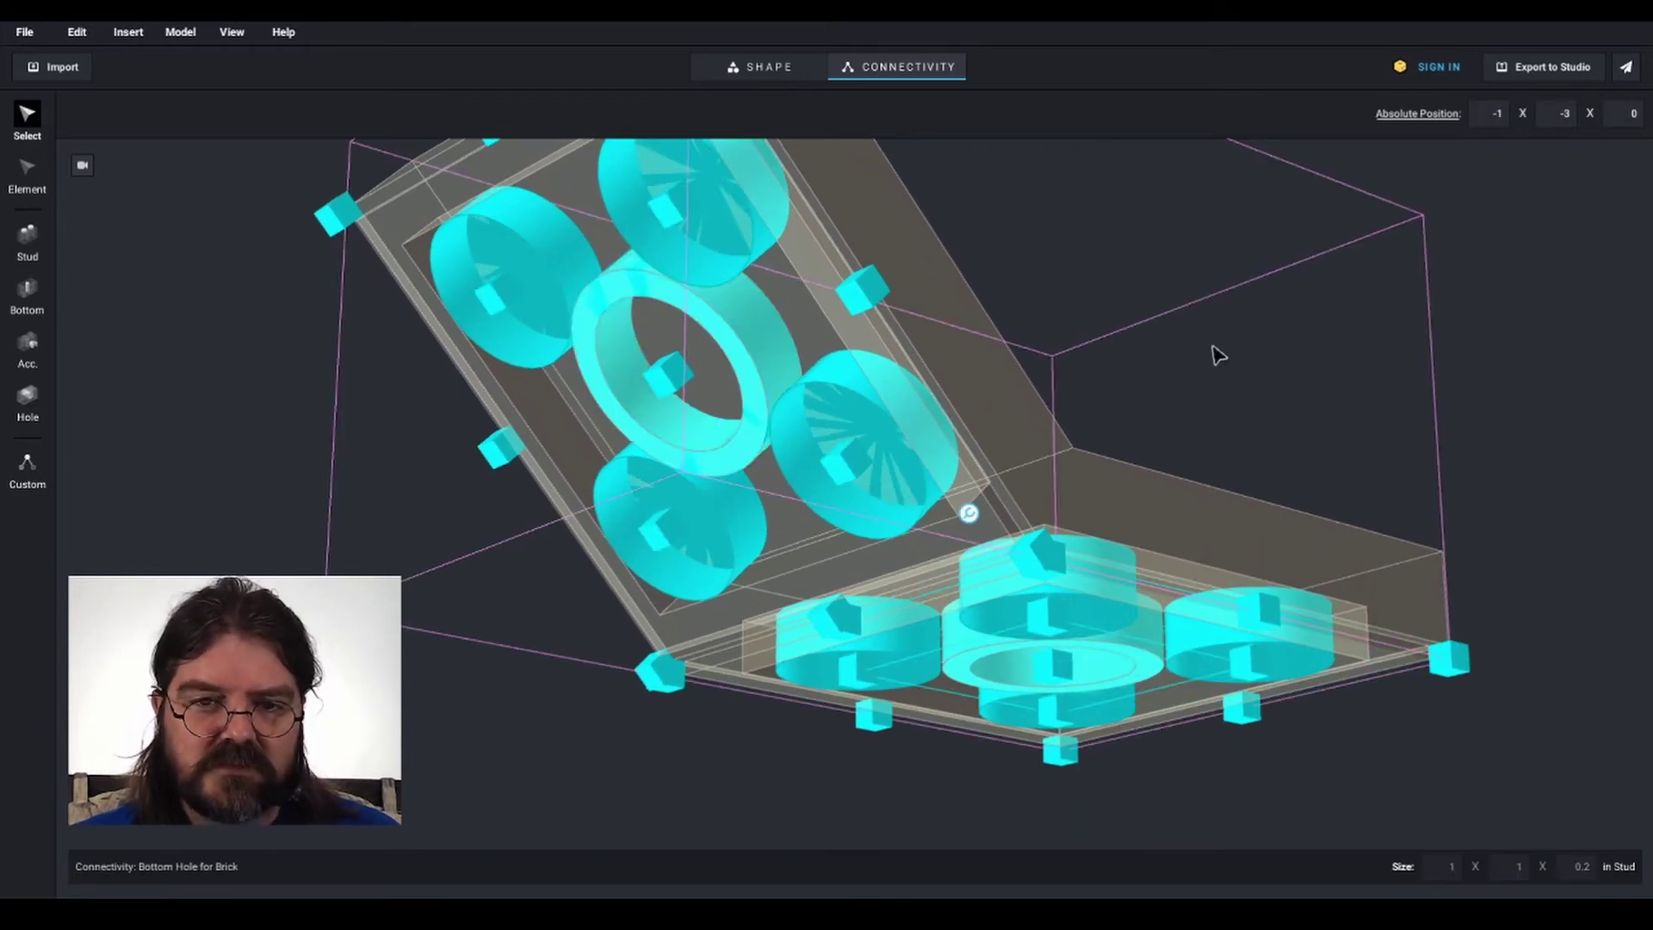
pyautogui.click(1229, 370)
pyautogui.moveTo(1239, 378)
pyautogui.mouseDown(button='right')
pyautogui.moveTo(1261, 412)
pyautogui.moveTo(1217, 395)
pyautogui.mouseUp(button='right')
pyautogui.click(747, 66)
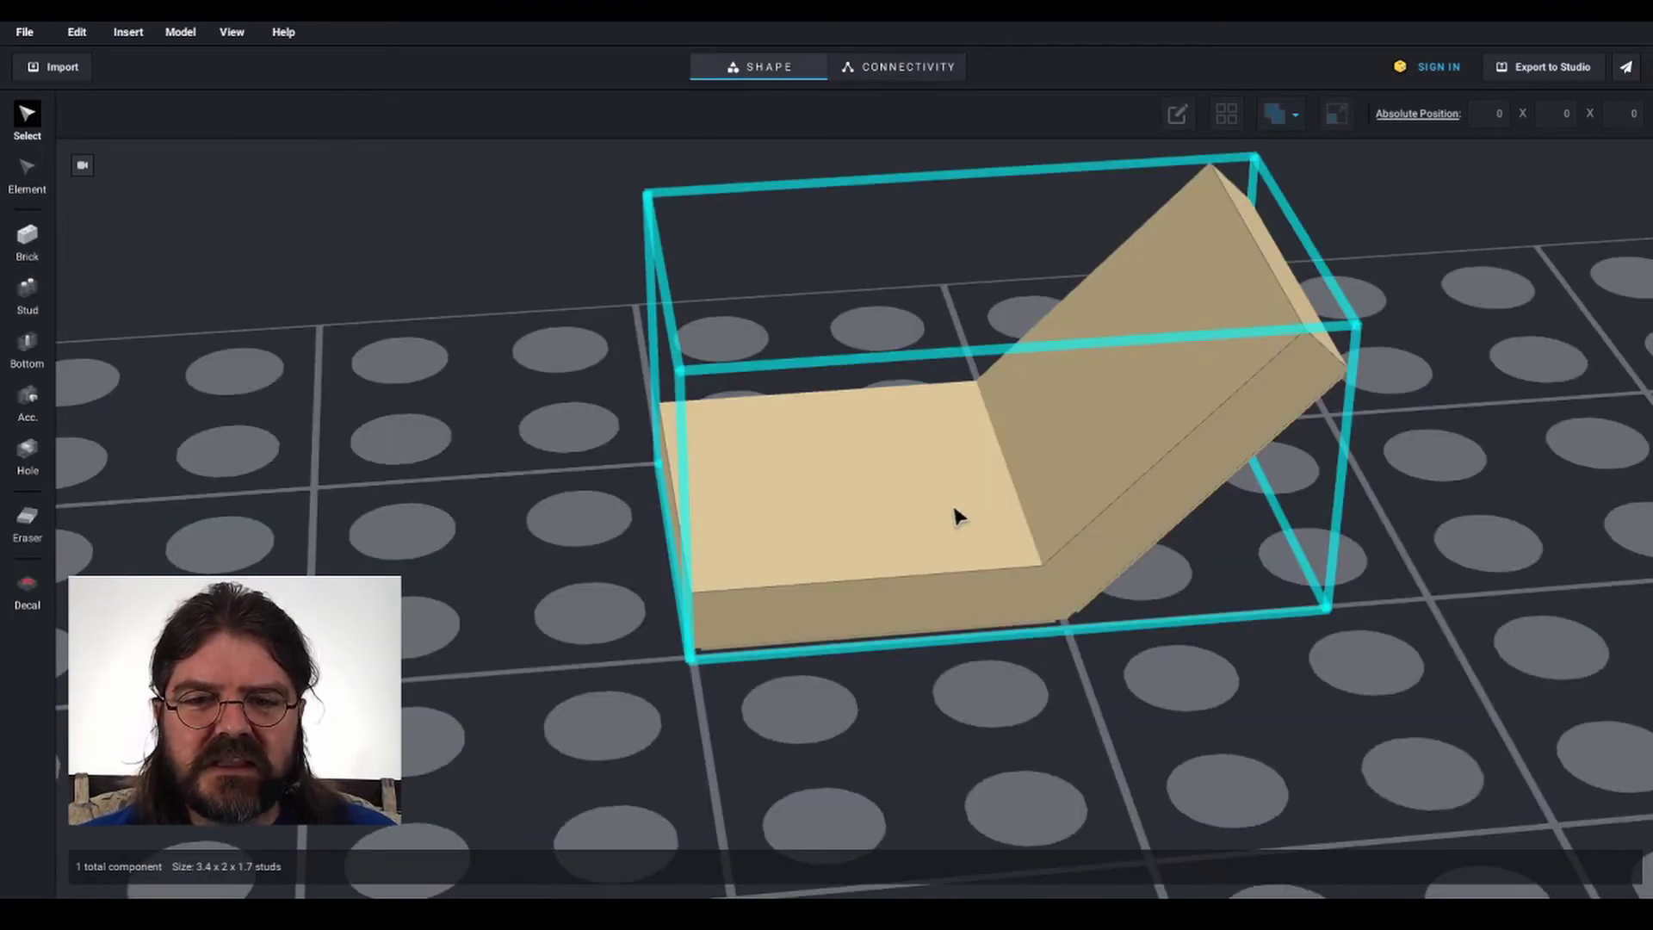
# Cut a round hole through the flat tile from its underside, aligned with the opening of the central tube
pyautogui.moveTo(886, 468); pyautogui.dragTo(886, 508, button='right')
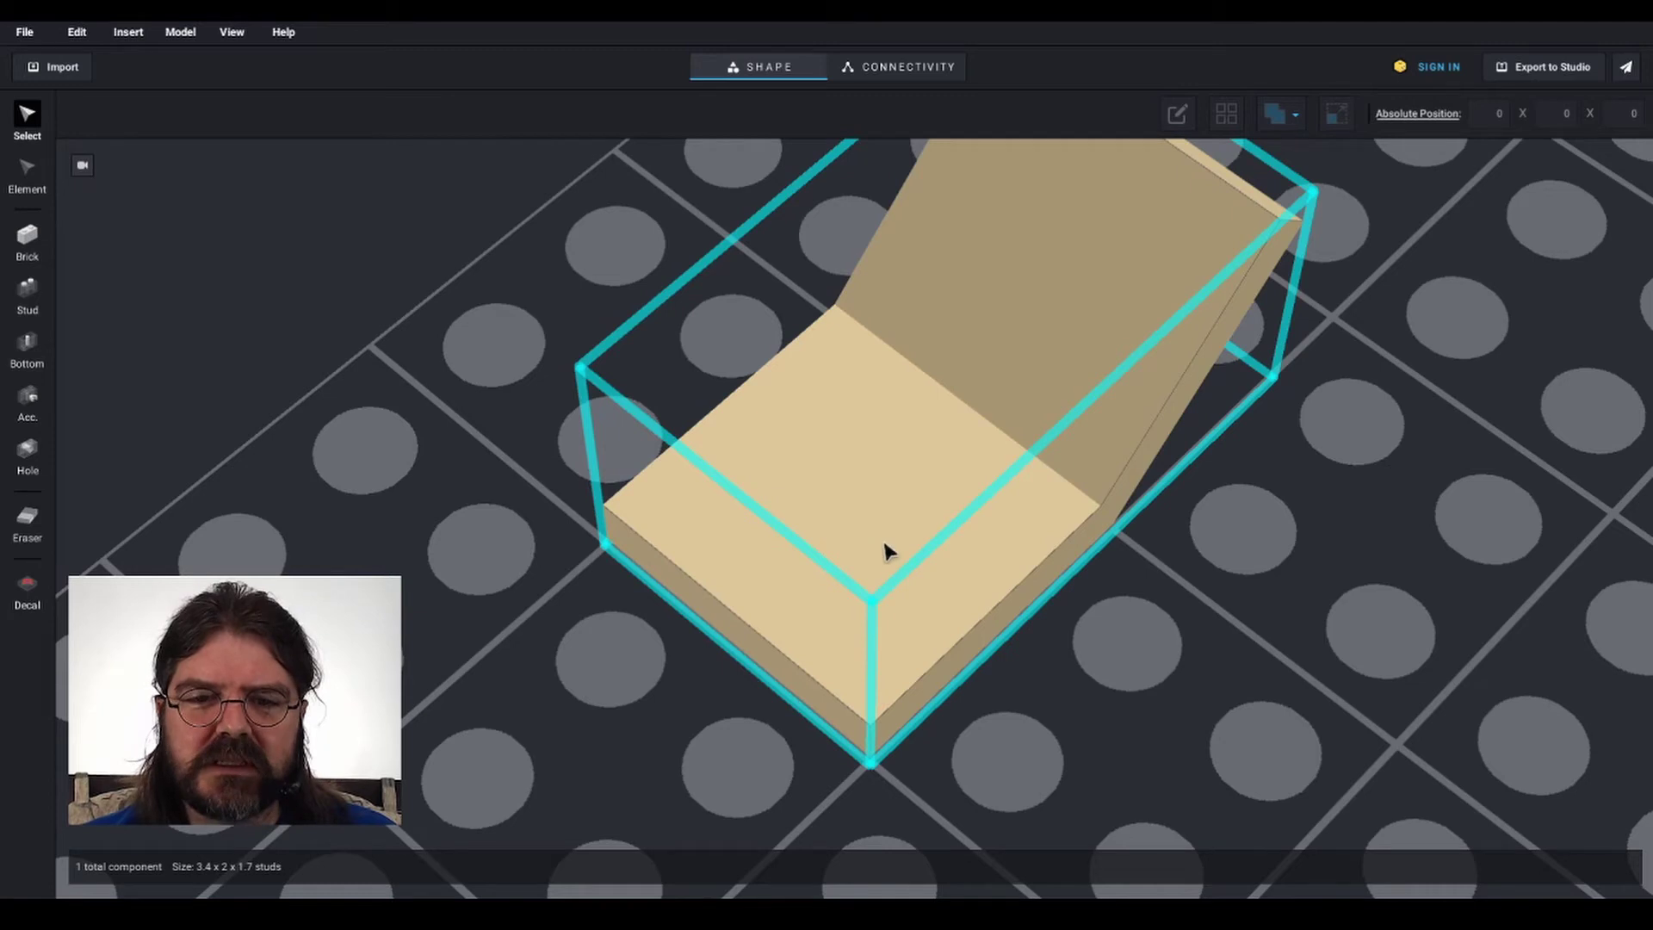
pyautogui.moveTo(999, 582); pyautogui.dragTo(958, 565, button='right')
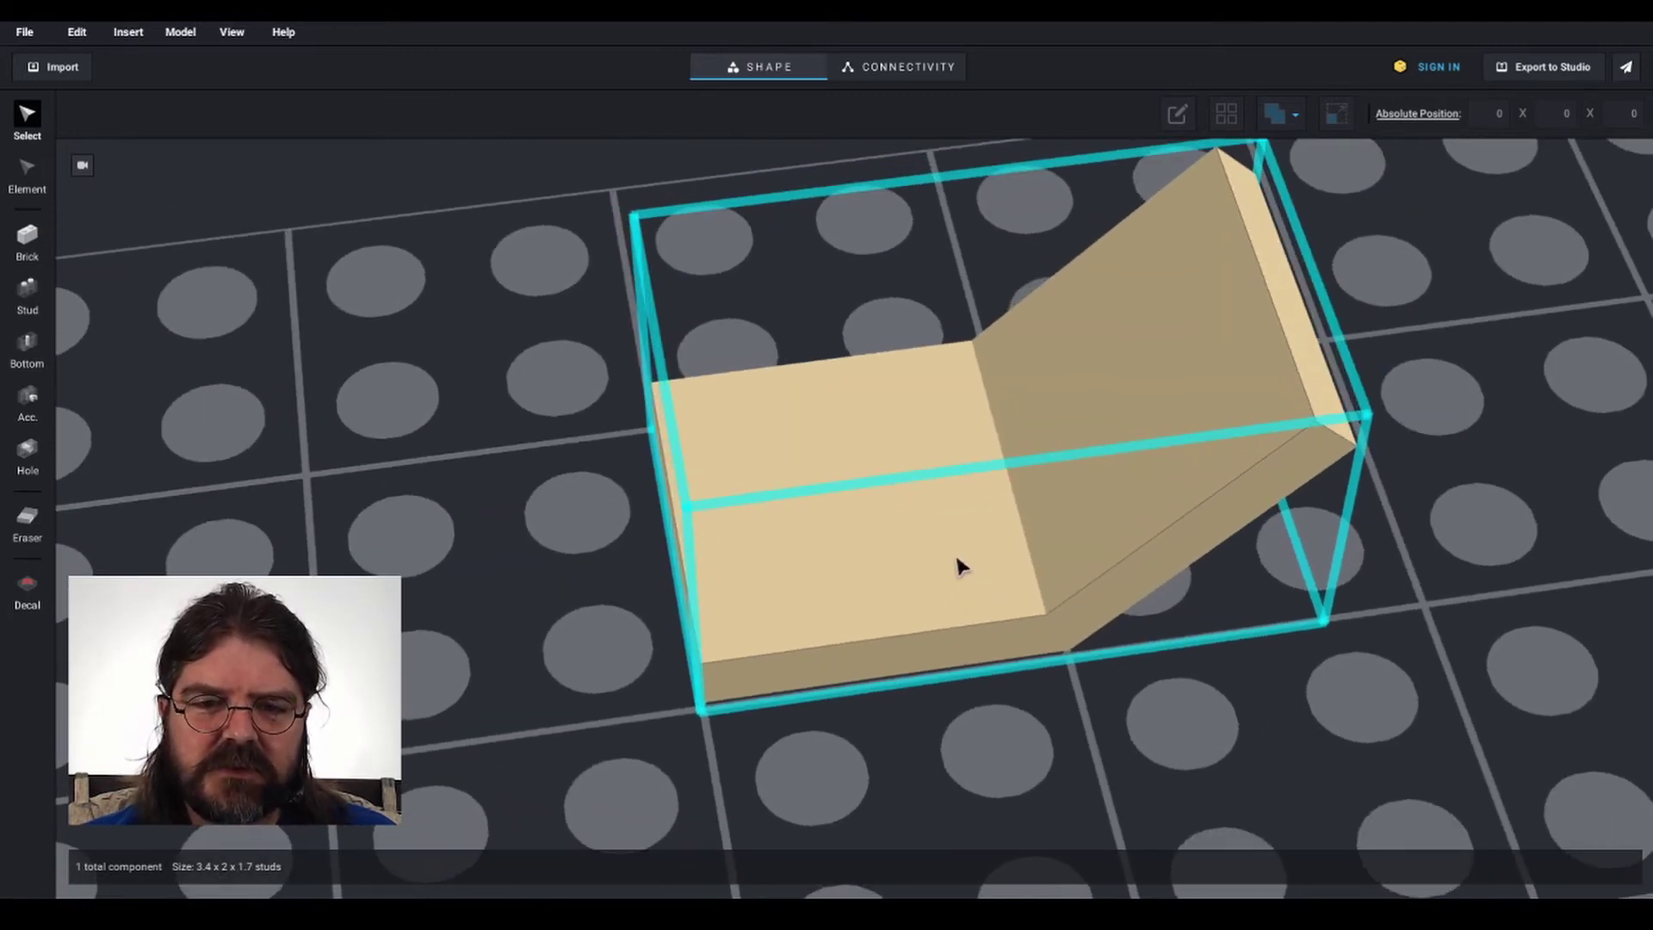
pyautogui.click(30, 476)
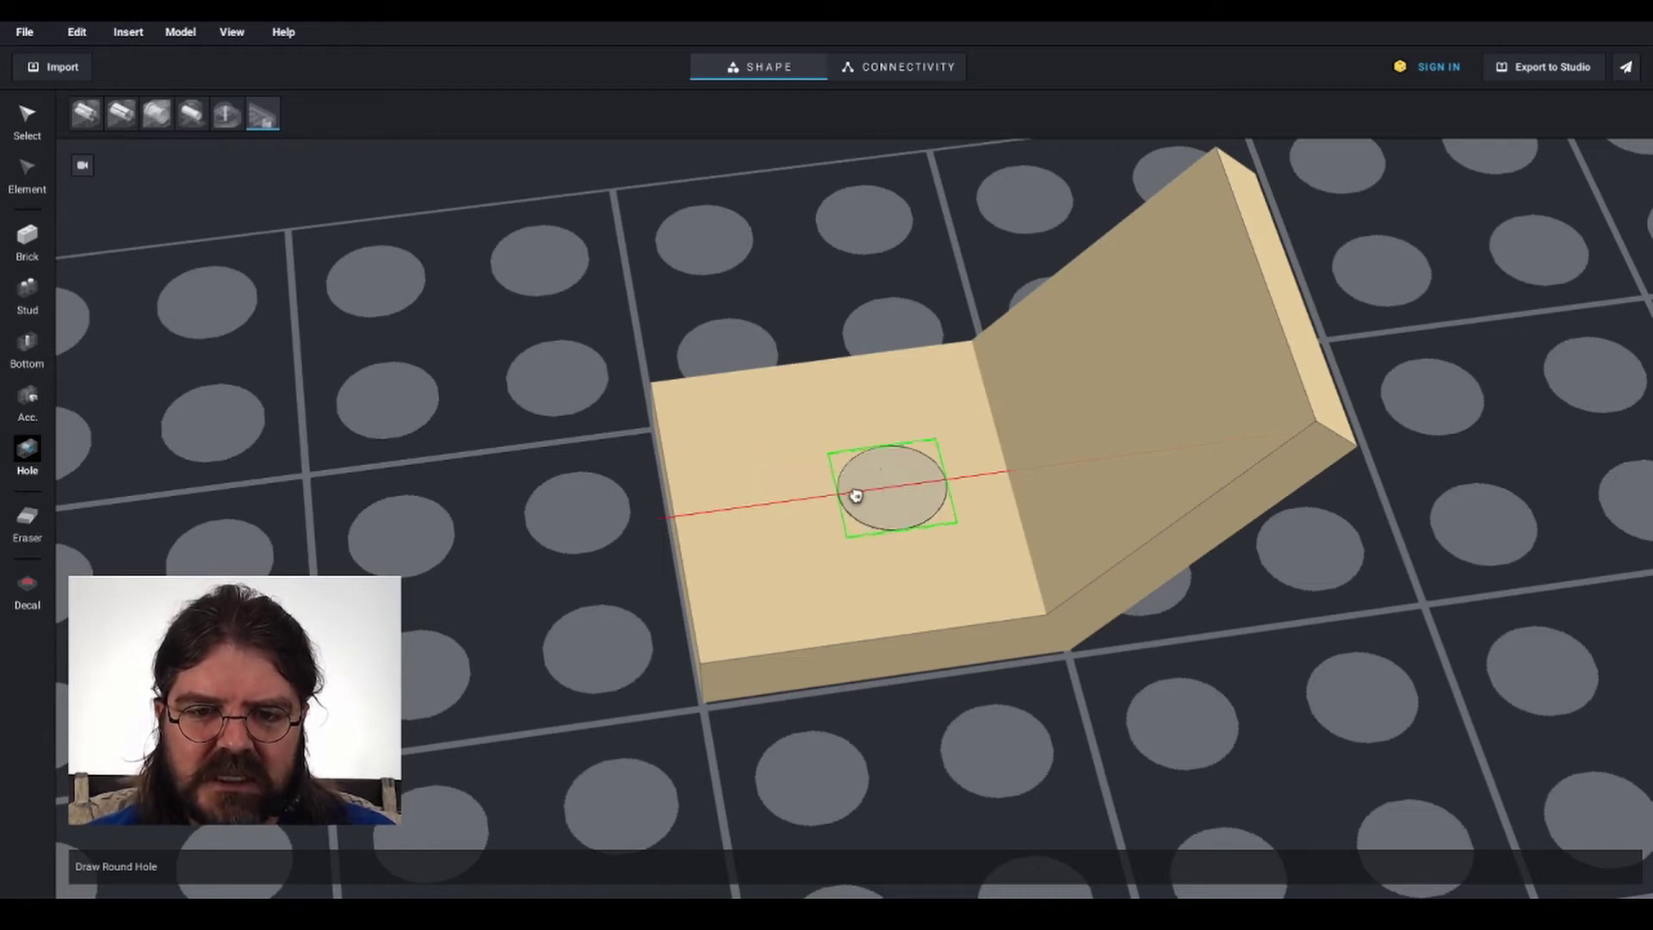
pyautogui.scroll(5, 848, 497)
pyautogui.moveTo(866, 524); pyautogui.dragTo(860, 402, button='right')
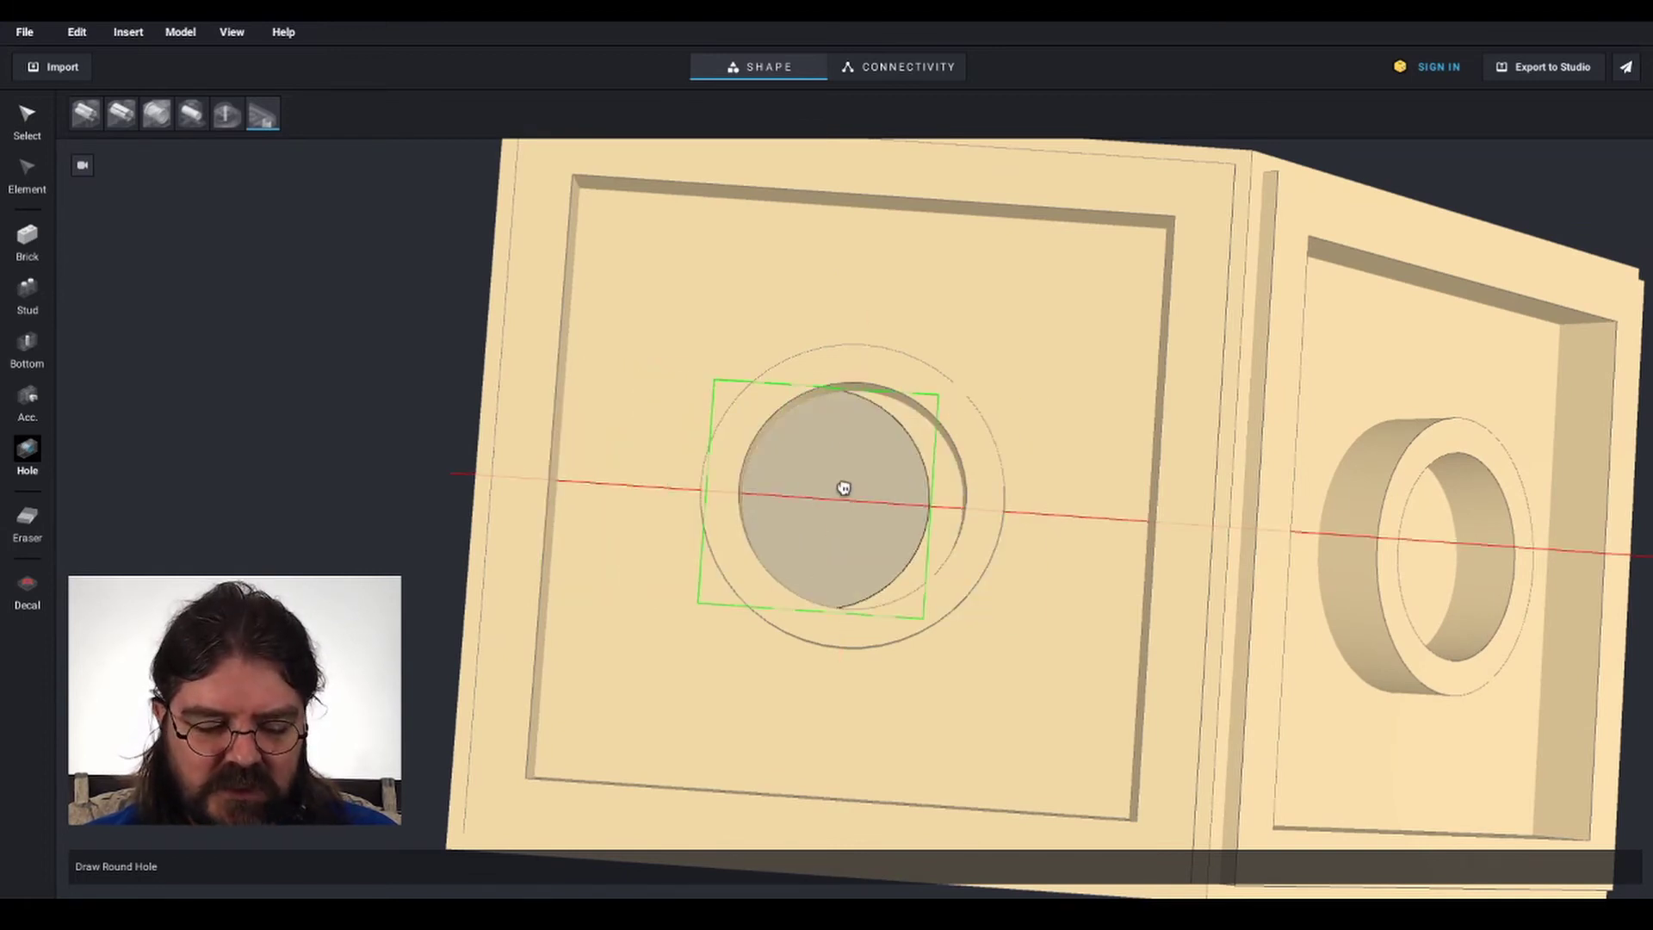
pyautogui.press('alt')
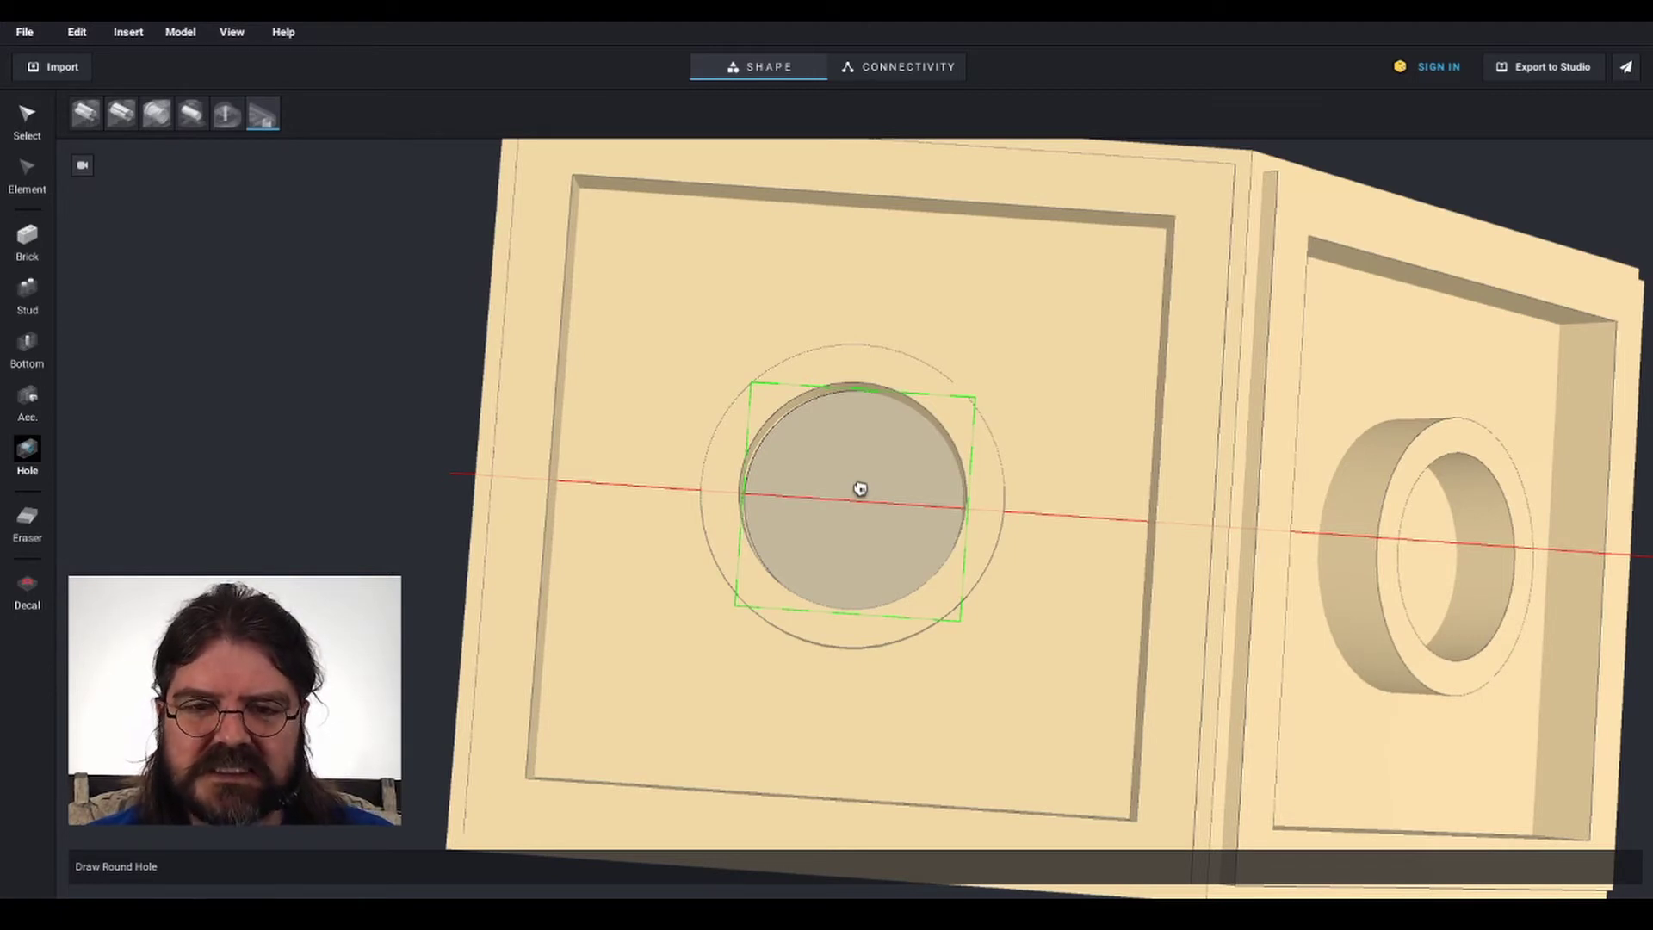
pyautogui.click(859, 488)
pyautogui.moveTo(827, 514)
pyautogui.mouseDown()
pyautogui.moveTo(790, 515)
pyautogui.moveTo(820, 516)
pyautogui.mouseUp()
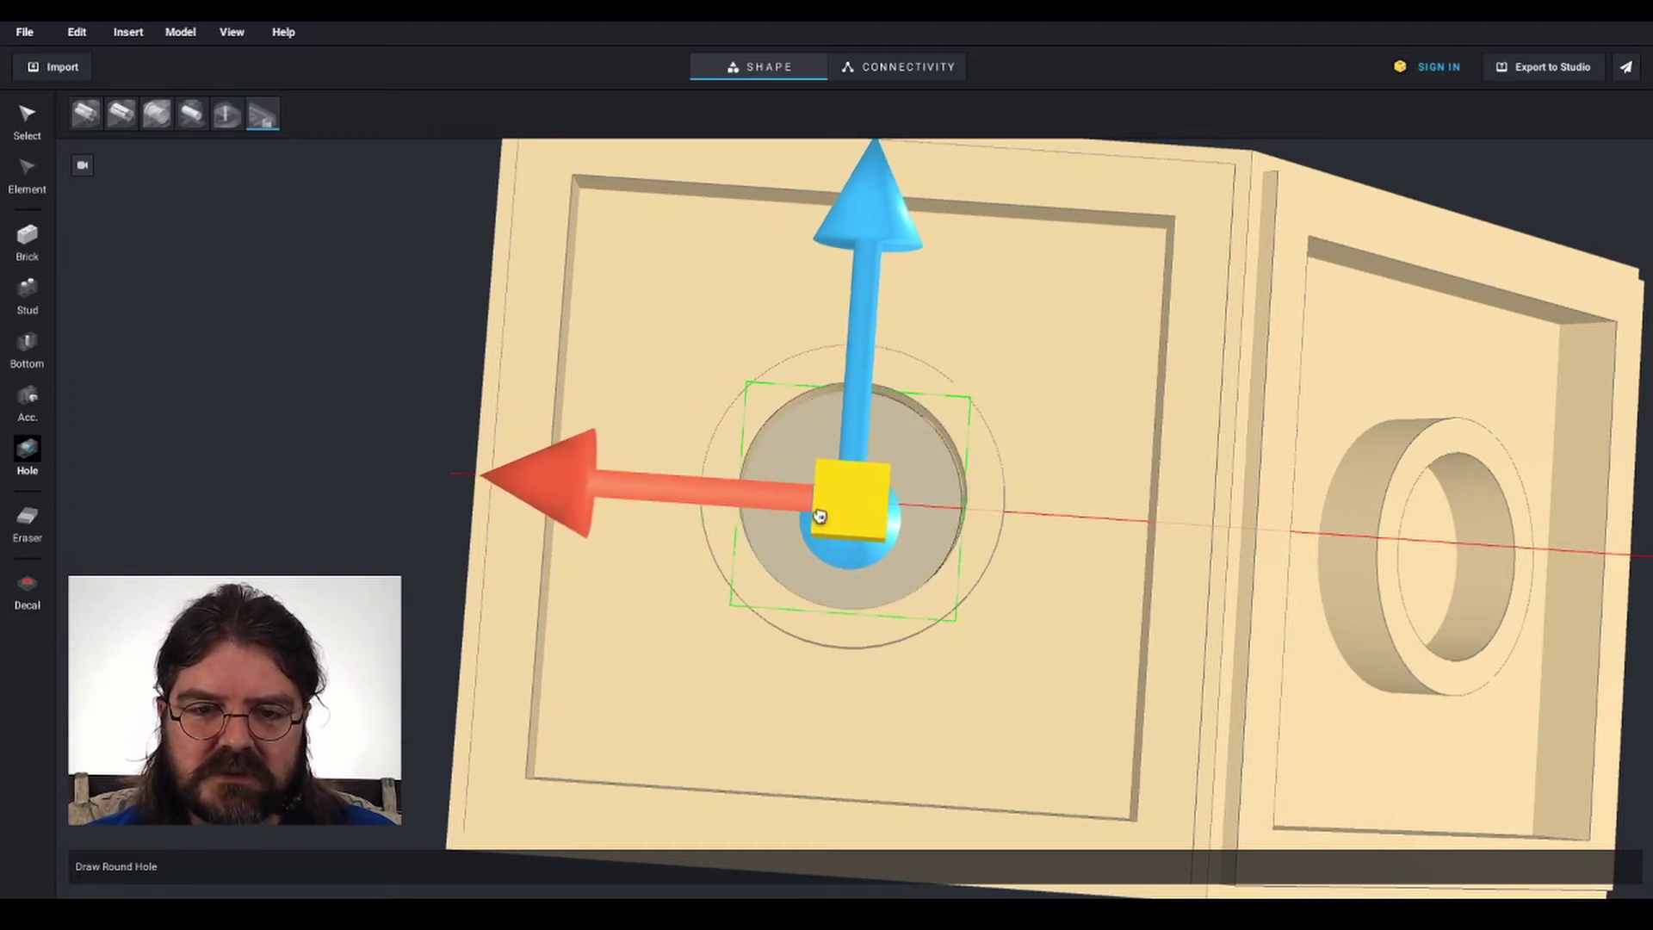
pyautogui.moveTo(821, 515); pyautogui.dragTo(823, 516)
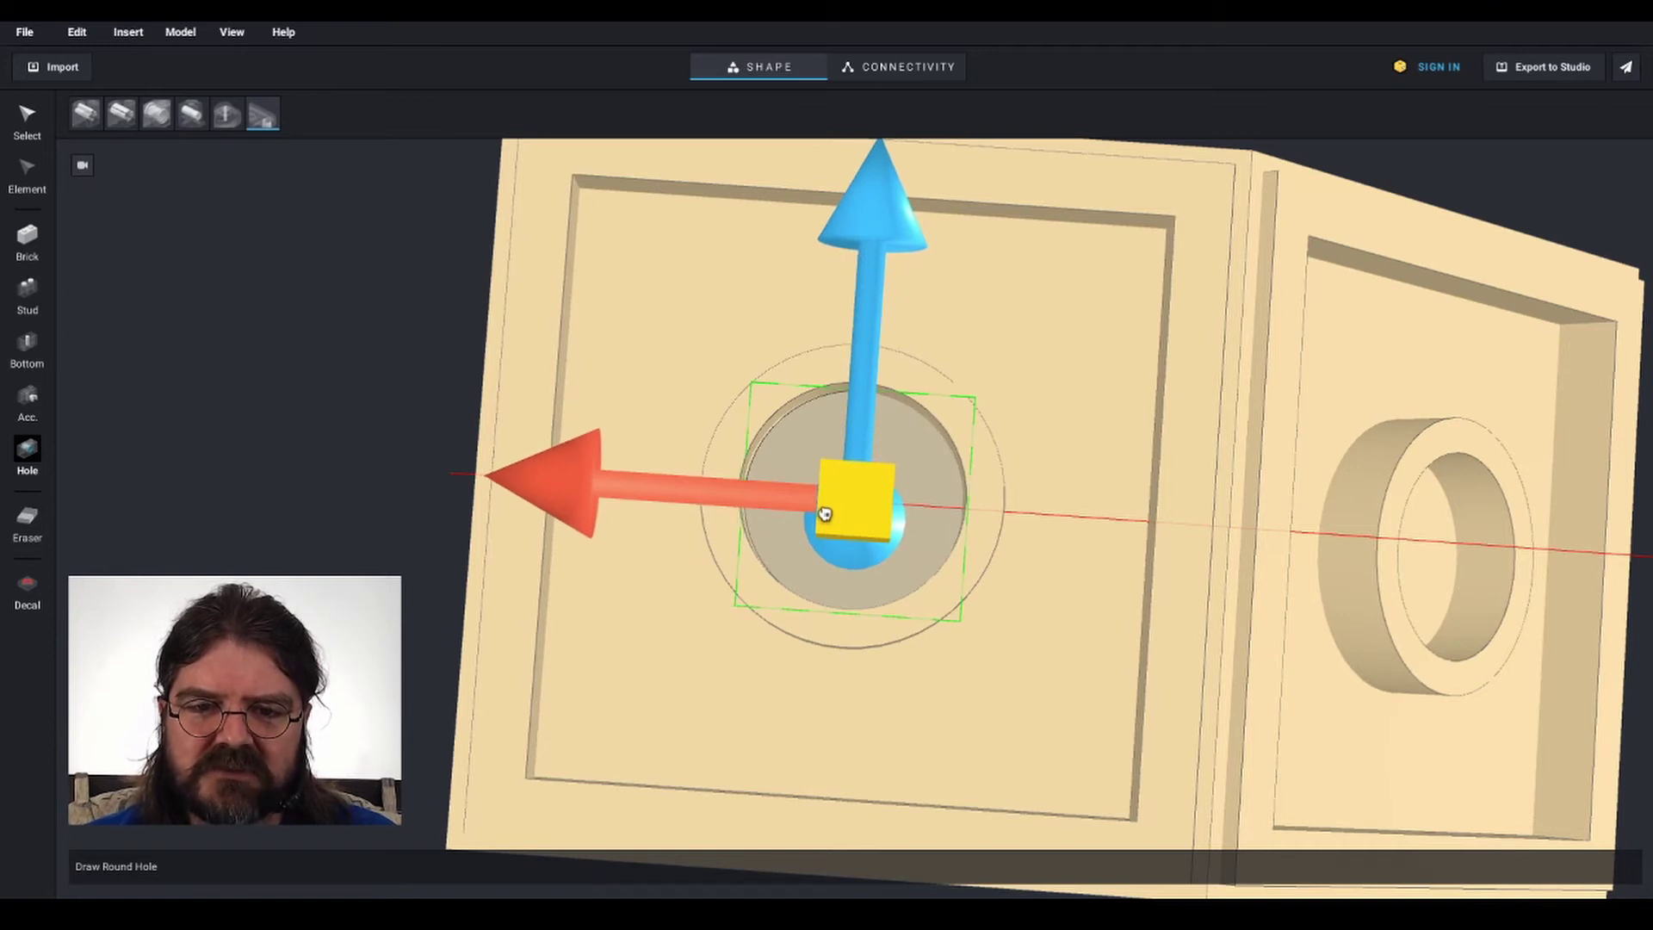
pyautogui.click(805, 415)
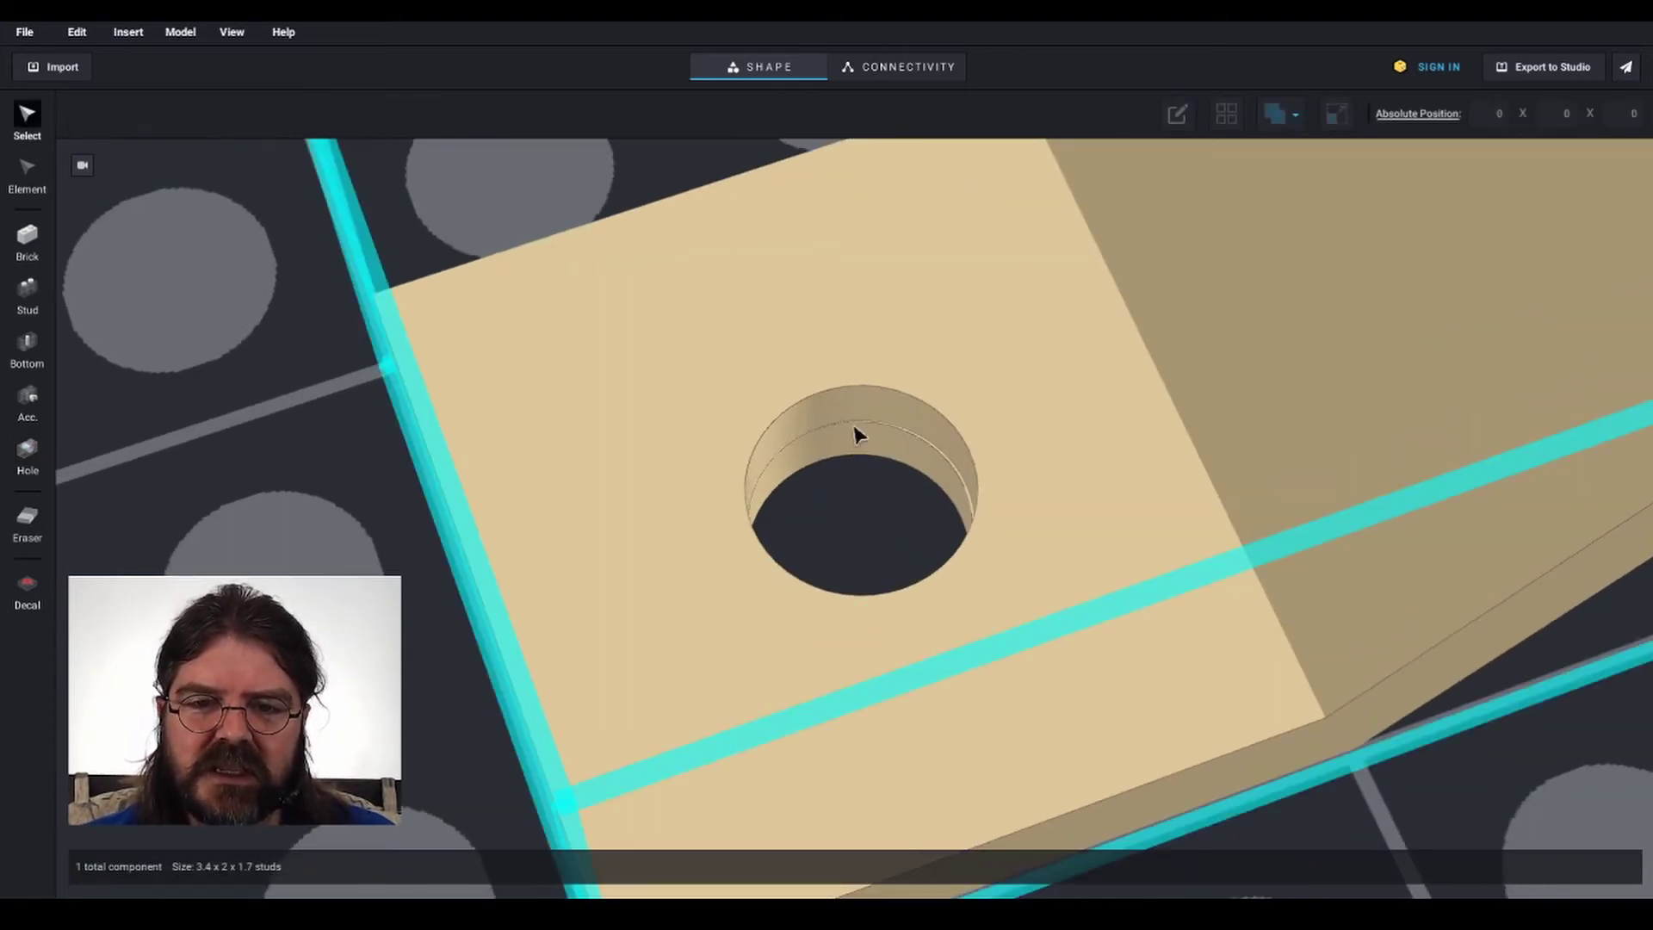
# Examine the round hole in the flat tile and its inner wall from several angles
pyautogui.scroll(-4, 852, 513)
pyautogui.moveTo(852, 514); pyautogui.dragTo(891, 528, button='right')
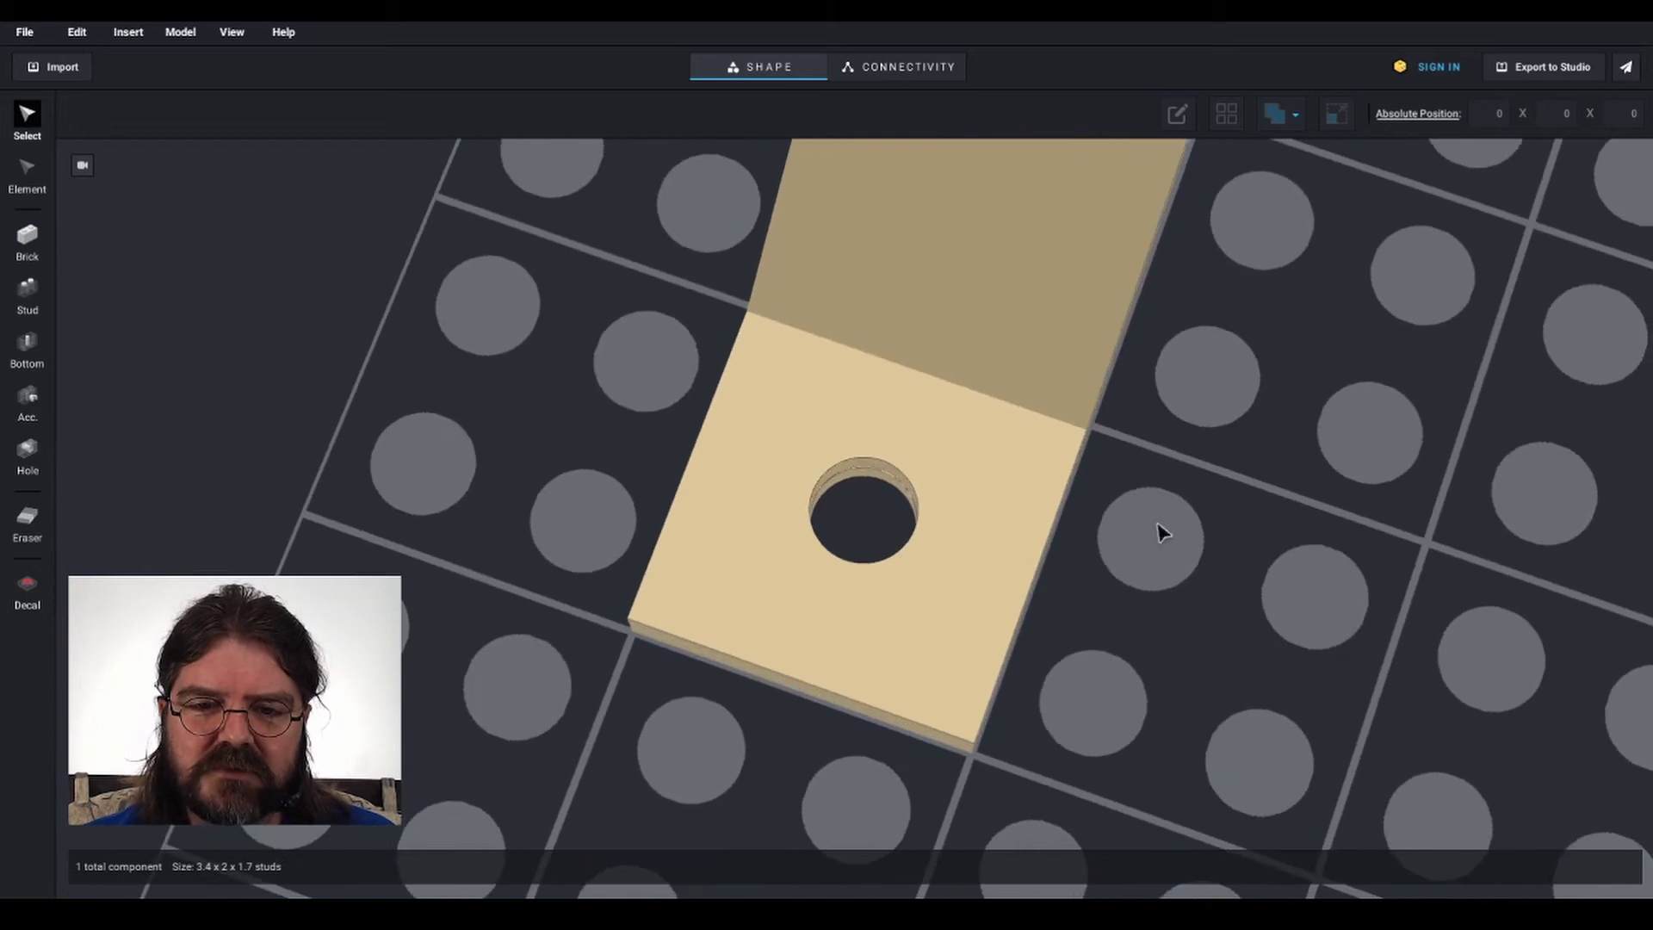
pyautogui.scroll(8, 1164, 535)
pyautogui.moveTo(1206, 581); pyautogui.dragTo(1230, 566, button='right')
pyautogui.scroll(1, 921, 454)
pyautogui.scroll(-4, 911, 499)
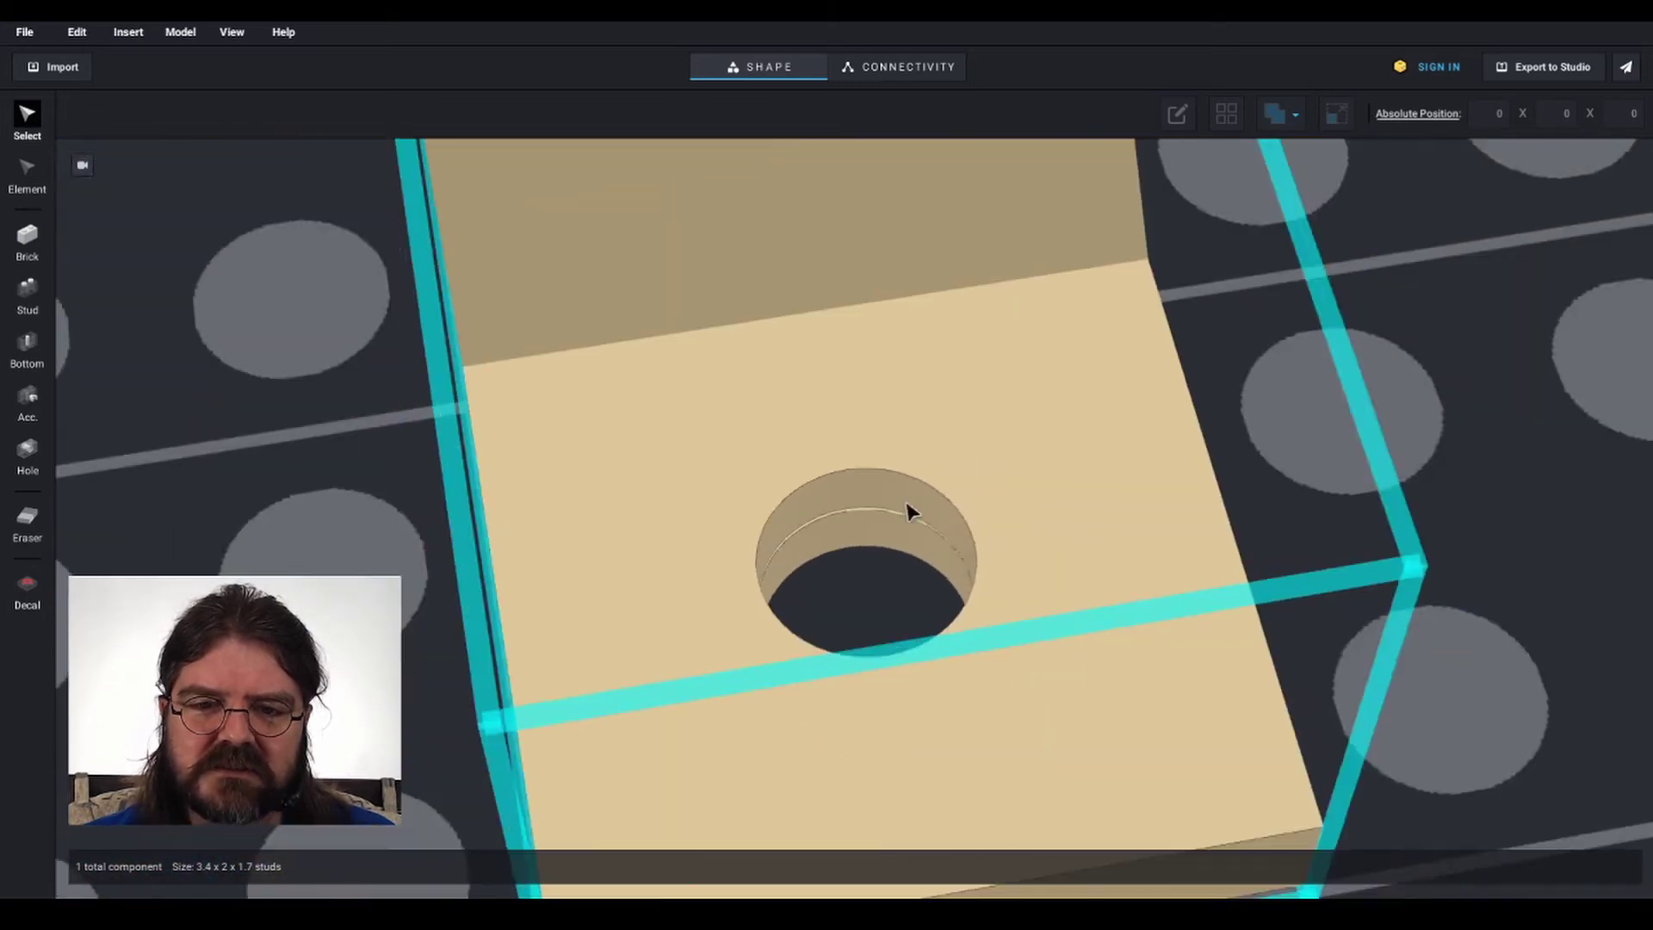
pyautogui.moveTo(911, 513); pyautogui.dragTo(1025, 494, button='right')
pyautogui.scroll(2, 934, 534)
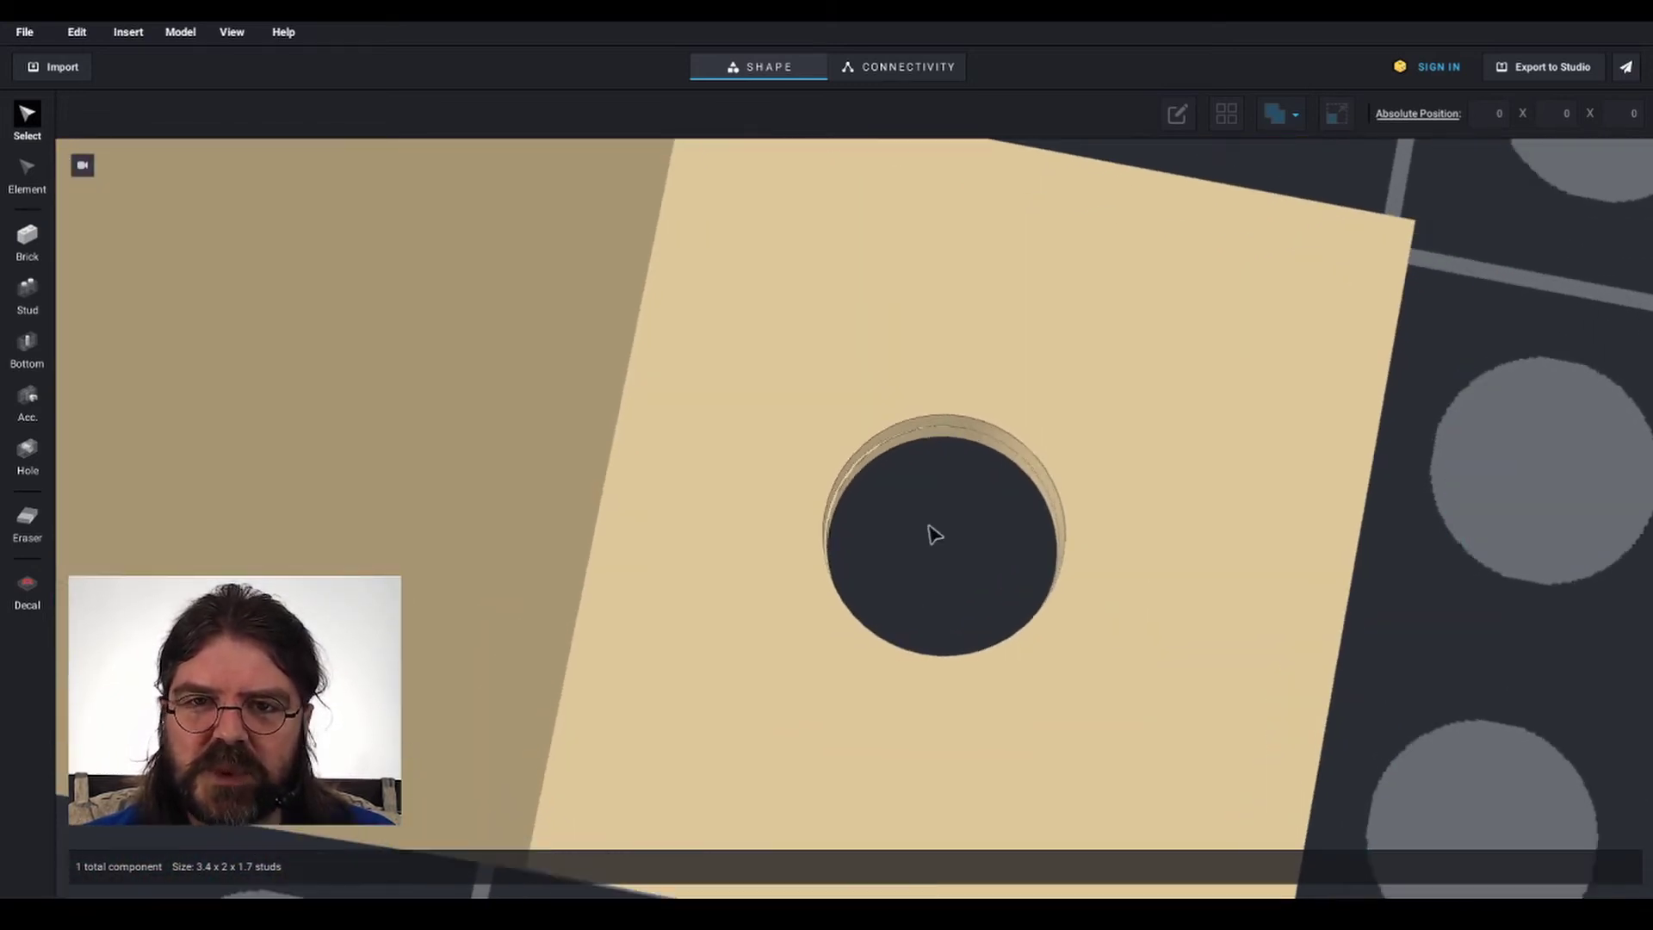
pyautogui.moveTo(934, 533)
pyautogui.mouseDown(button='right')
pyautogui.moveTo(978, 560)
pyautogui.moveTo(939, 551)
pyautogui.mouseUp(button='right')
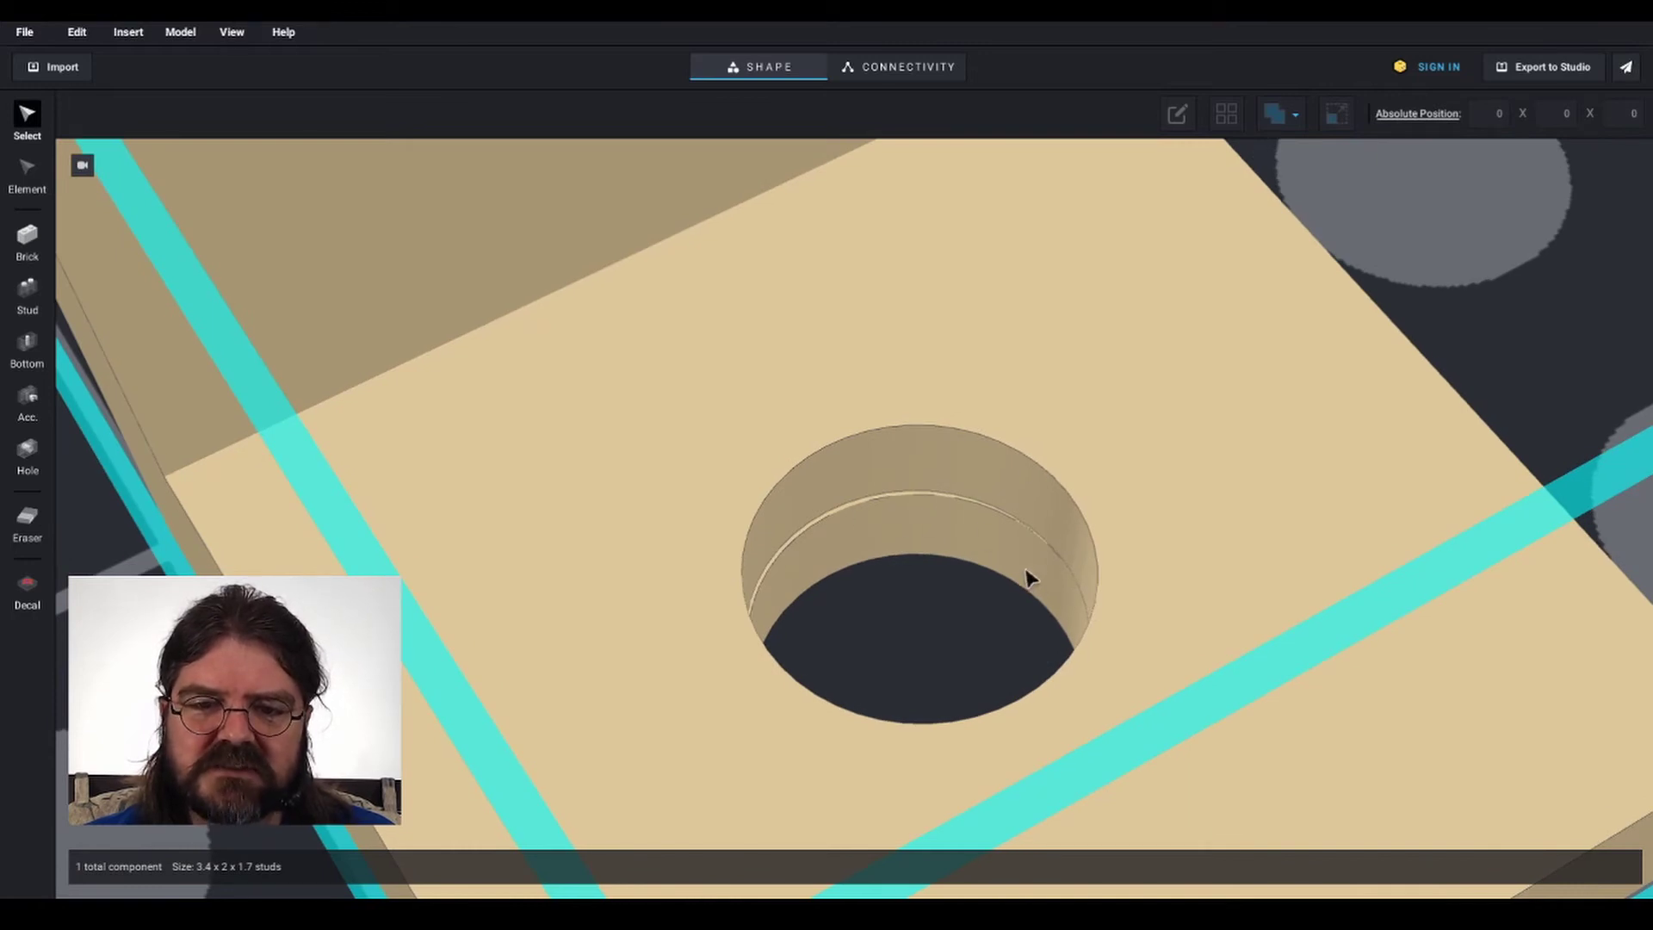
pyautogui.scroll(-4, 933, 545)
pyautogui.moveTo(933, 545); pyautogui.dragTo(807, 539, button='right')
pyautogui.scroll(5, 812, 555)
pyautogui.moveTo(813, 555); pyautogui.dragTo(813, 607, button='middle')
pyautogui.moveTo(811, 620); pyautogui.dragTo(959, 518, button='right')
pyautogui.scroll(-2, 811, 593)
pyautogui.scroll(-5, 811, 563)
# Try resizing the angled part with Free Scale from a lower corner handle beneath the tilted end
pyautogui.click(958, 518)
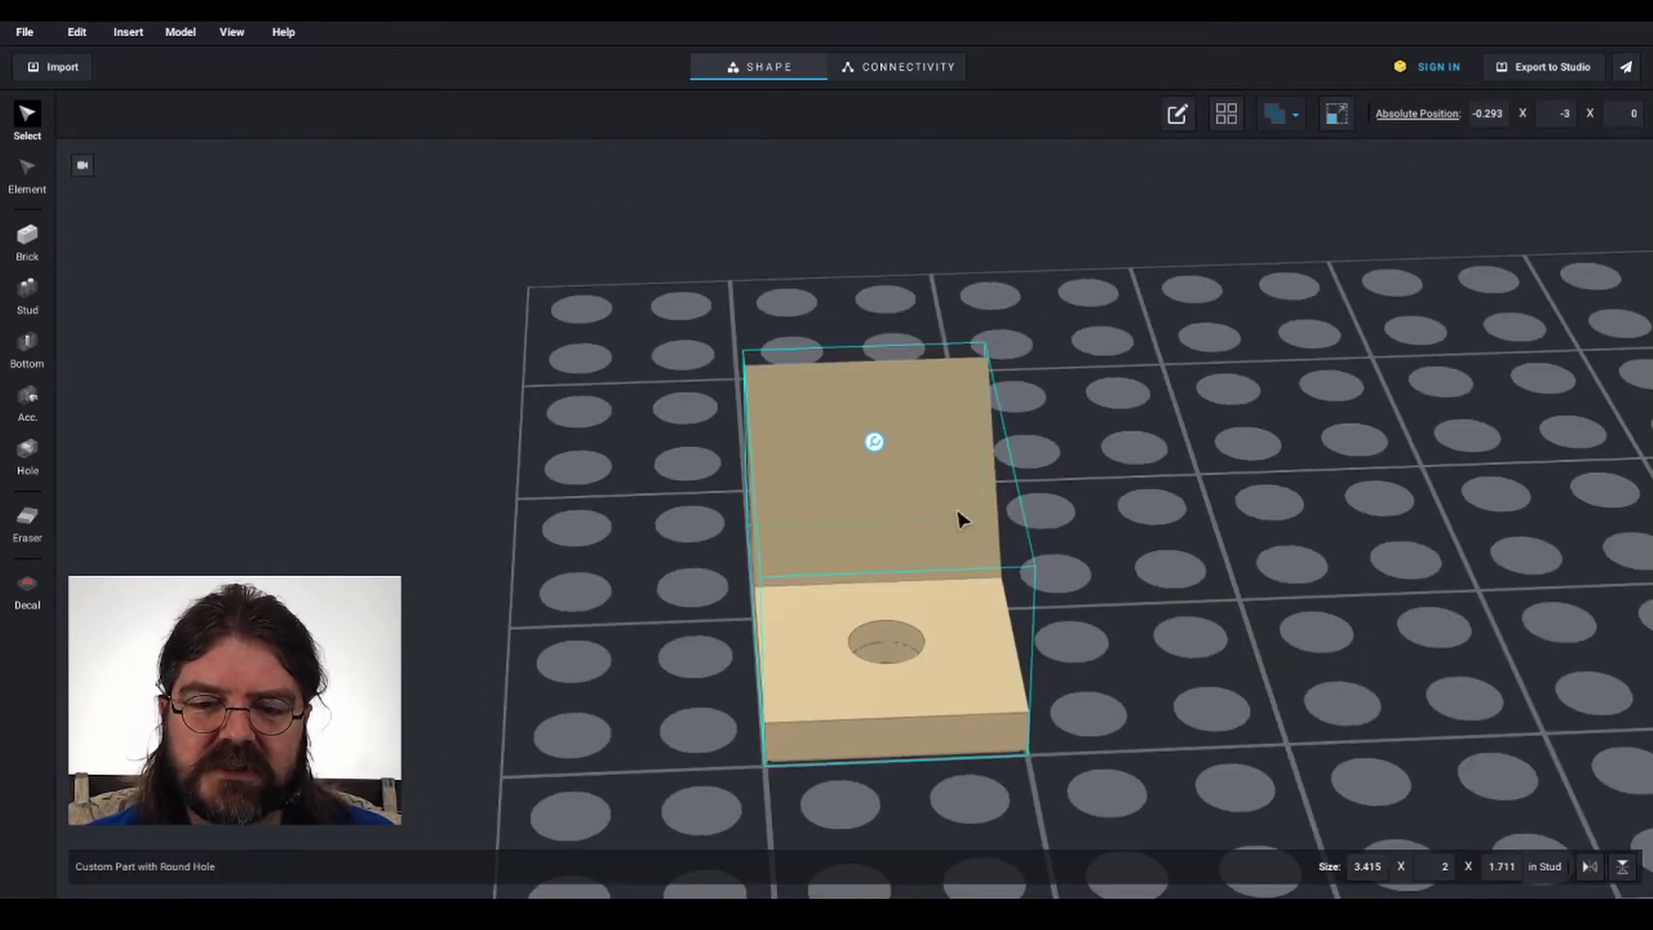
pyautogui.rightClick(915, 513)
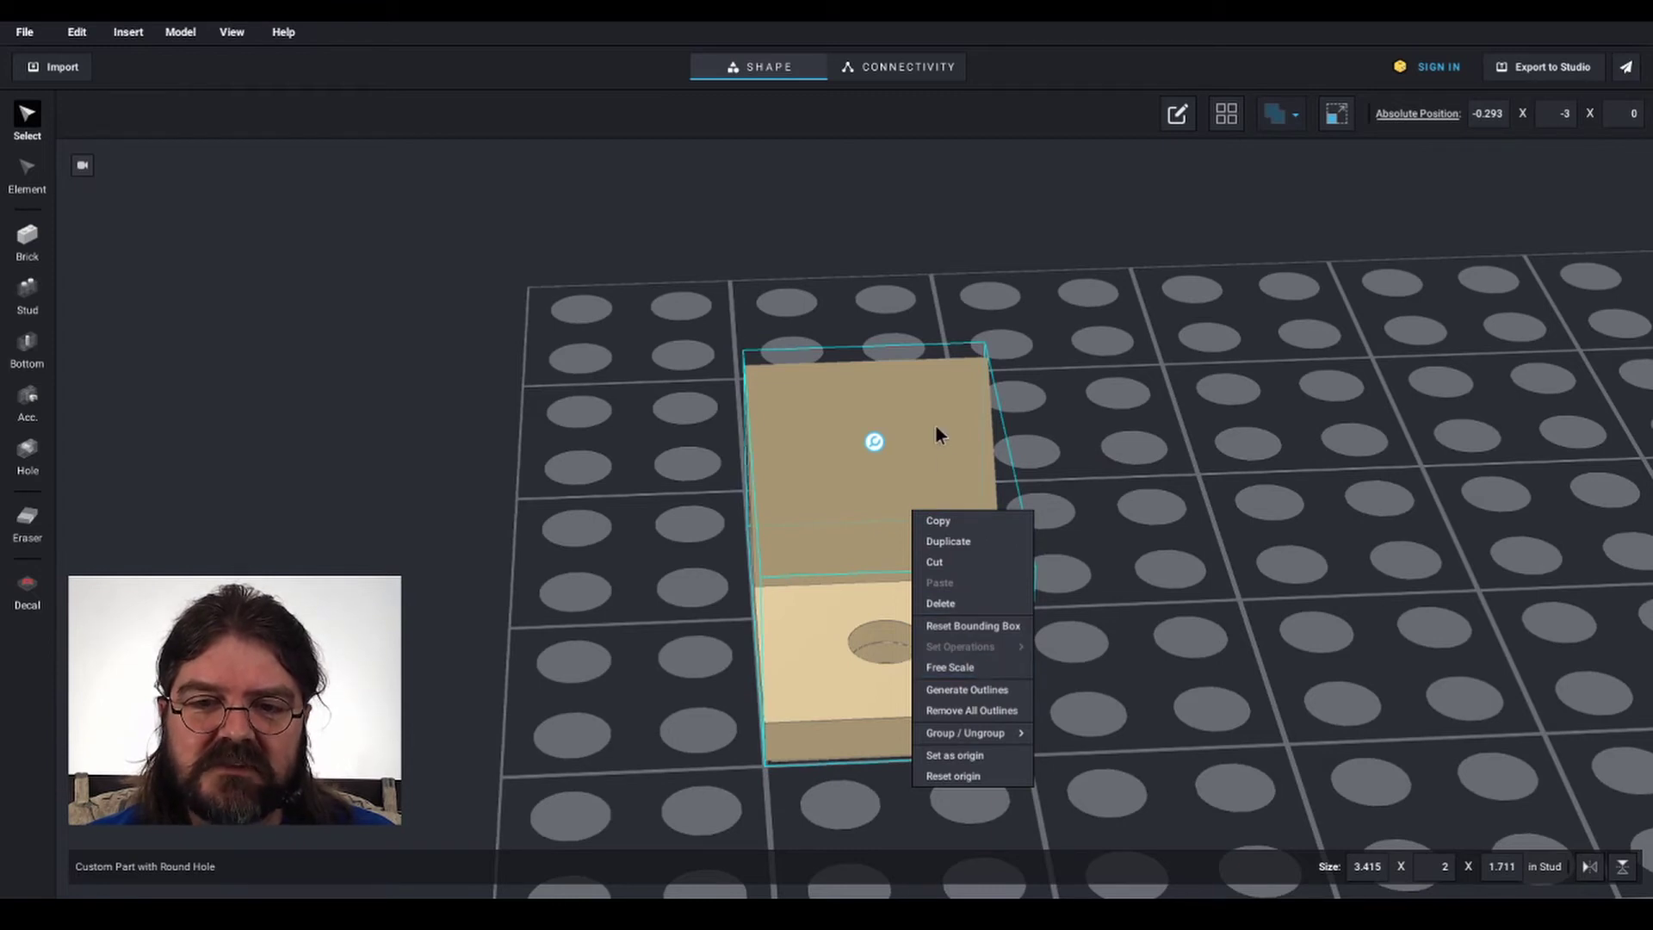
pyautogui.click(983, 673)
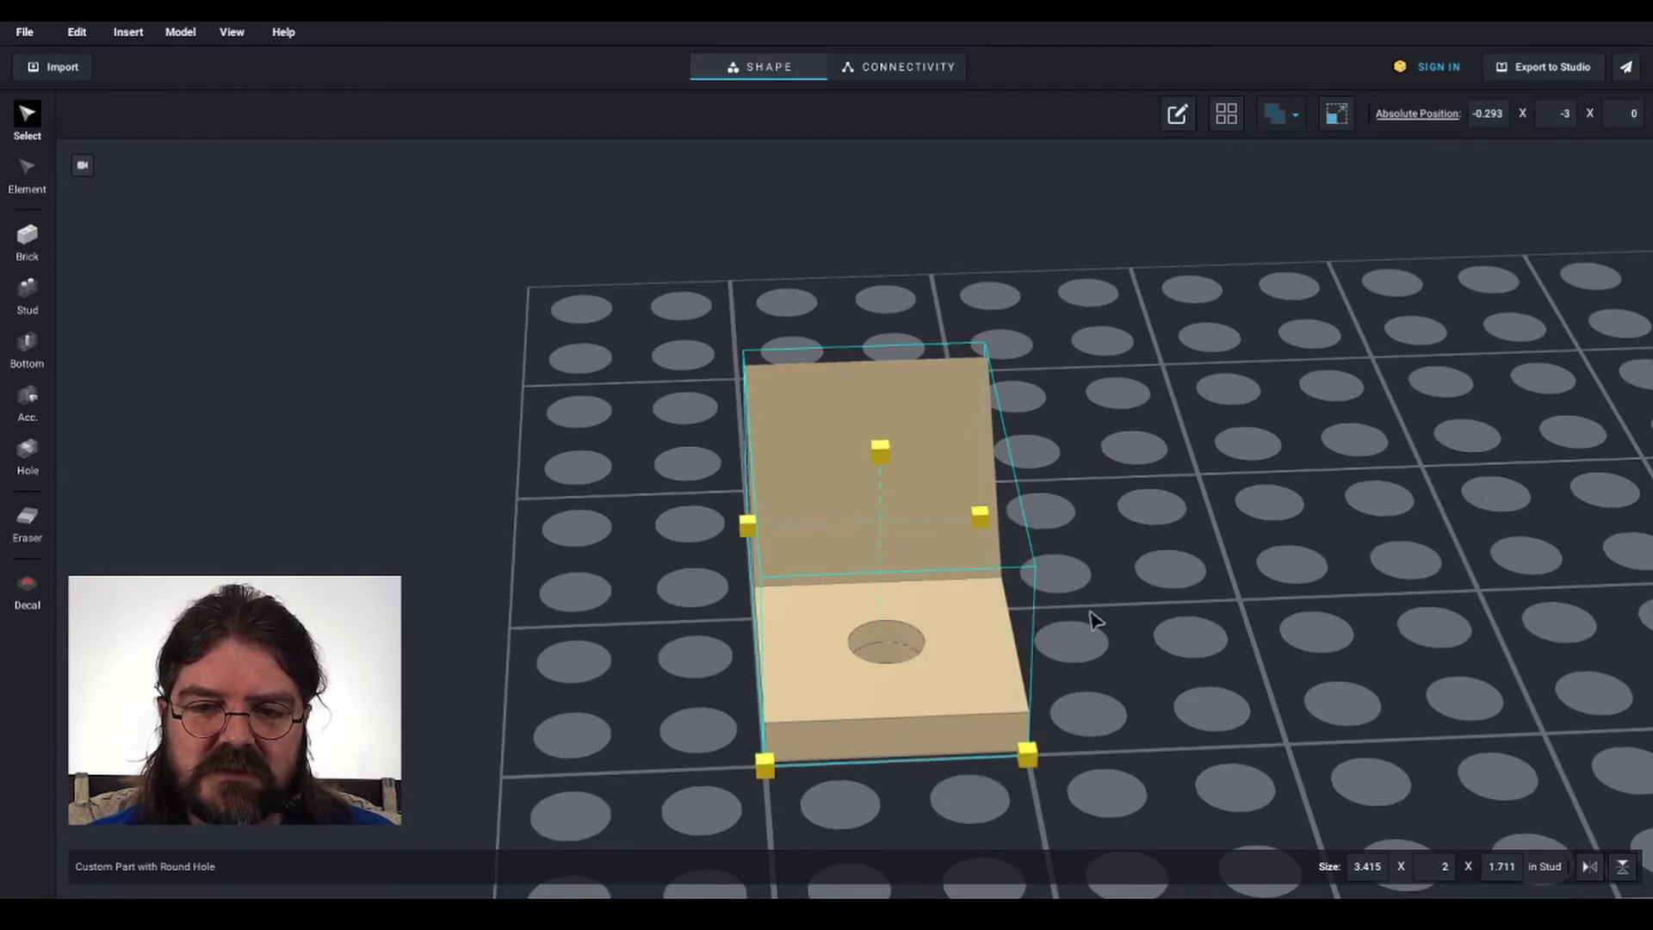
pyautogui.moveTo(1152, 714); pyautogui.dragTo(1063, 698, button='right')
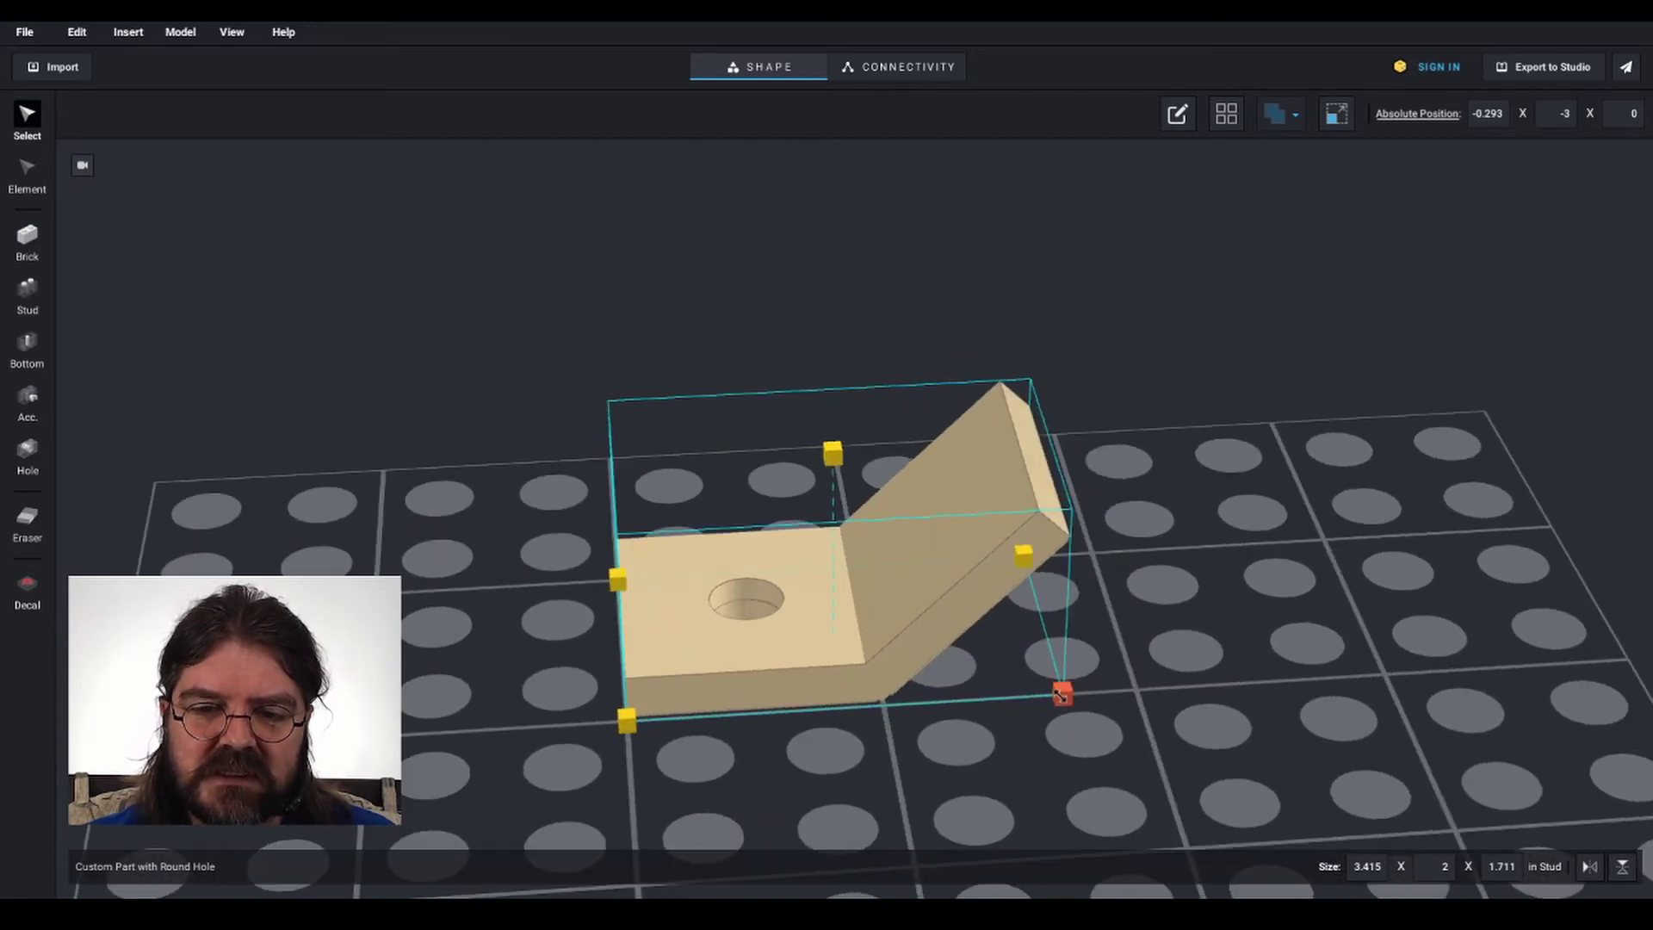
pyautogui.moveTo(1066, 695); pyautogui.dragTo(1111, 651)
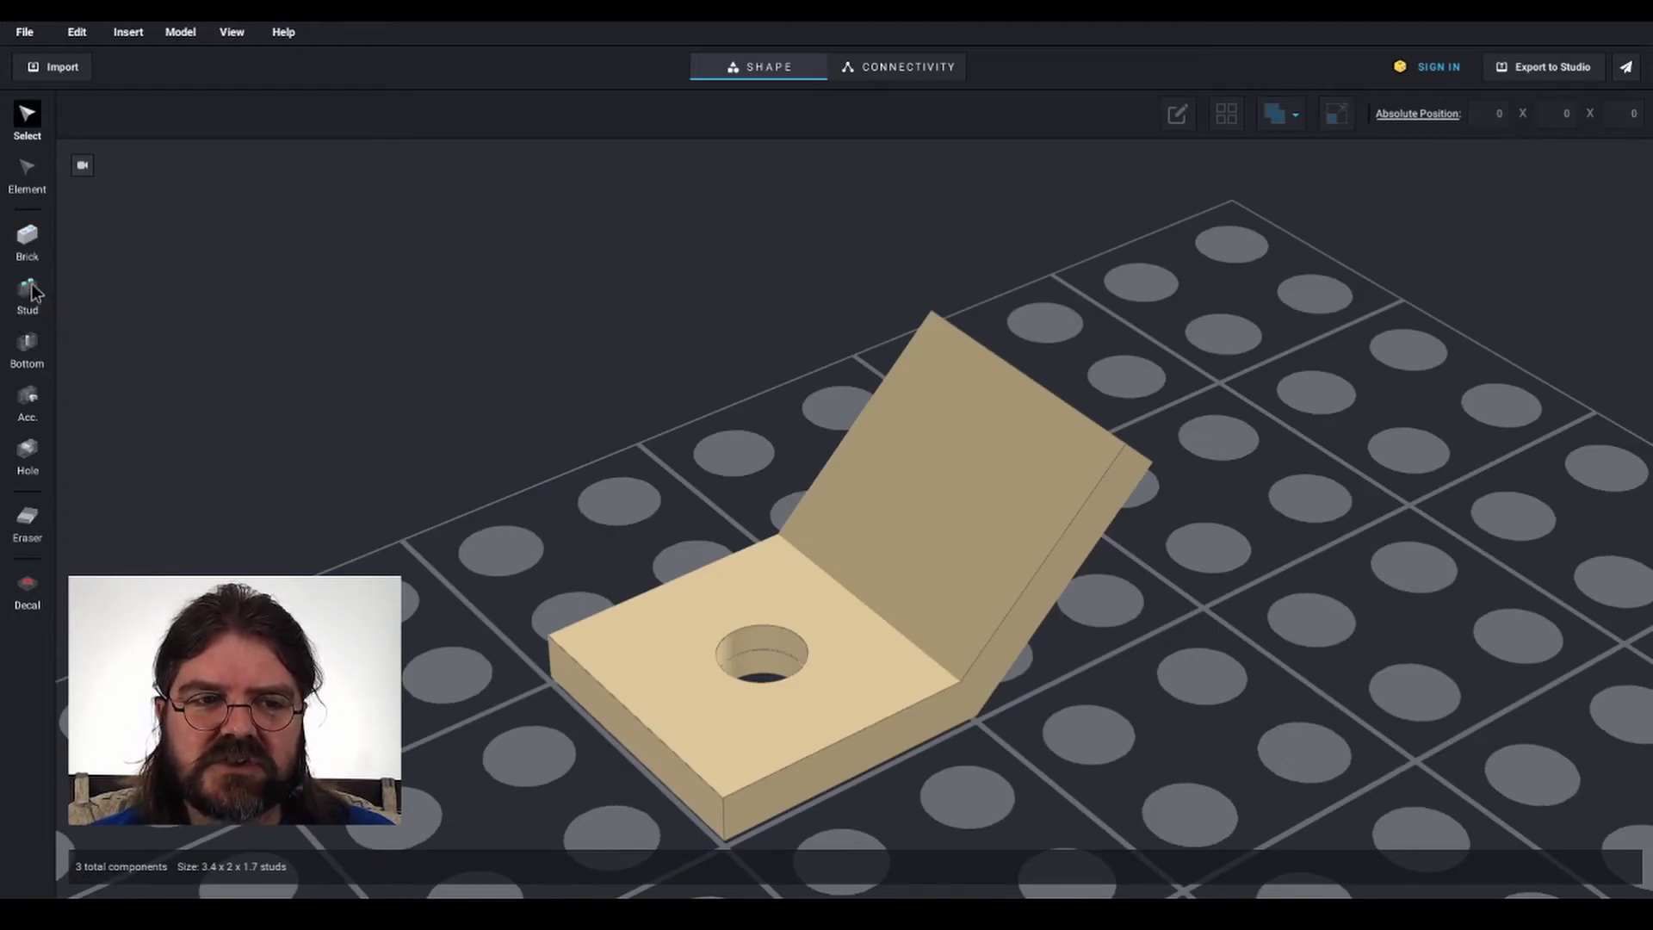
# Add a basic stud to the middle of the tilted tile's upper face and nudge it along the slope
pyautogui.click(27, 290)
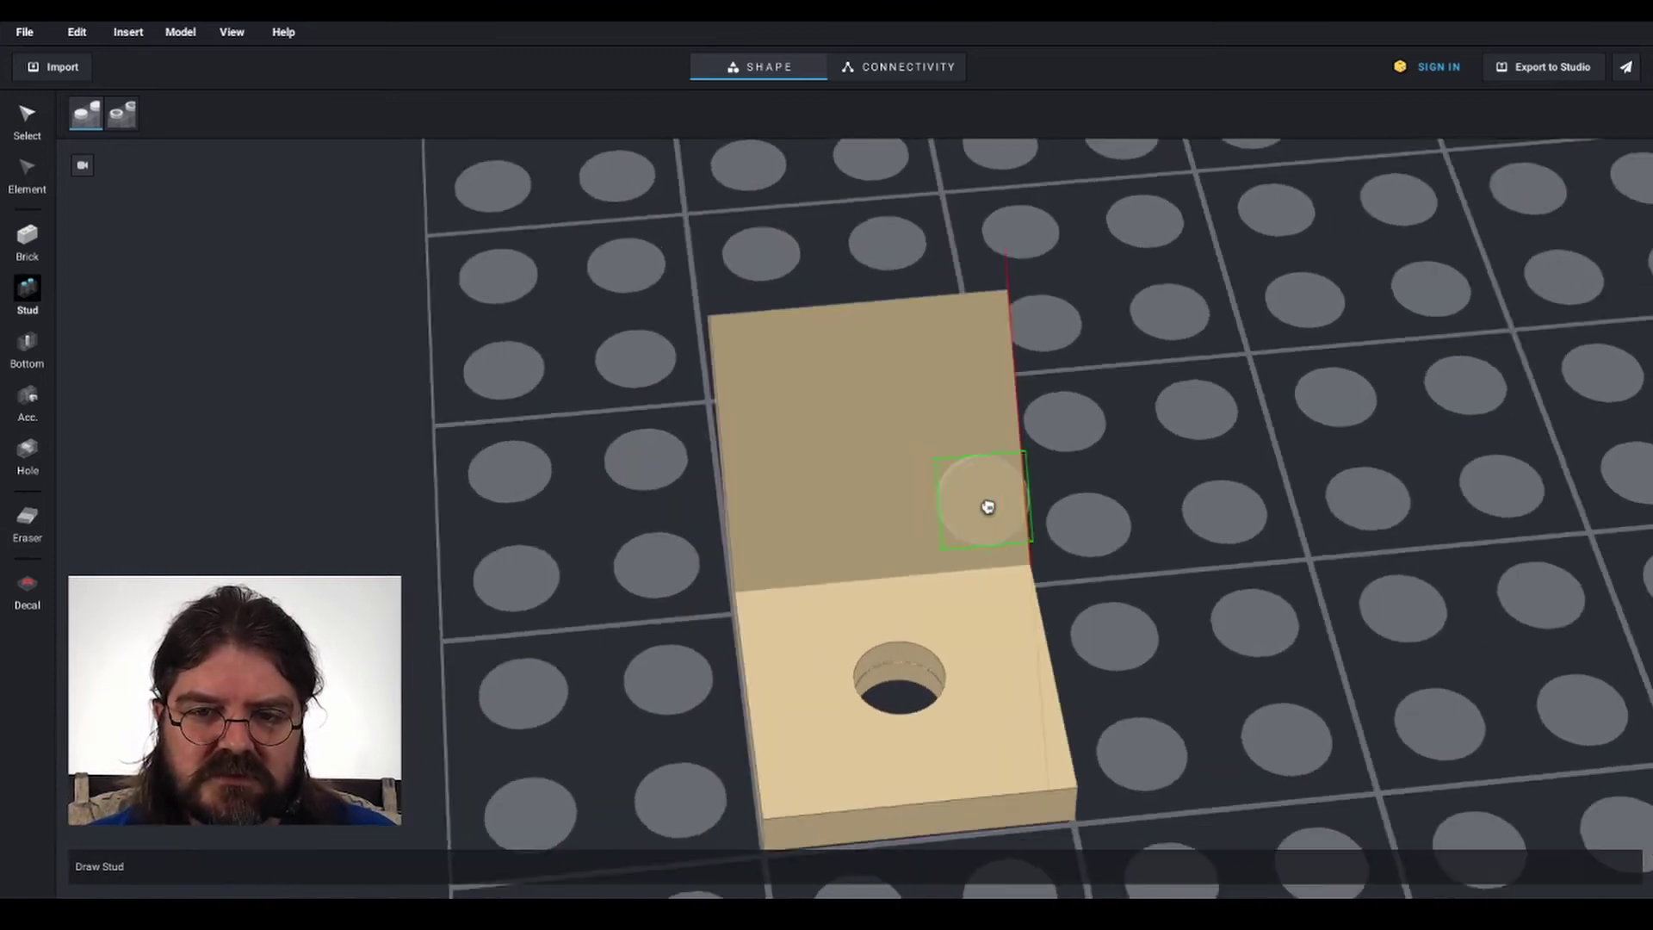
pyautogui.click(904, 464)
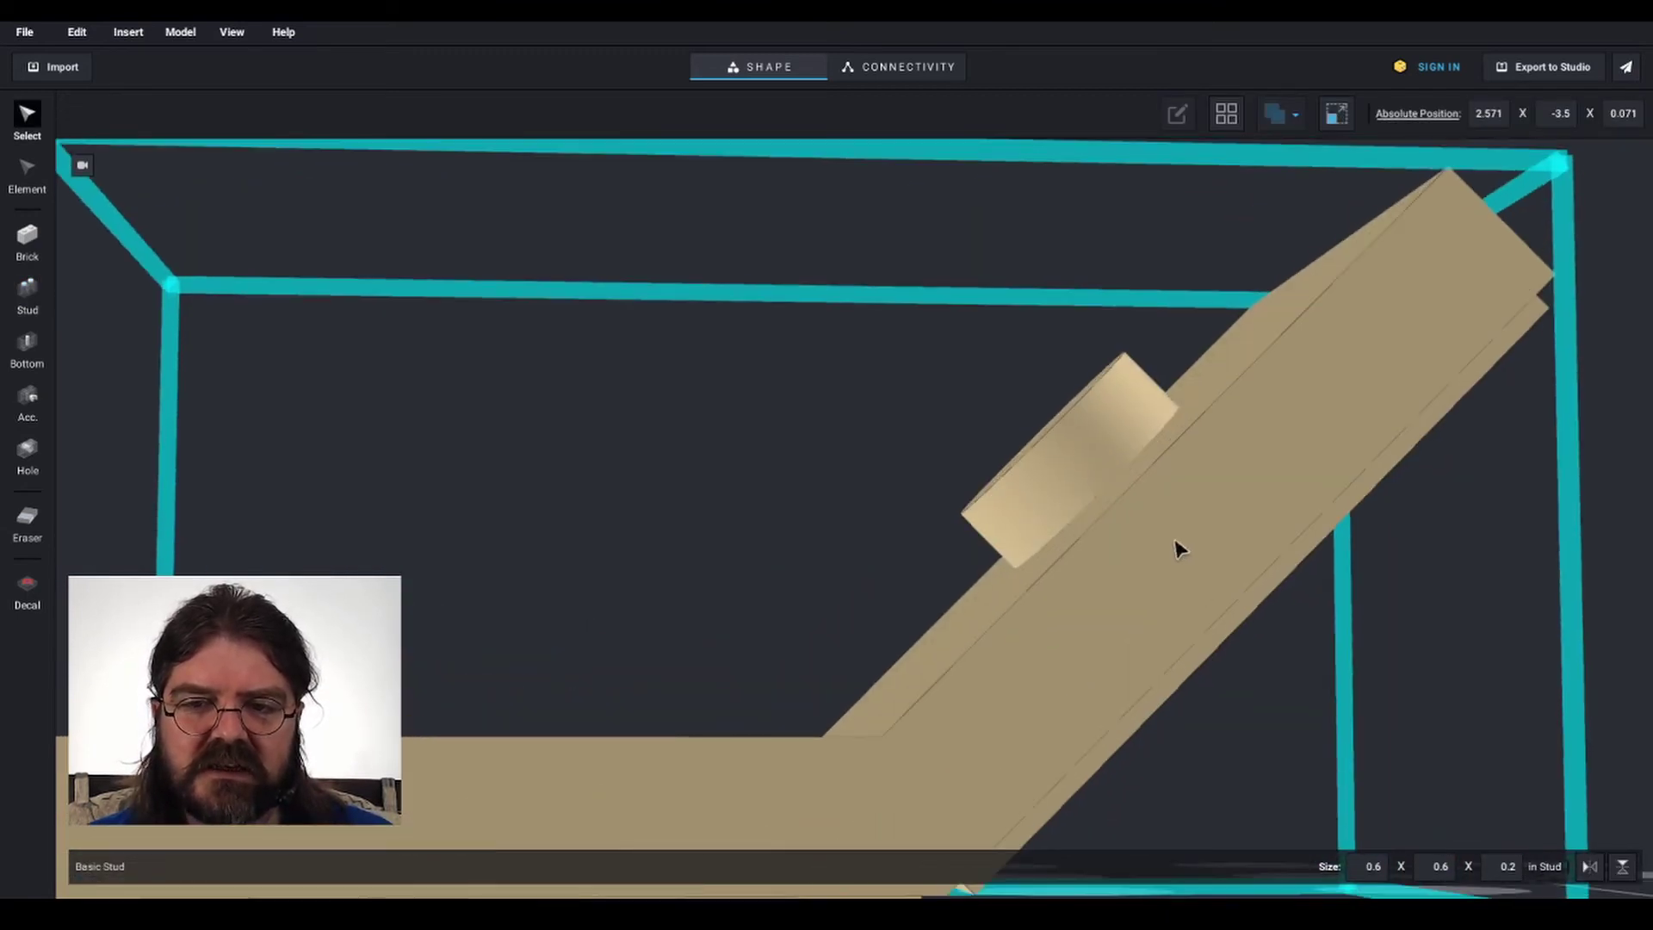
pyautogui.doubleClick(1002, 510)
pyautogui.moveTo(1066, 535); pyautogui.dragTo(1111, 510, button='right')
pyautogui.scroll(5, 1162, 569)
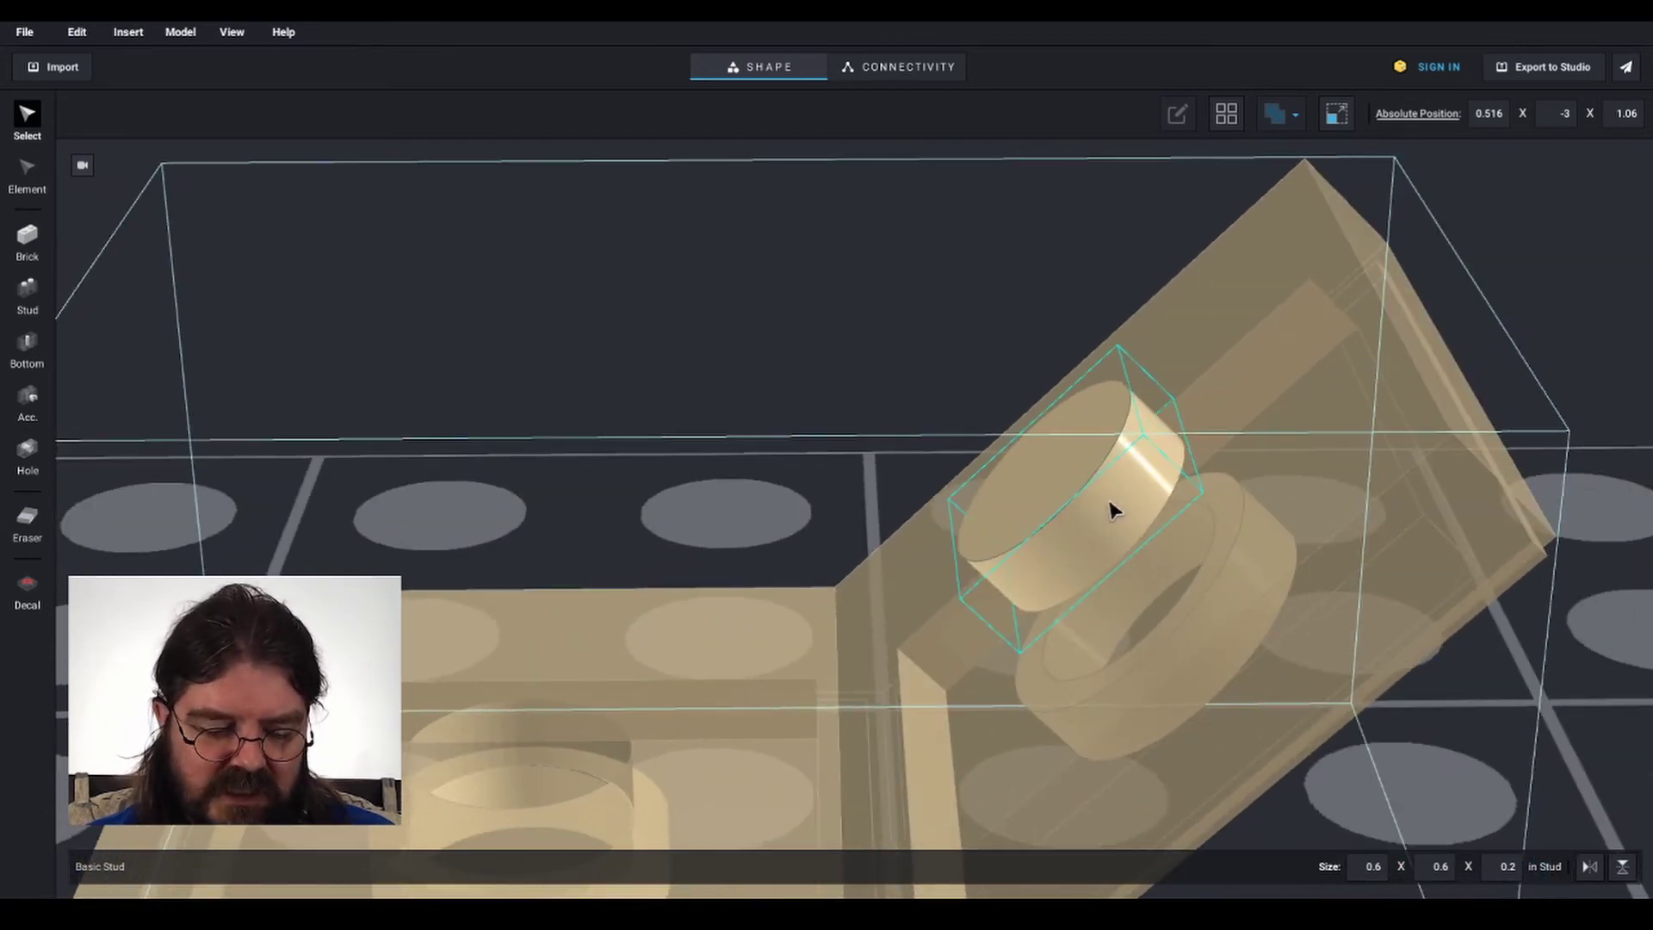
pyautogui.click(1111, 510)
pyautogui.moveTo(1110, 538); pyautogui.dragTo(1093, 513, button='right')
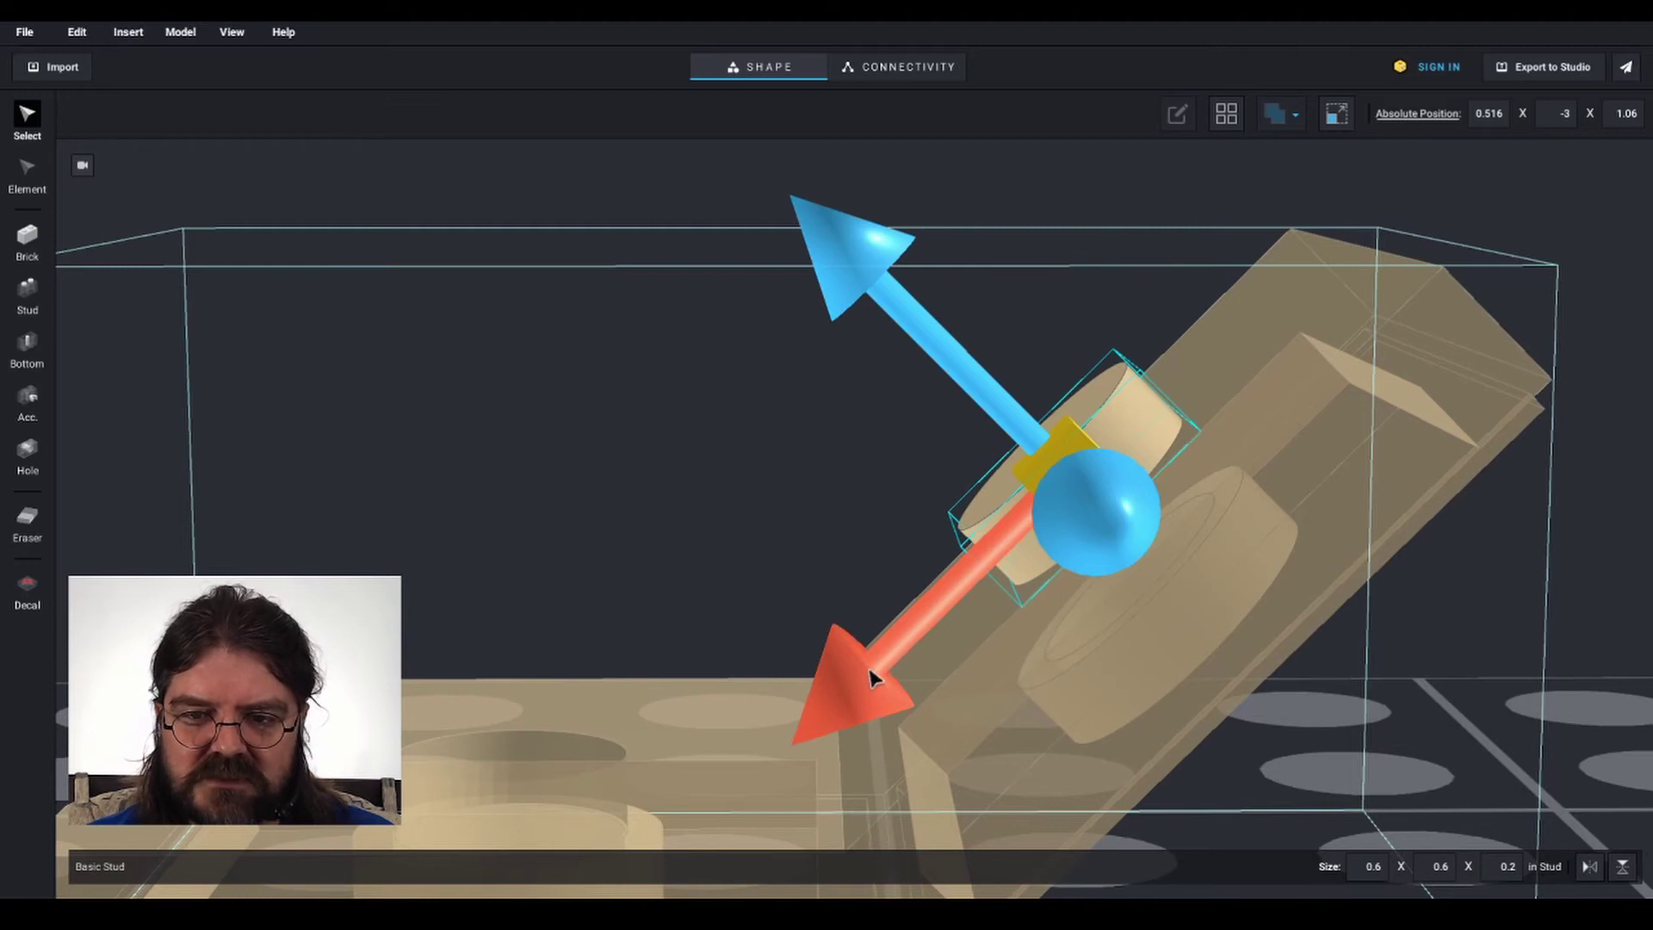
pyautogui.moveTo(872, 678)
pyautogui.mouseDown()
pyautogui.moveTo(861, 688)
pyautogui.moveTo(893, 678)
pyautogui.mouseUp()
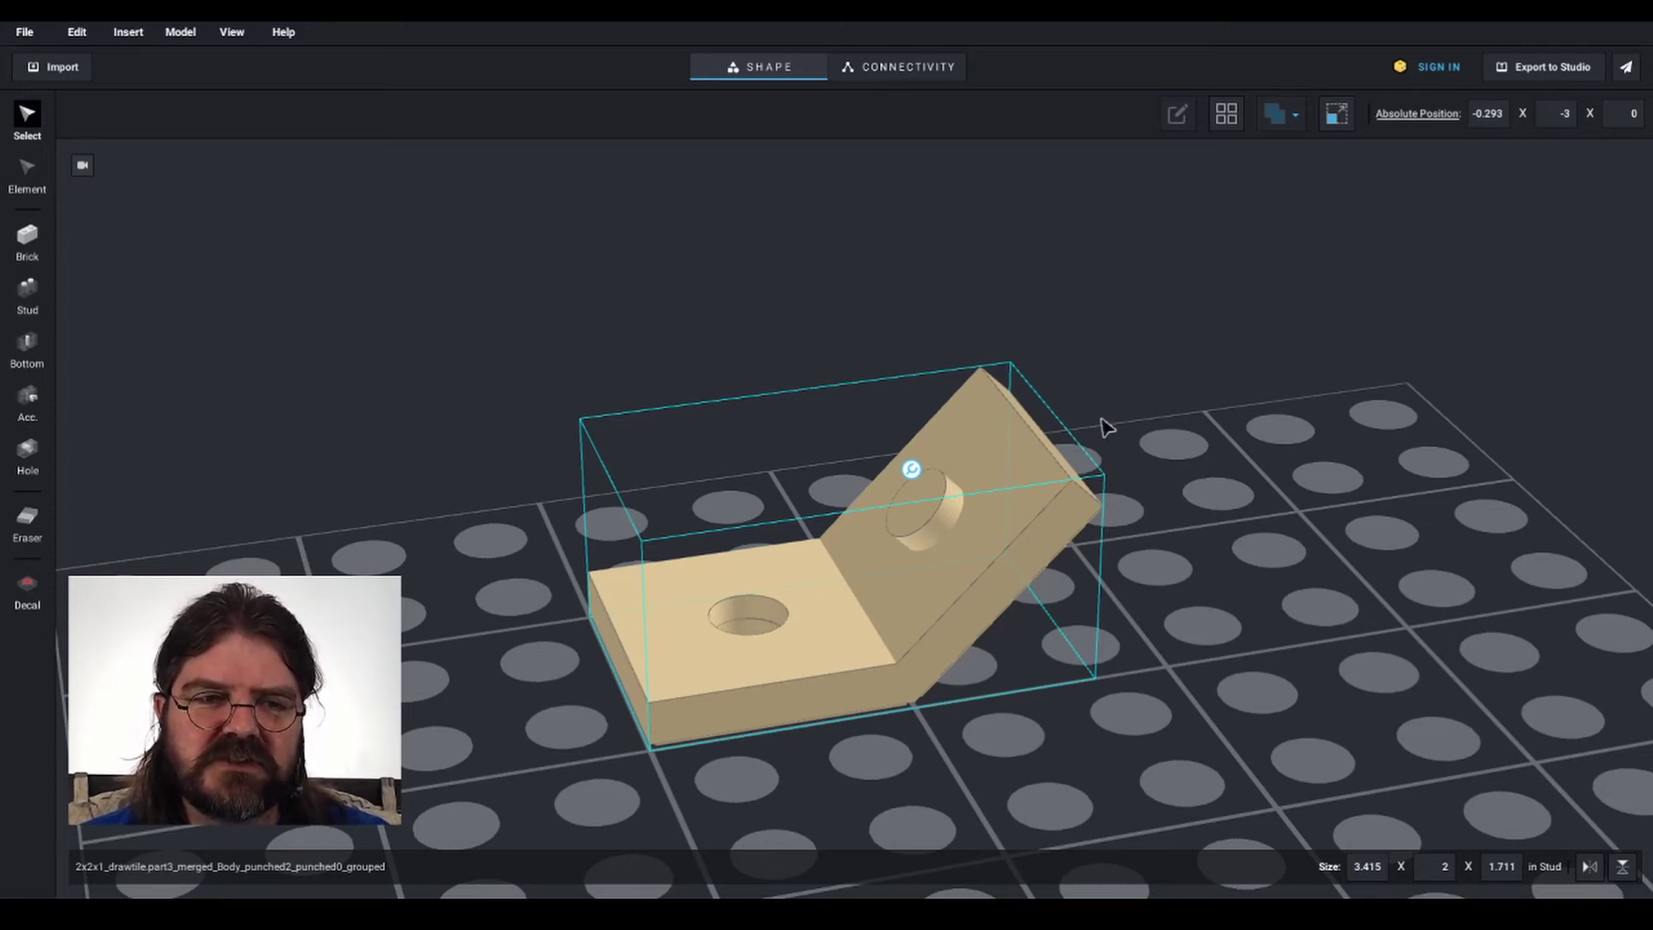
# Delete the finished angled part and import a cone with four studs and a curved horn as Studio parts
pyautogui.press('Delete')
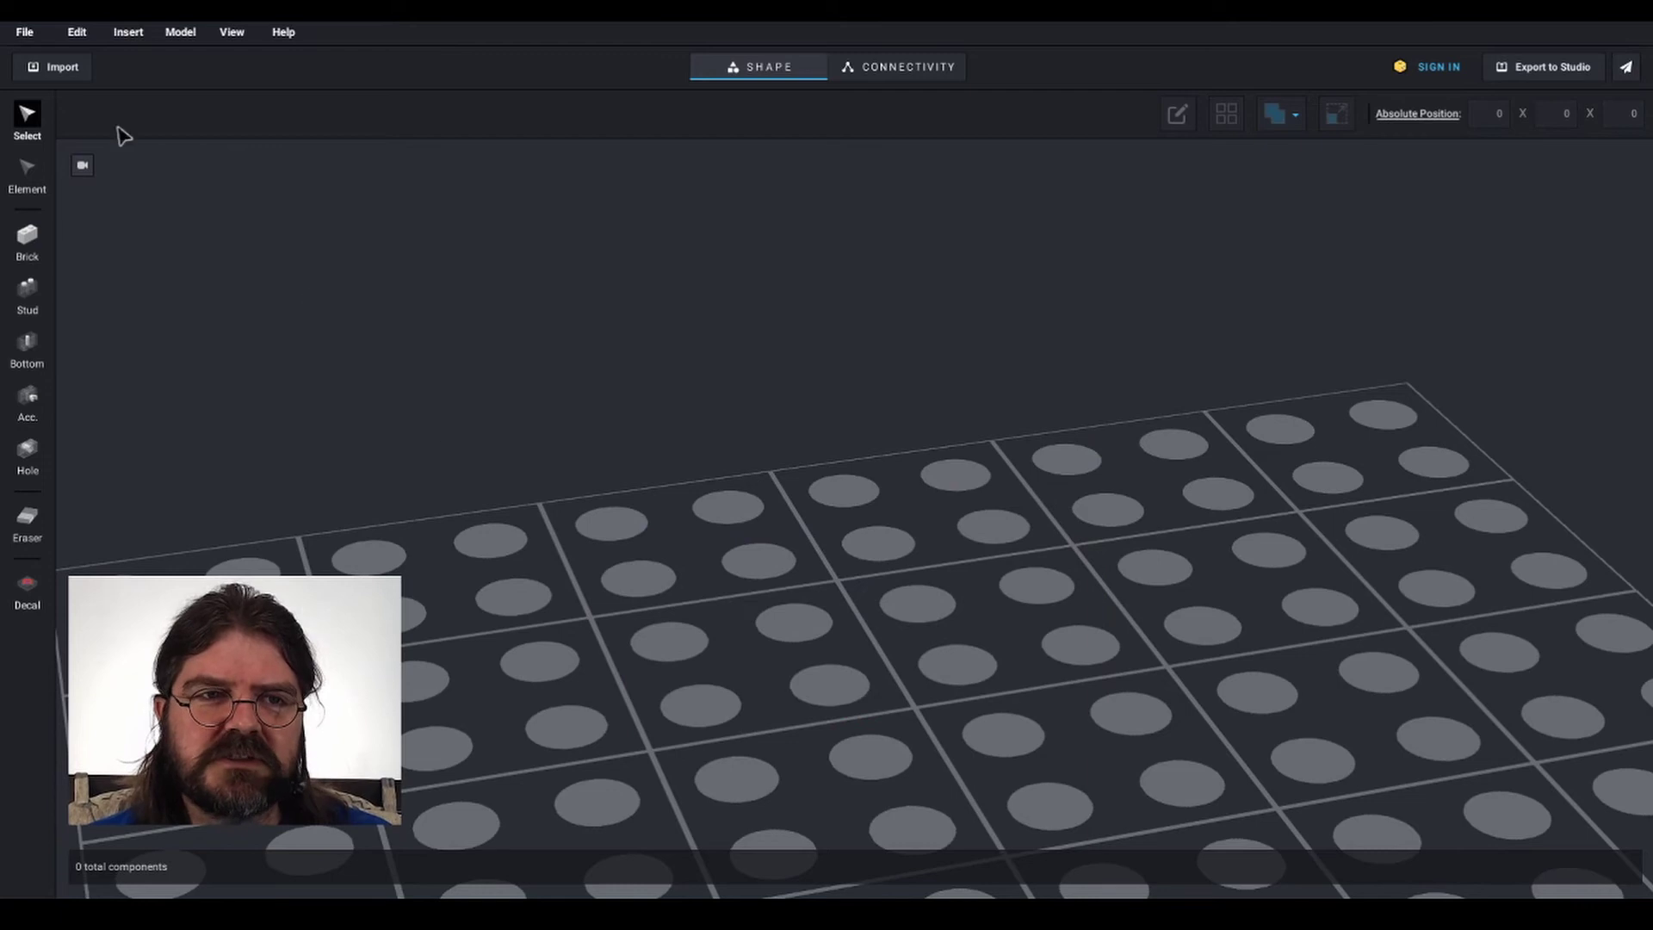
pyautogui.click(54, 67)
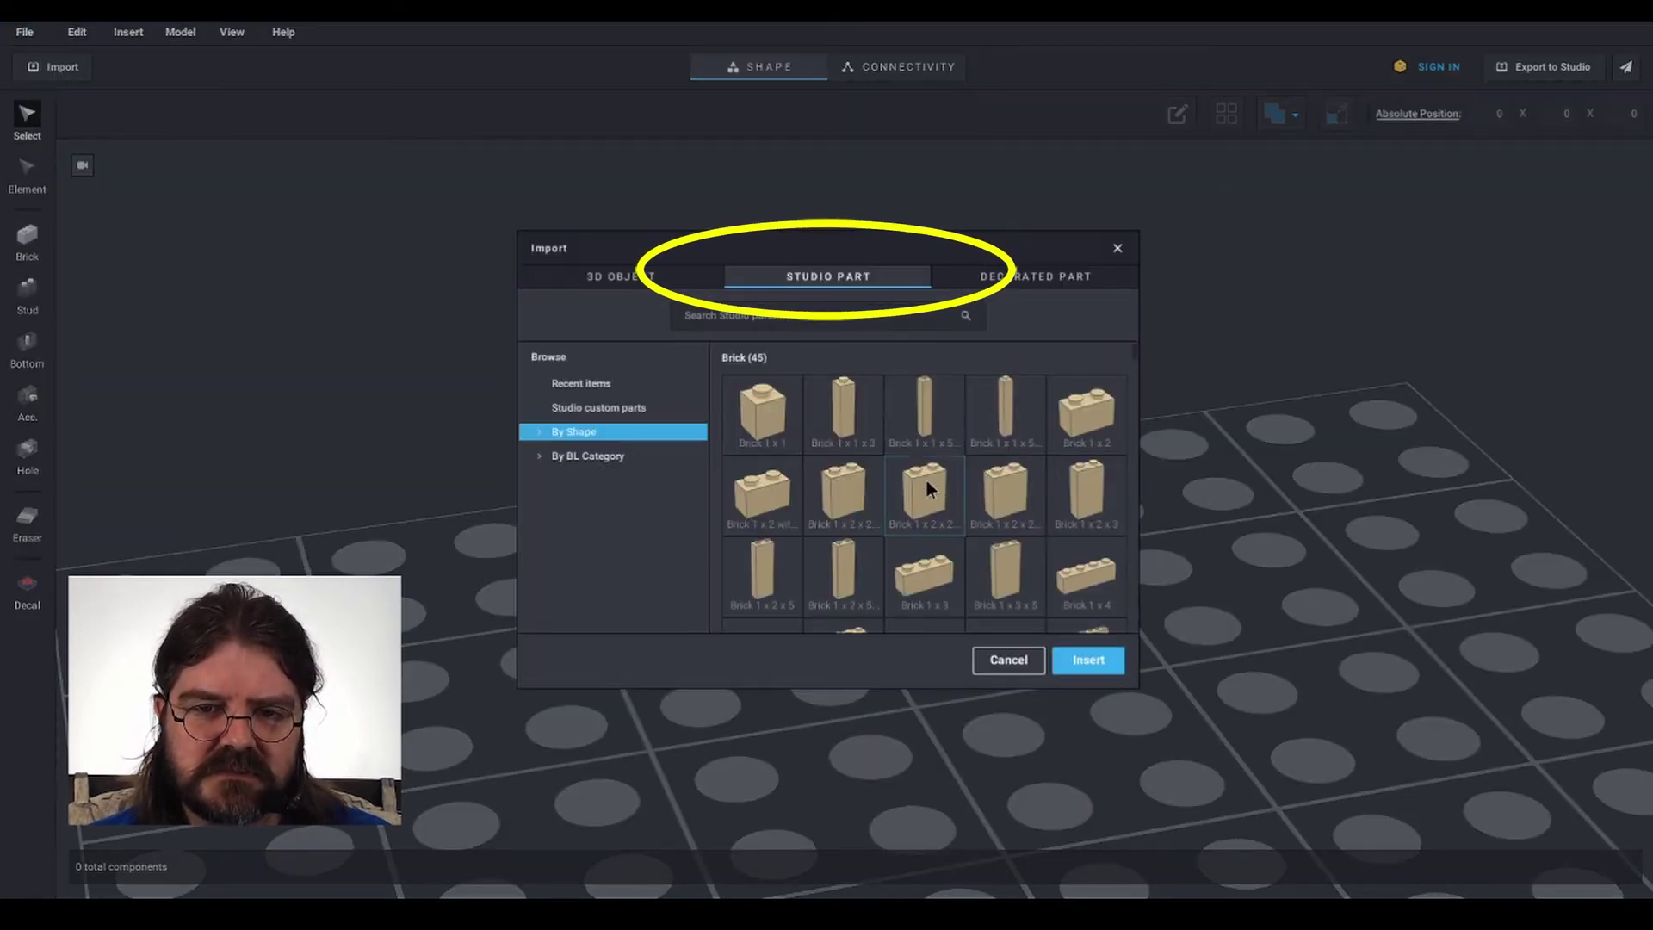
pyautogui.scroll(-3, 854, 425)
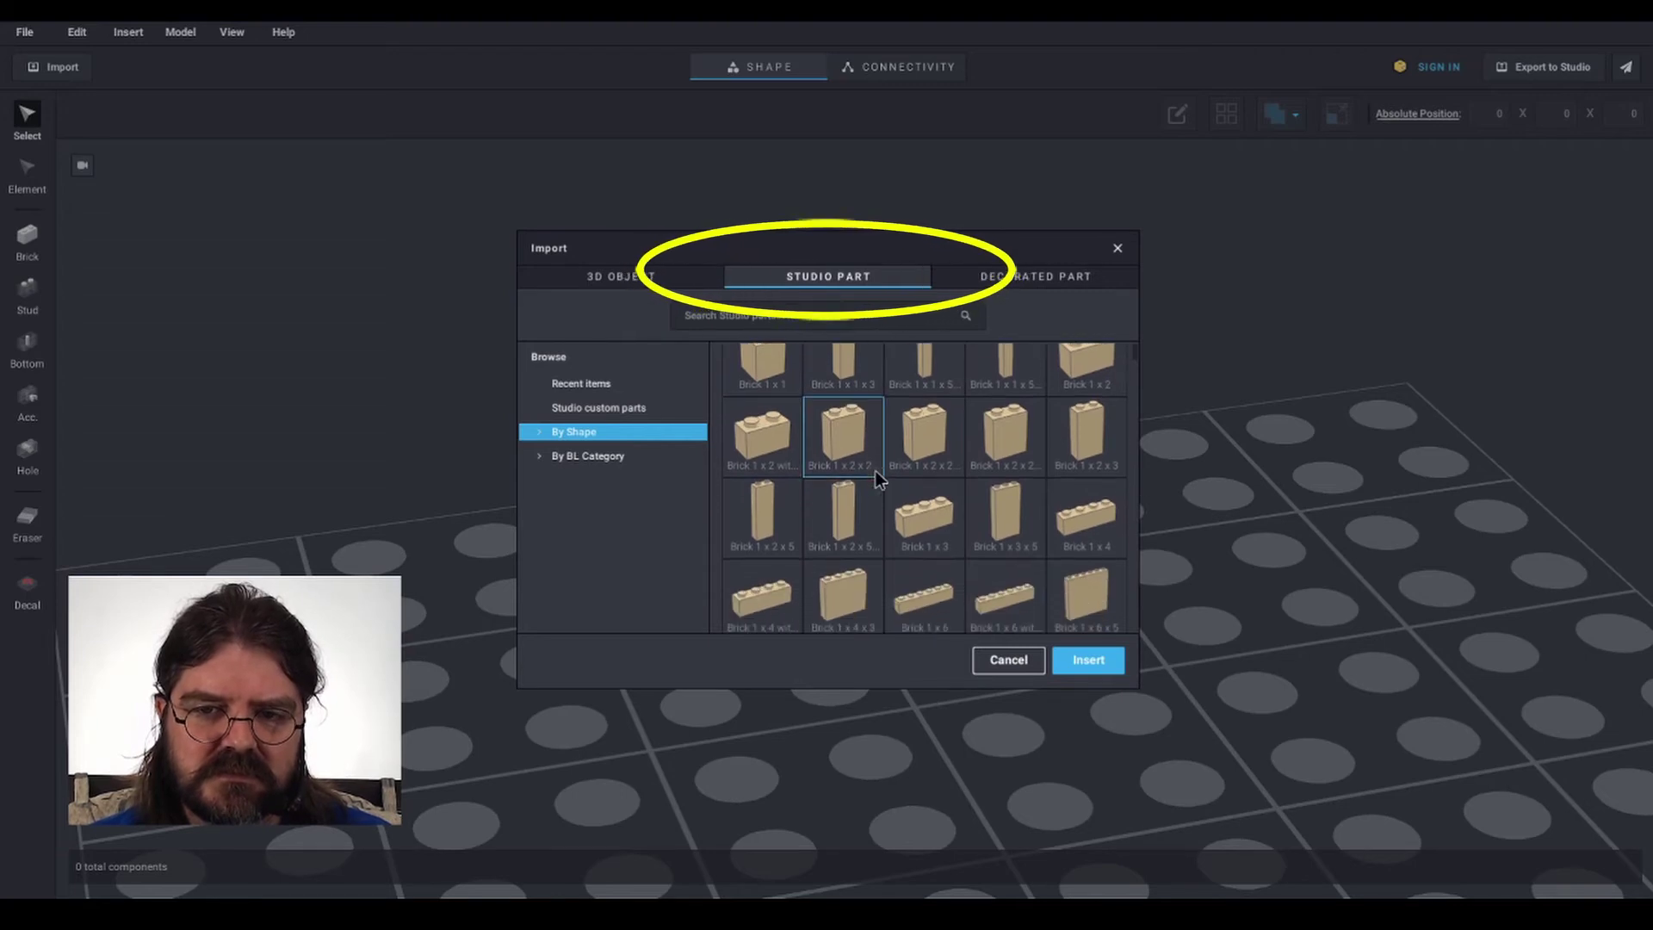
pyautogui.rightClick(1082, 592)
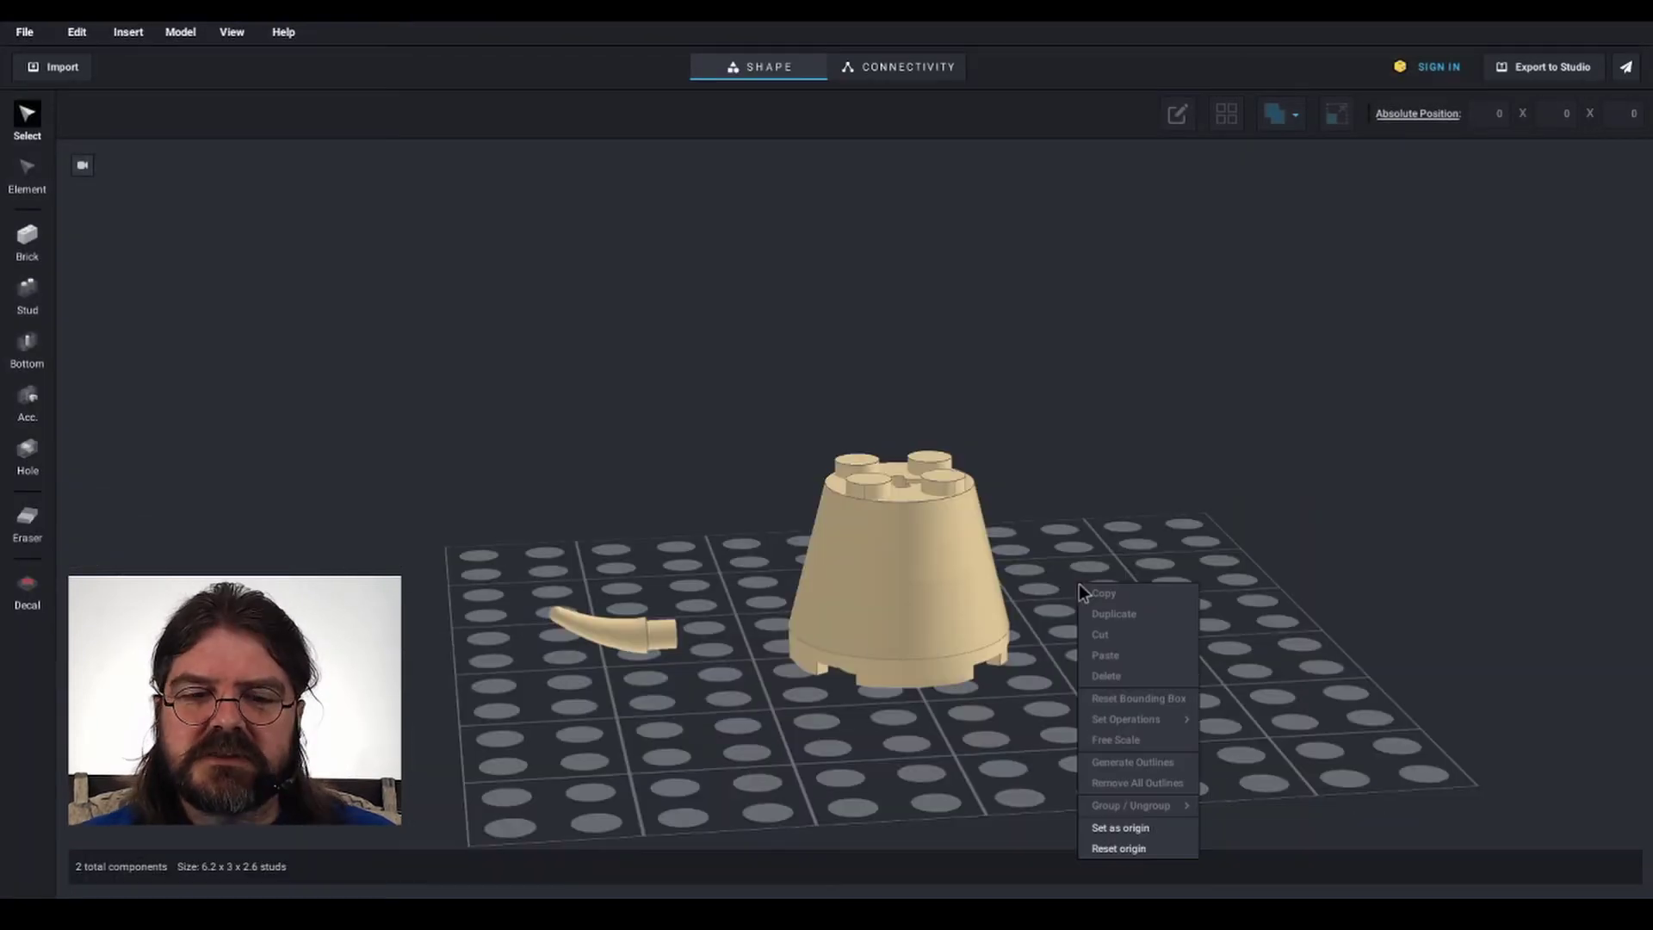
# Paste a copy of the small horn and place it against the side of the cone
pyautogui.click(1078, 468)
pyautogui.scroll(3, 1060, 485)
pyautogui.moveTo(1071, 508); pyautogui.dragTo(1066, 508, button='right')
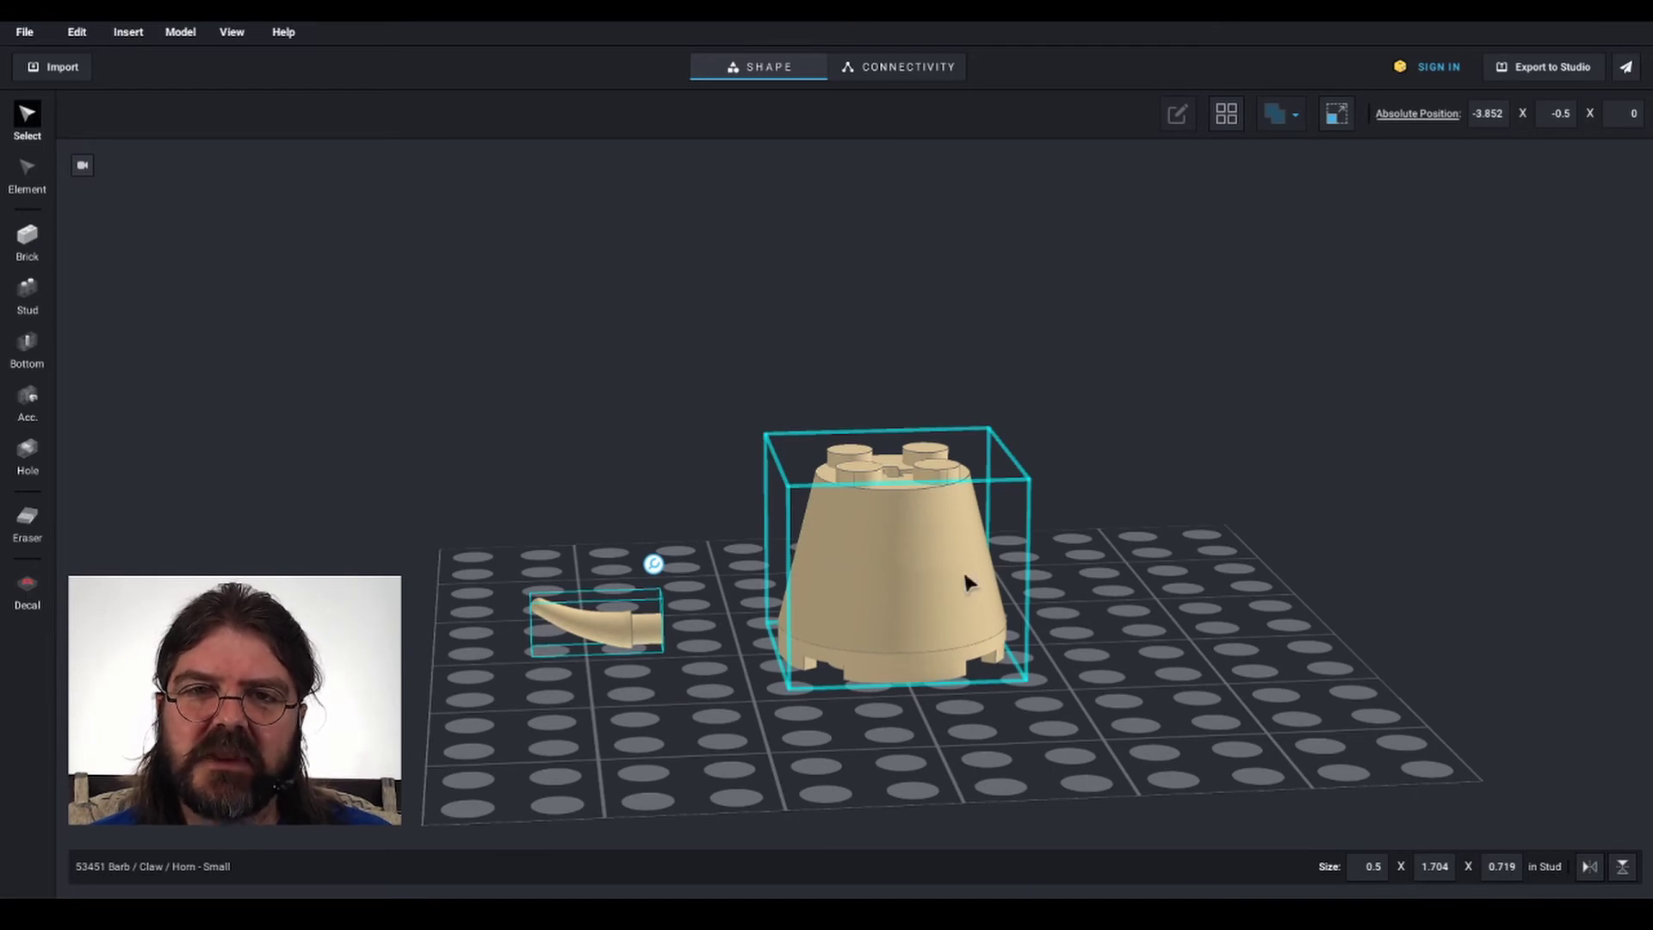
pyautogui.scroll(3, 1067, 541)
pyautogui.scroll(-2, 1086, 541)
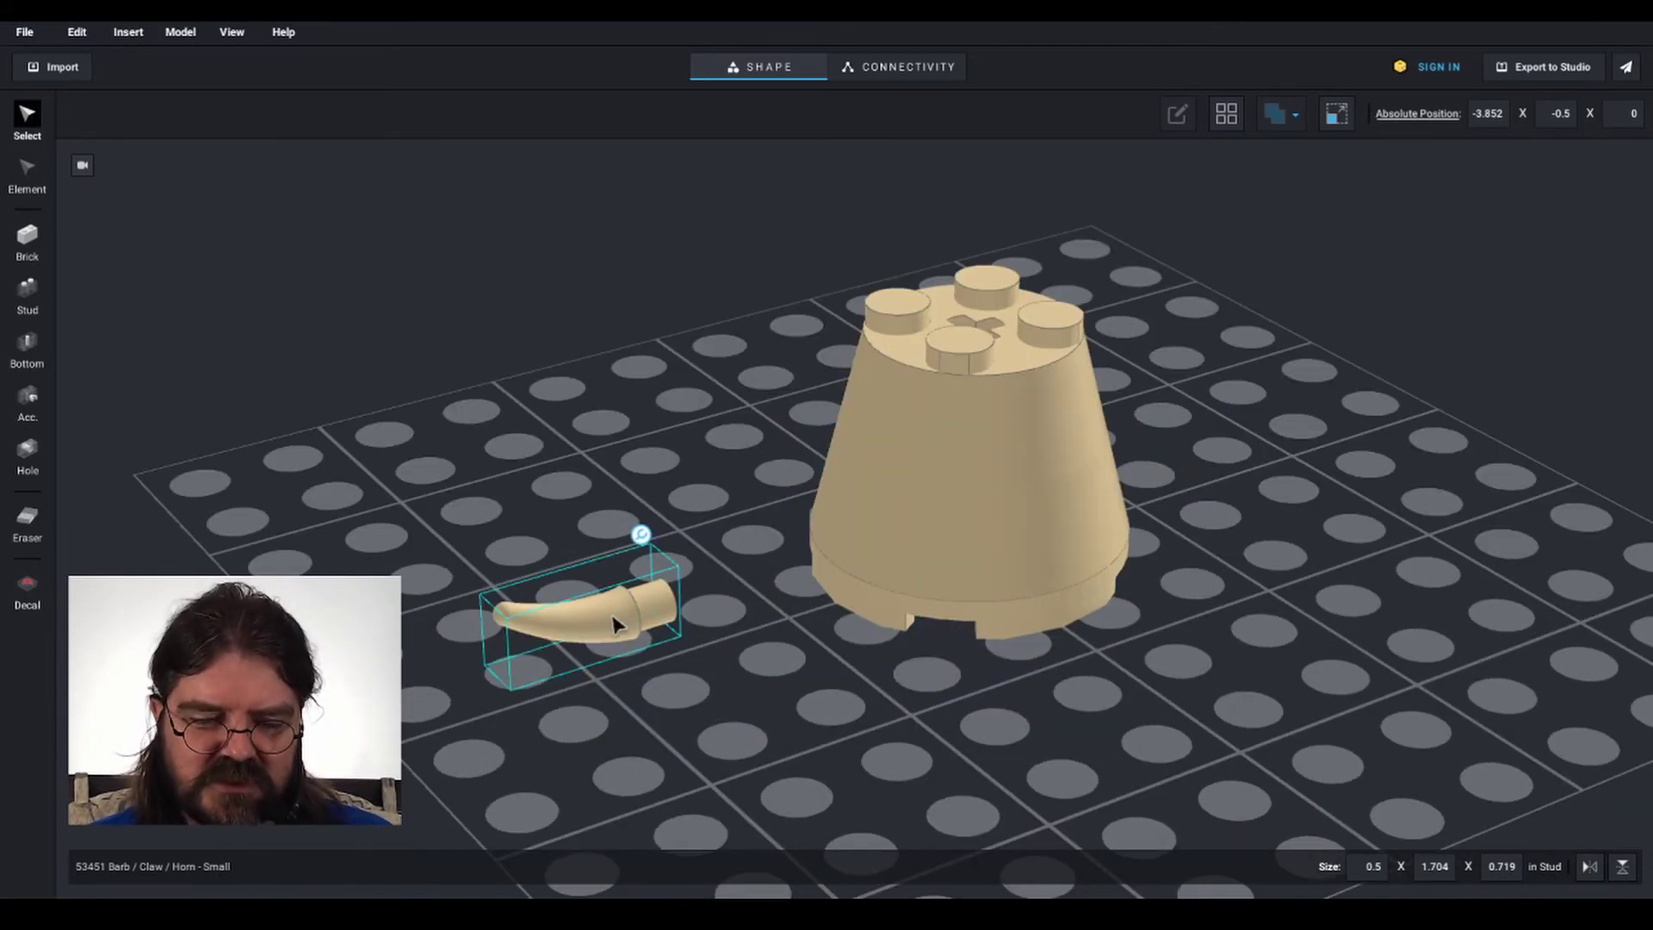
pyautogui.hotkey('ctrl', 'v')
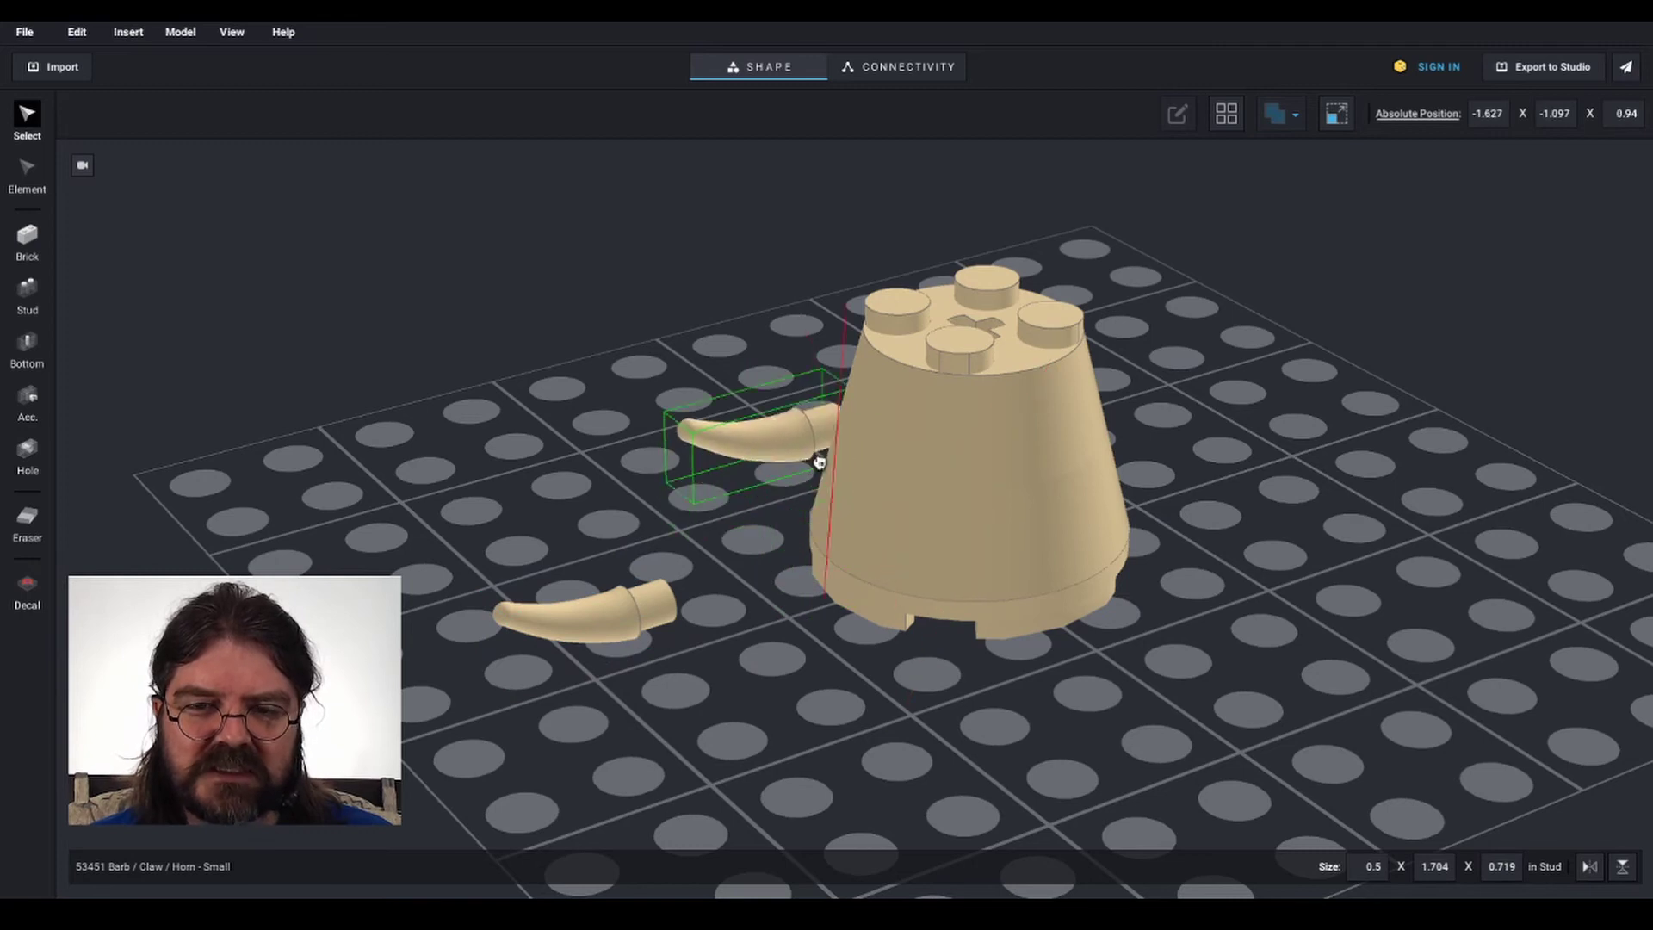
pyautogui.click(869, 489)
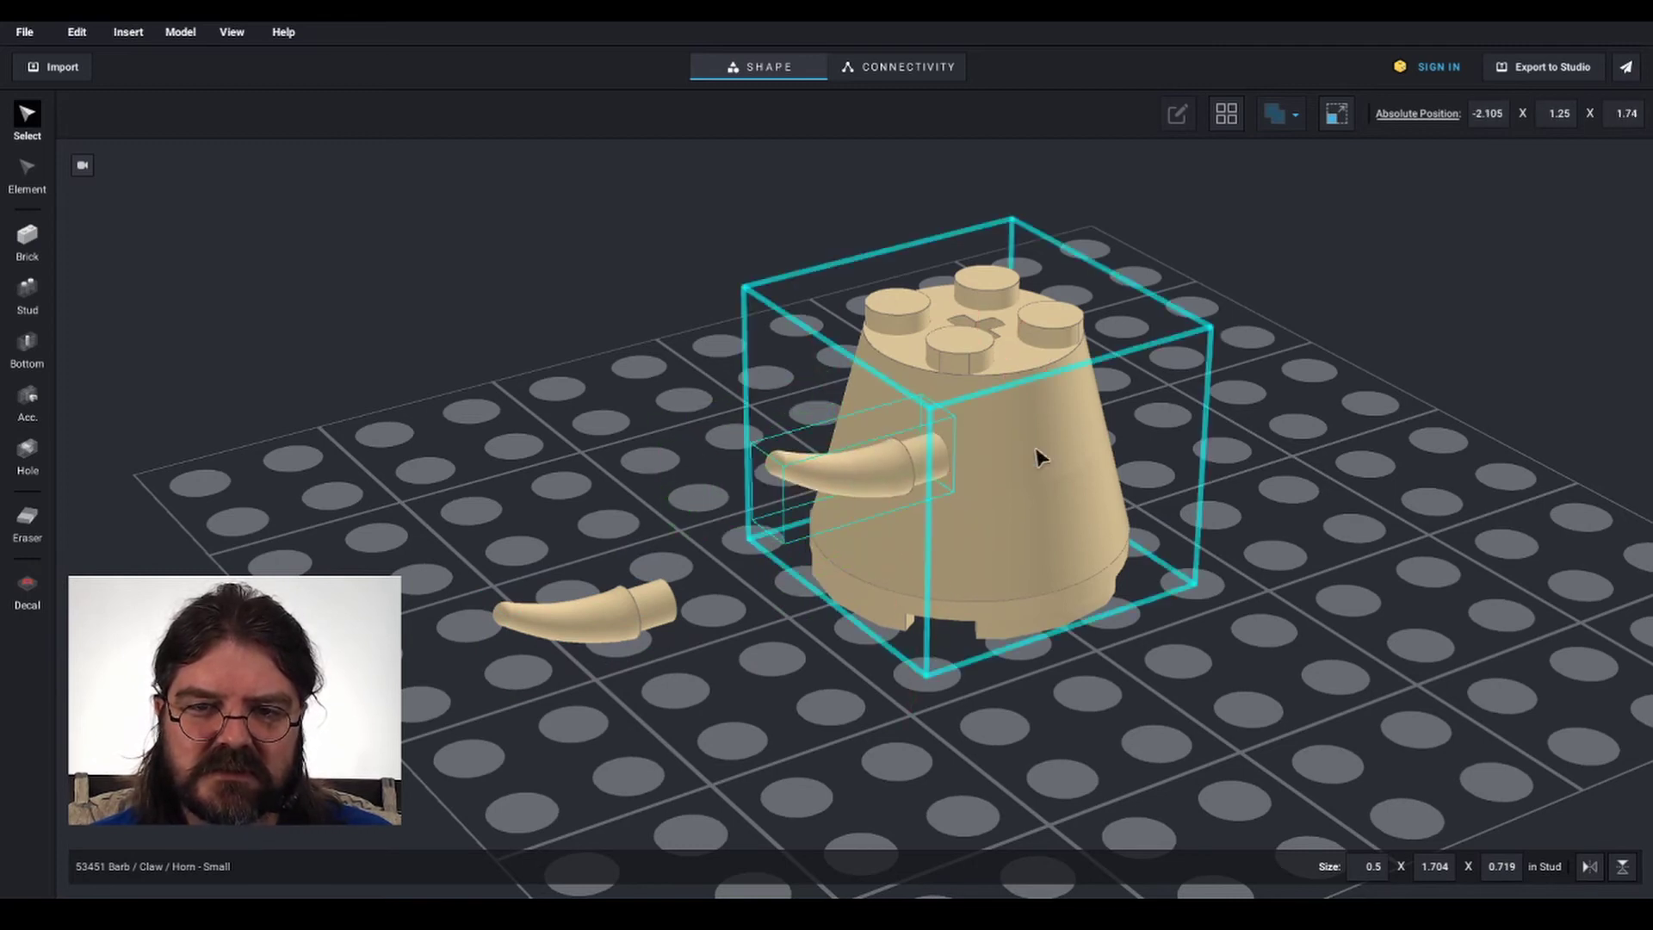
# Slide the copied horn sideways until it sits about on the cone's centre line, at a Y position near -0.025
pyautogui.moveTo(1040, 450); pyautogui.dragTo(1085, 433, button='right')
pyautogui.scroll(3, 1111, 423)
pyautogui.moveTo(1274, 438); pyautogui.dragTo(1109, 459, button='middle')
pyautogui.moveTo(1109, 459); pyautogui.dragTo(1079, 472, button='right')
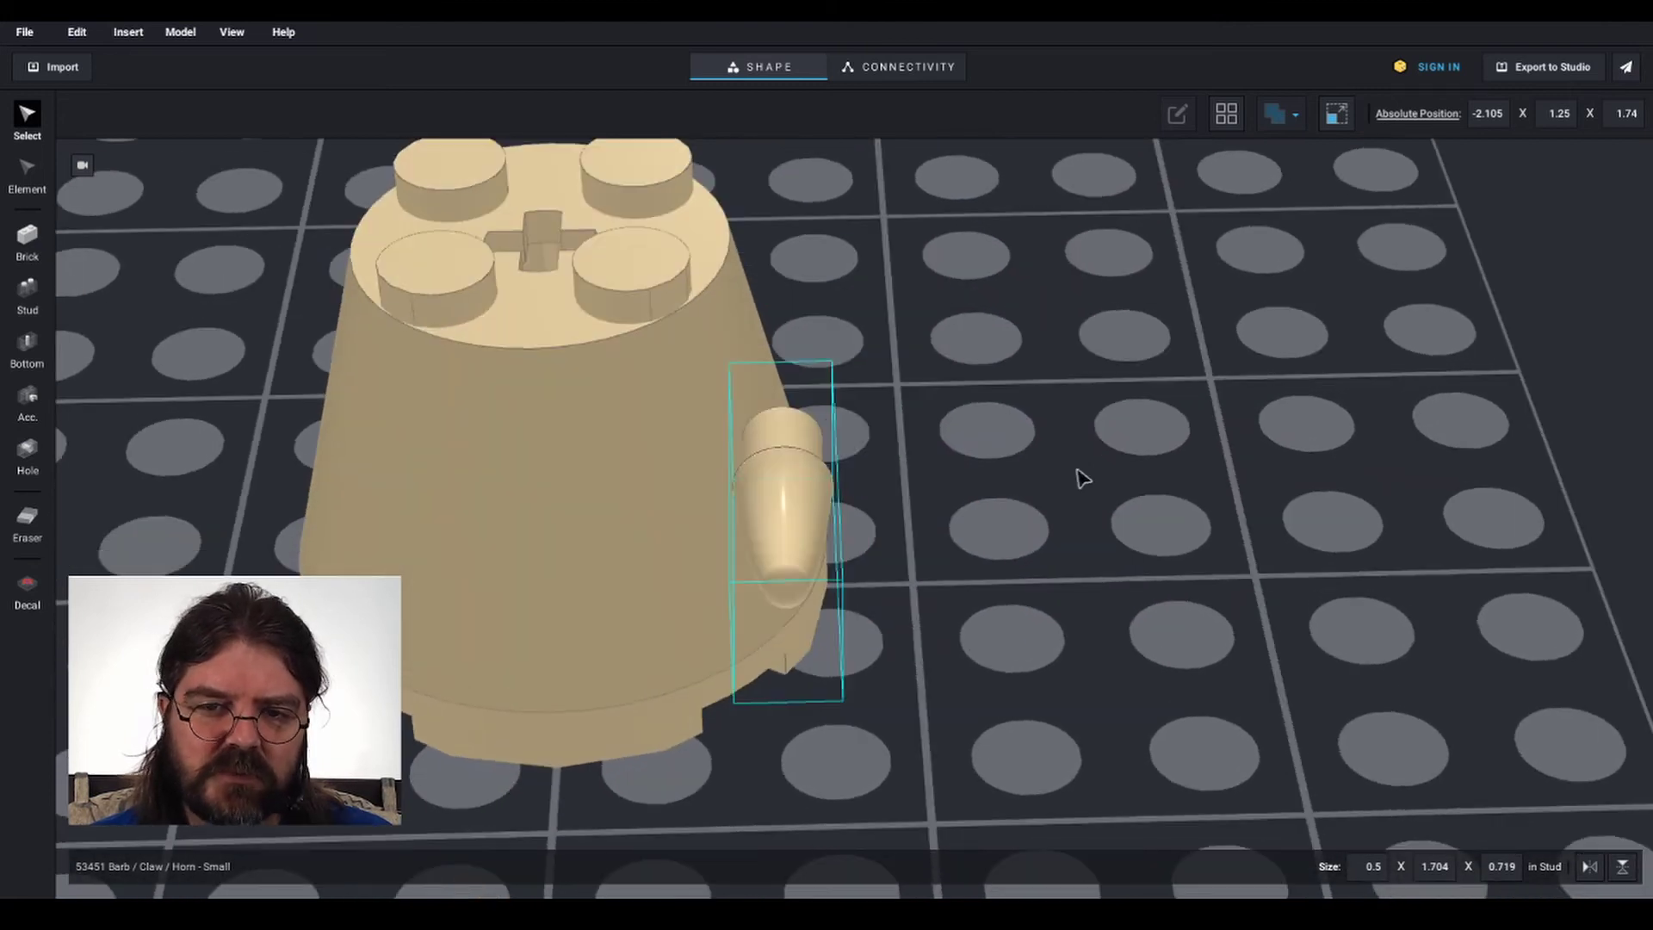
pyautogui.moveTo(1022, 453); pyautogui.dragTo(1030, 451, button='middle')
pyautogui.moveTo(790, 518); pyautogui.dragTo(816, 518)
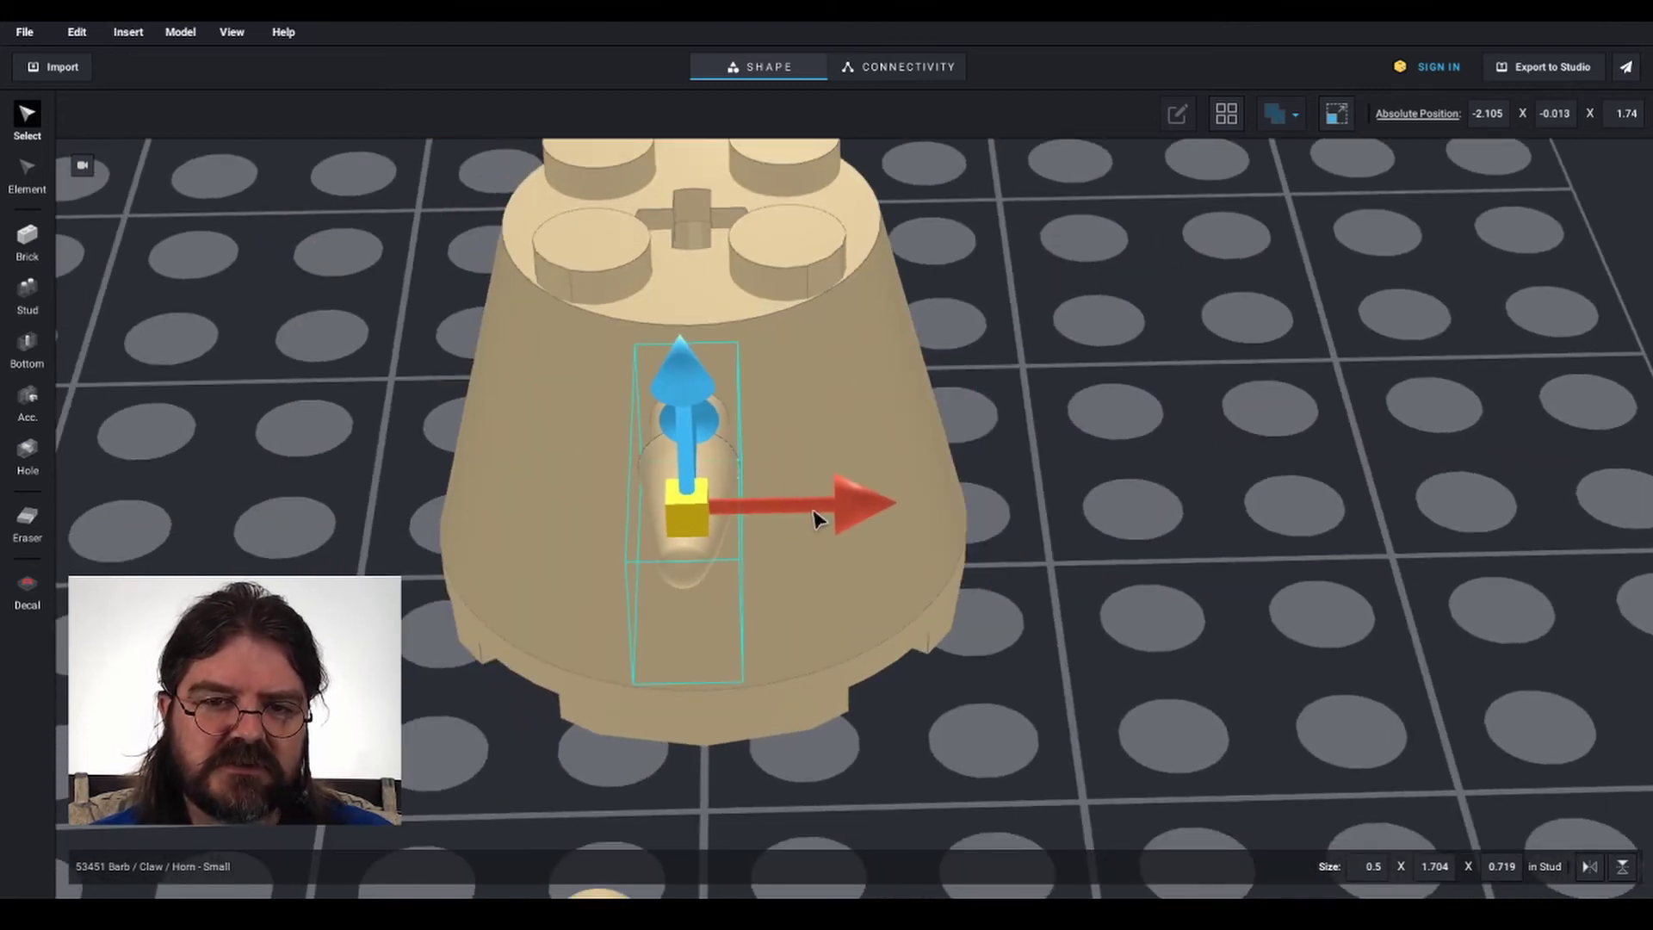
# Lower the copied horn to a height of about 1.153 and push its base into the cone, at an X position near -1.755
pyautogui.moveTo(1283, 575); pyautogui.dragTo(946, 437, button='right')
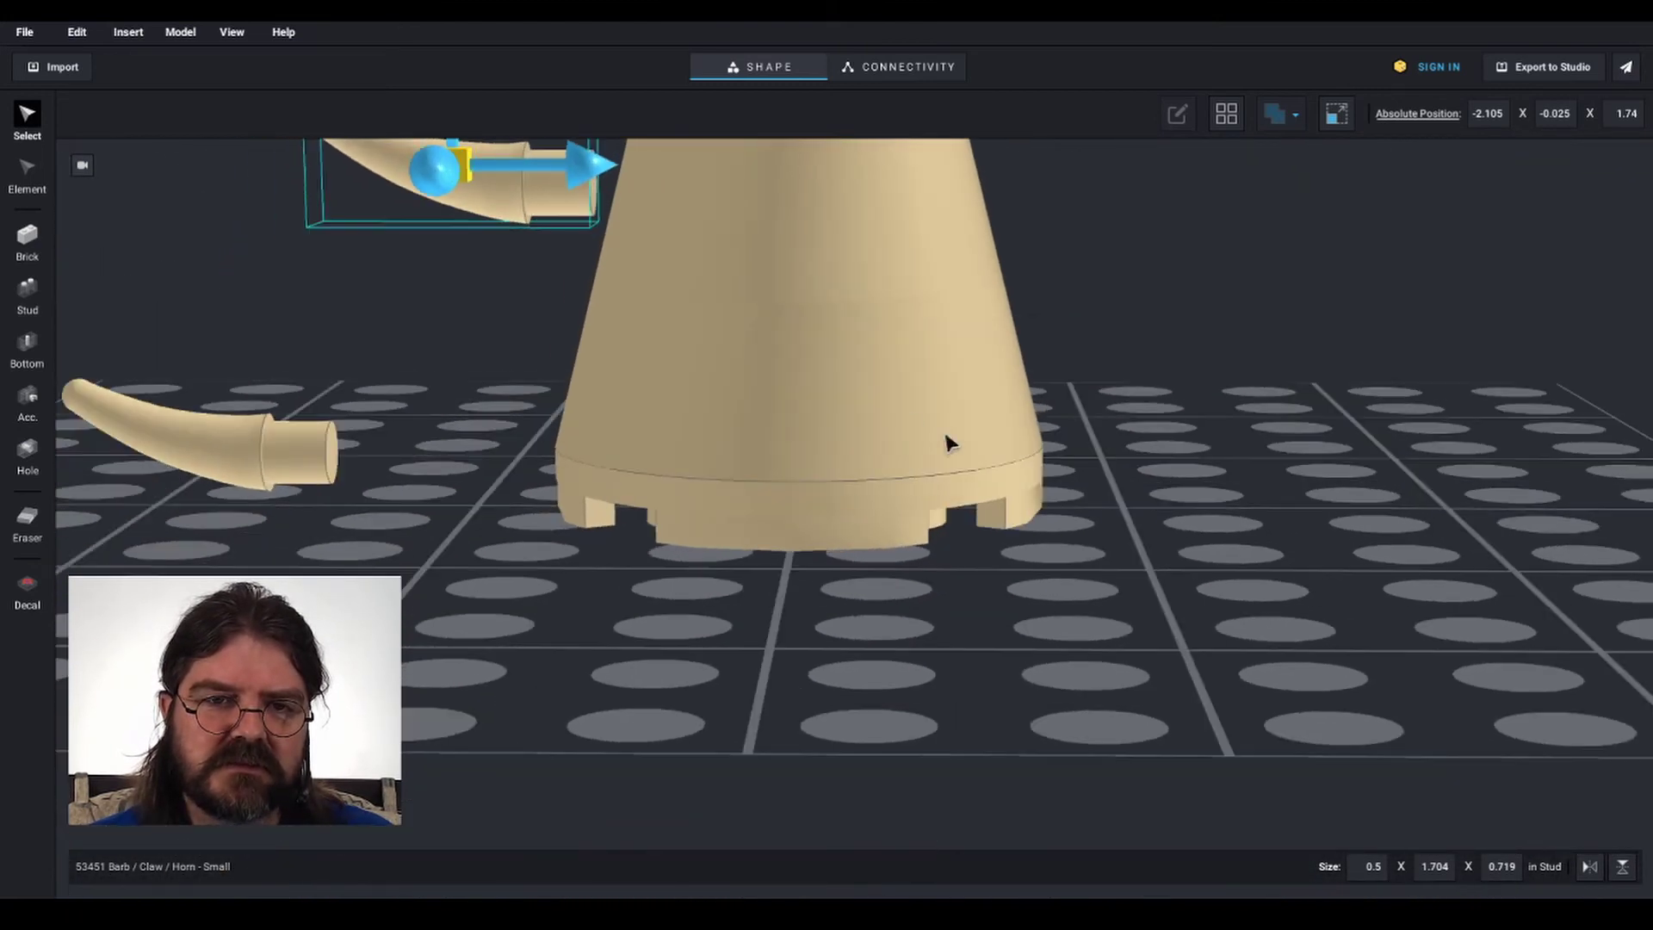
pyautogui.moveTo(946, 436); pyautogui.dragTo(1048, 570, button='middle')
pyautogui.moveTo(751, 366); pyautogui.dragTo(759, 475)
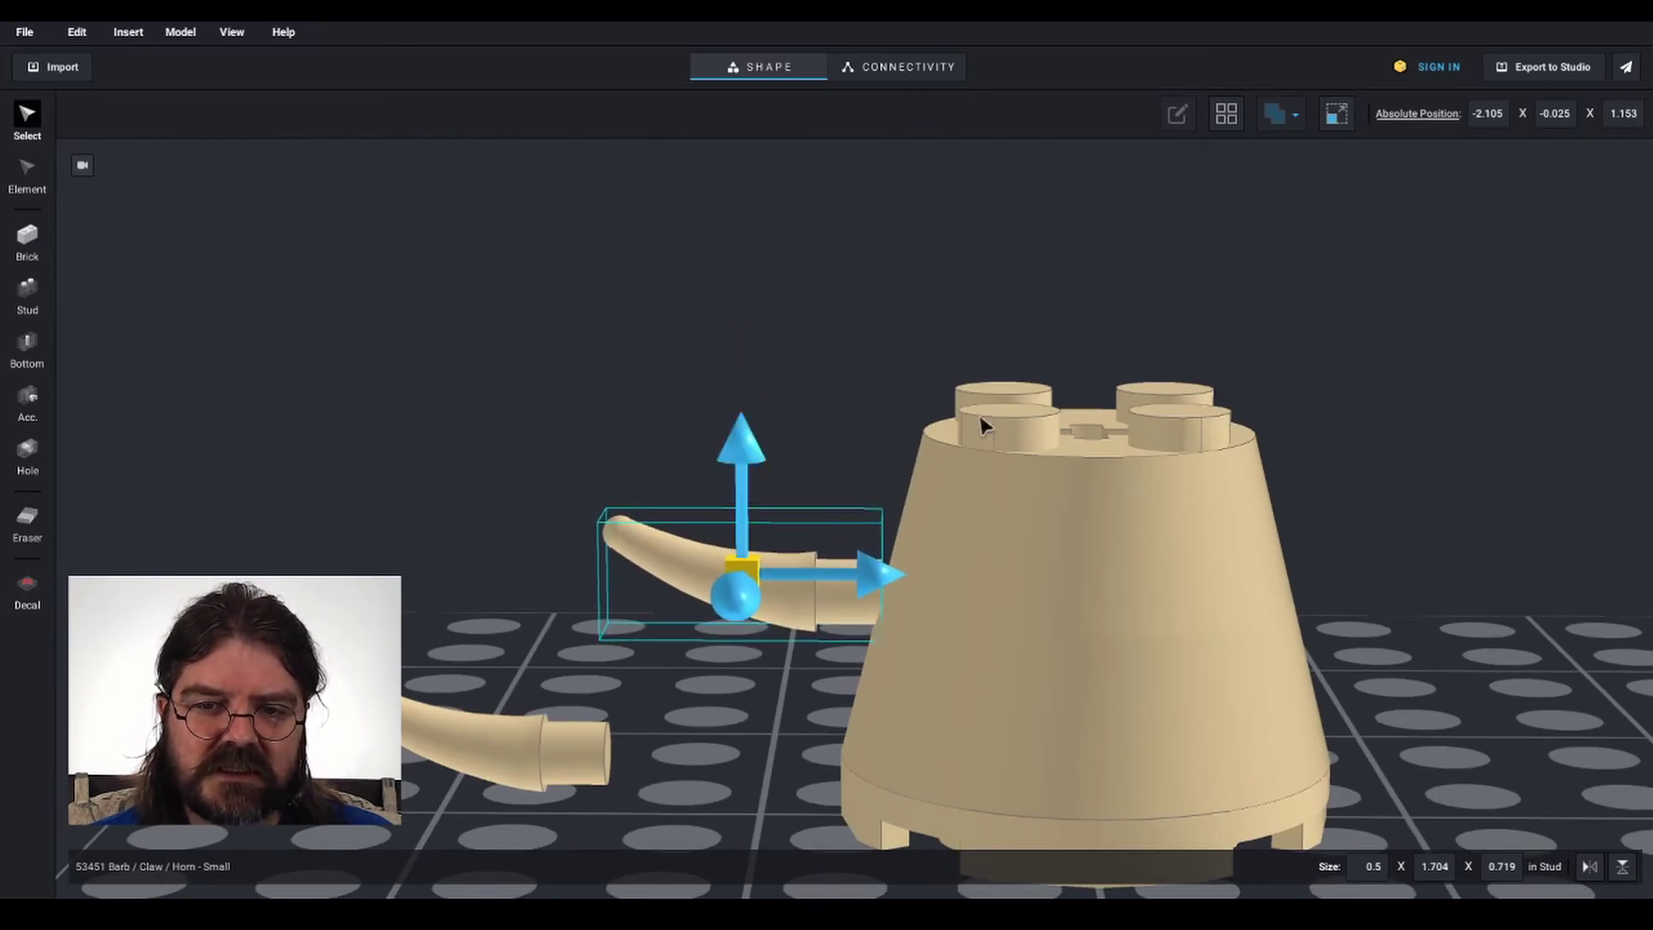
pyautogui.moveTo(978, 386); pyautogui.dragTo(870, 551, button='right')
pyautogui.moveTo(858, 545); pyautogui.dragTo(914, 545)
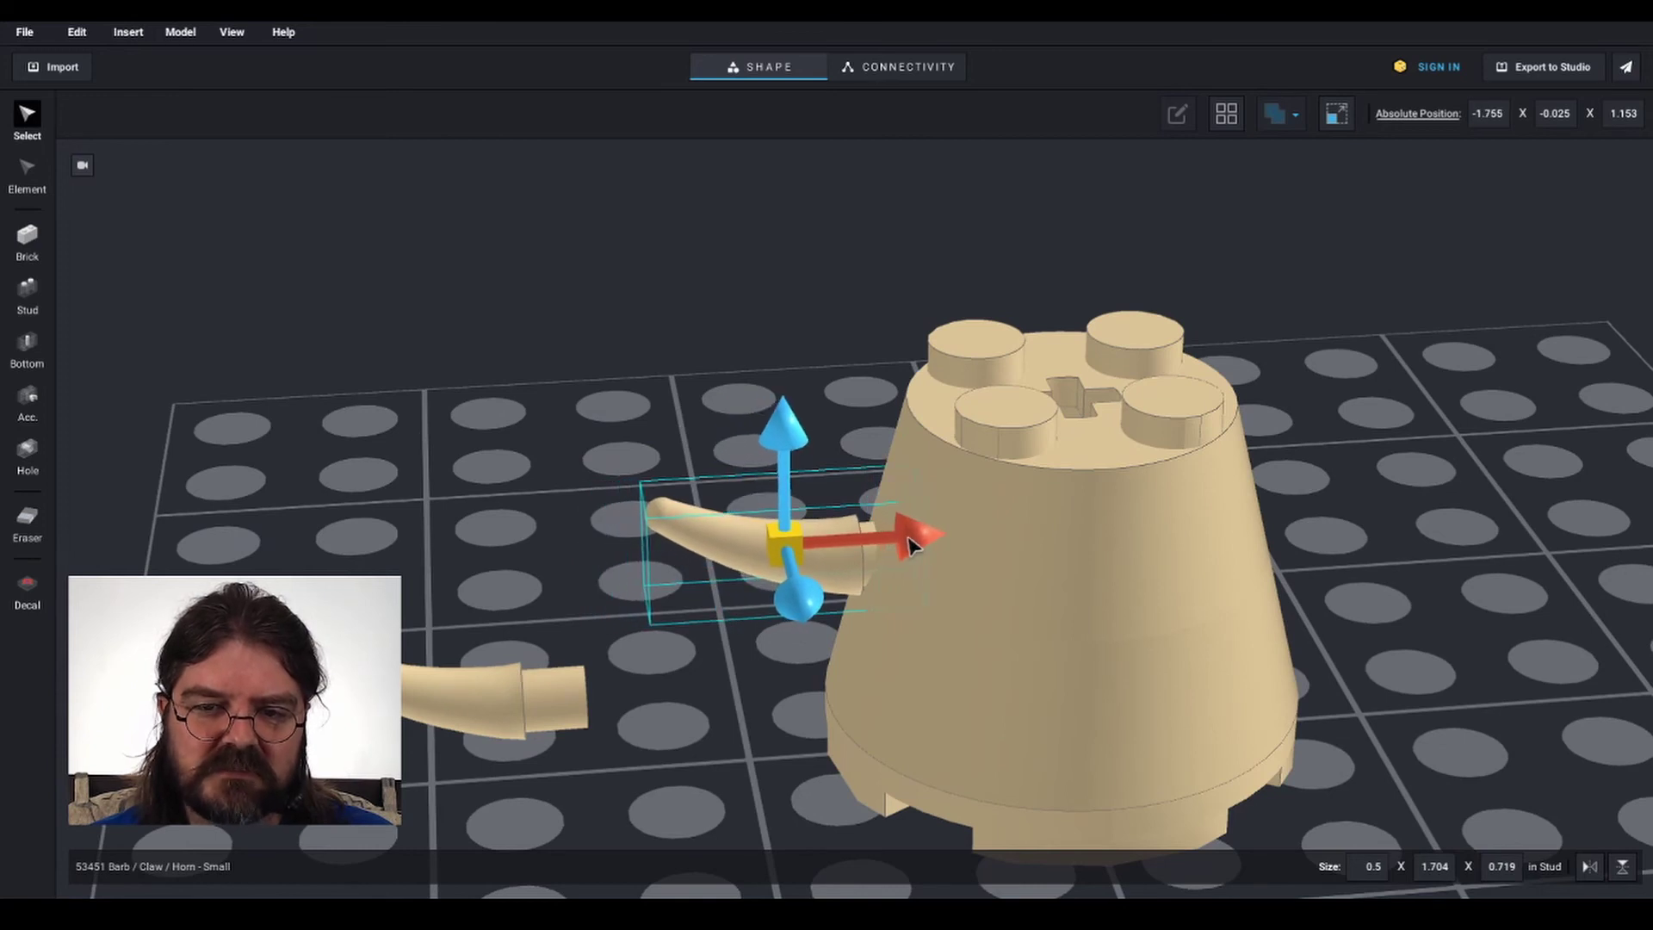
# Tilt the embedded horn upward and fine-tune its fit in the cone wall at about X -1.747 and height 1.139
pyautogui.moveTo(1039, 610); pyautogui.dragTo(1036, 588, button='right')
pyautogui.moveTo(1055, 470); pyautogui.dragTo(1008, 512, button='right')
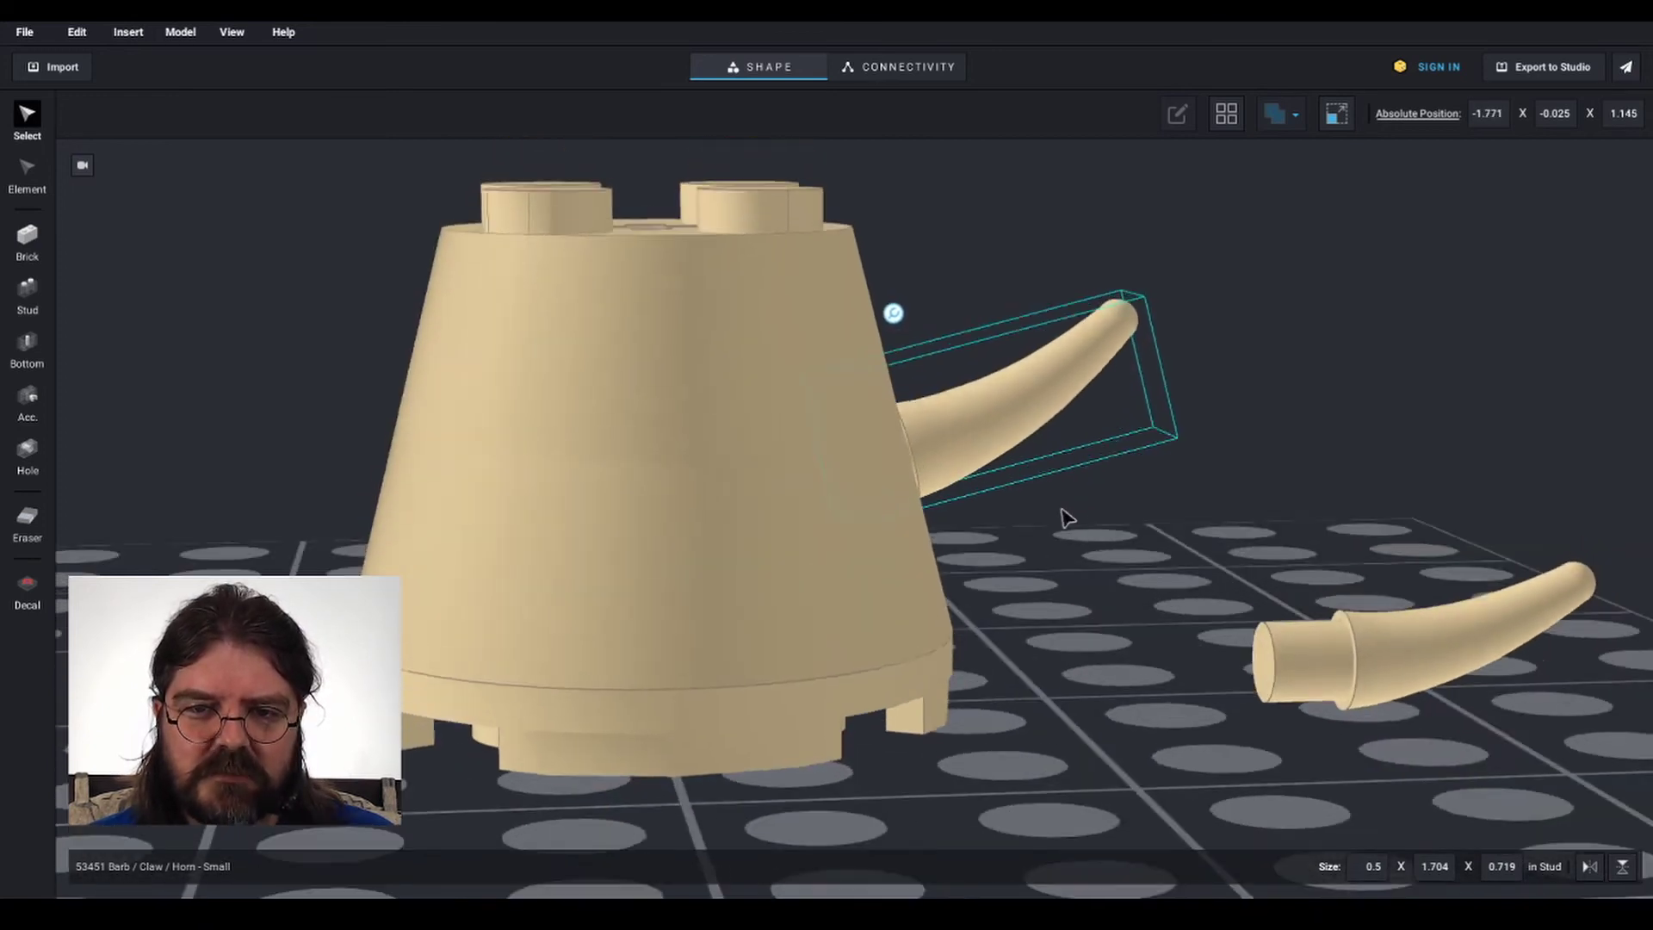
pyautogui.scroll(-5, 1030, 511)
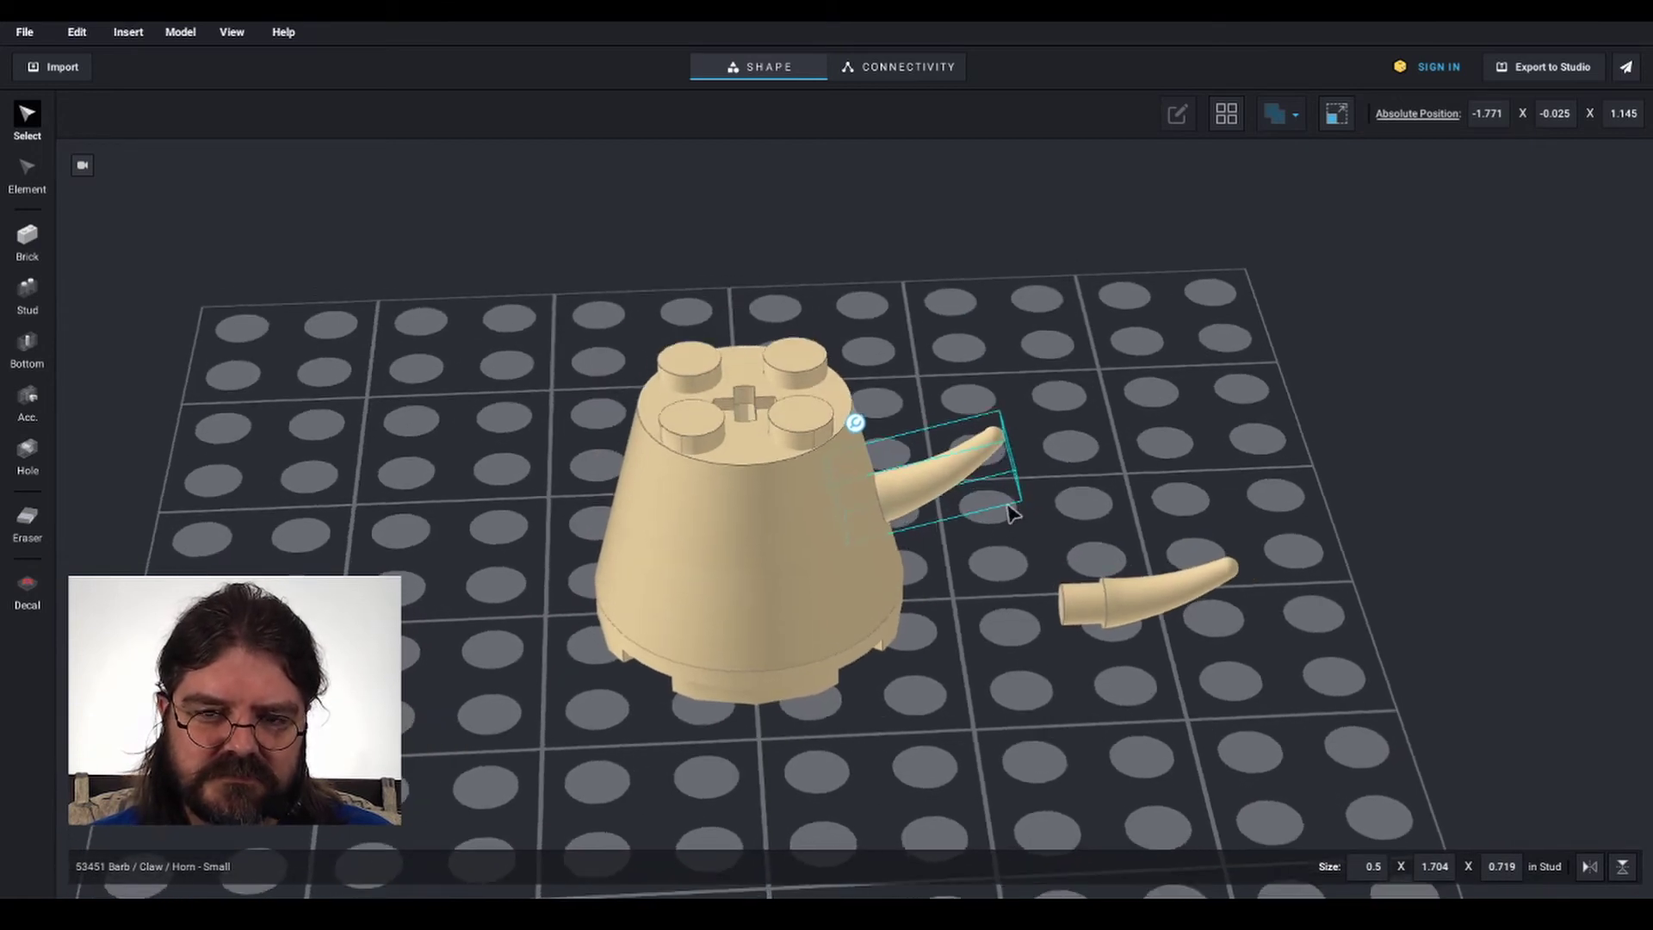
pyautogui.scroll(4, 1008, 505)
pyautogui.scroll(2, 1008, 499)
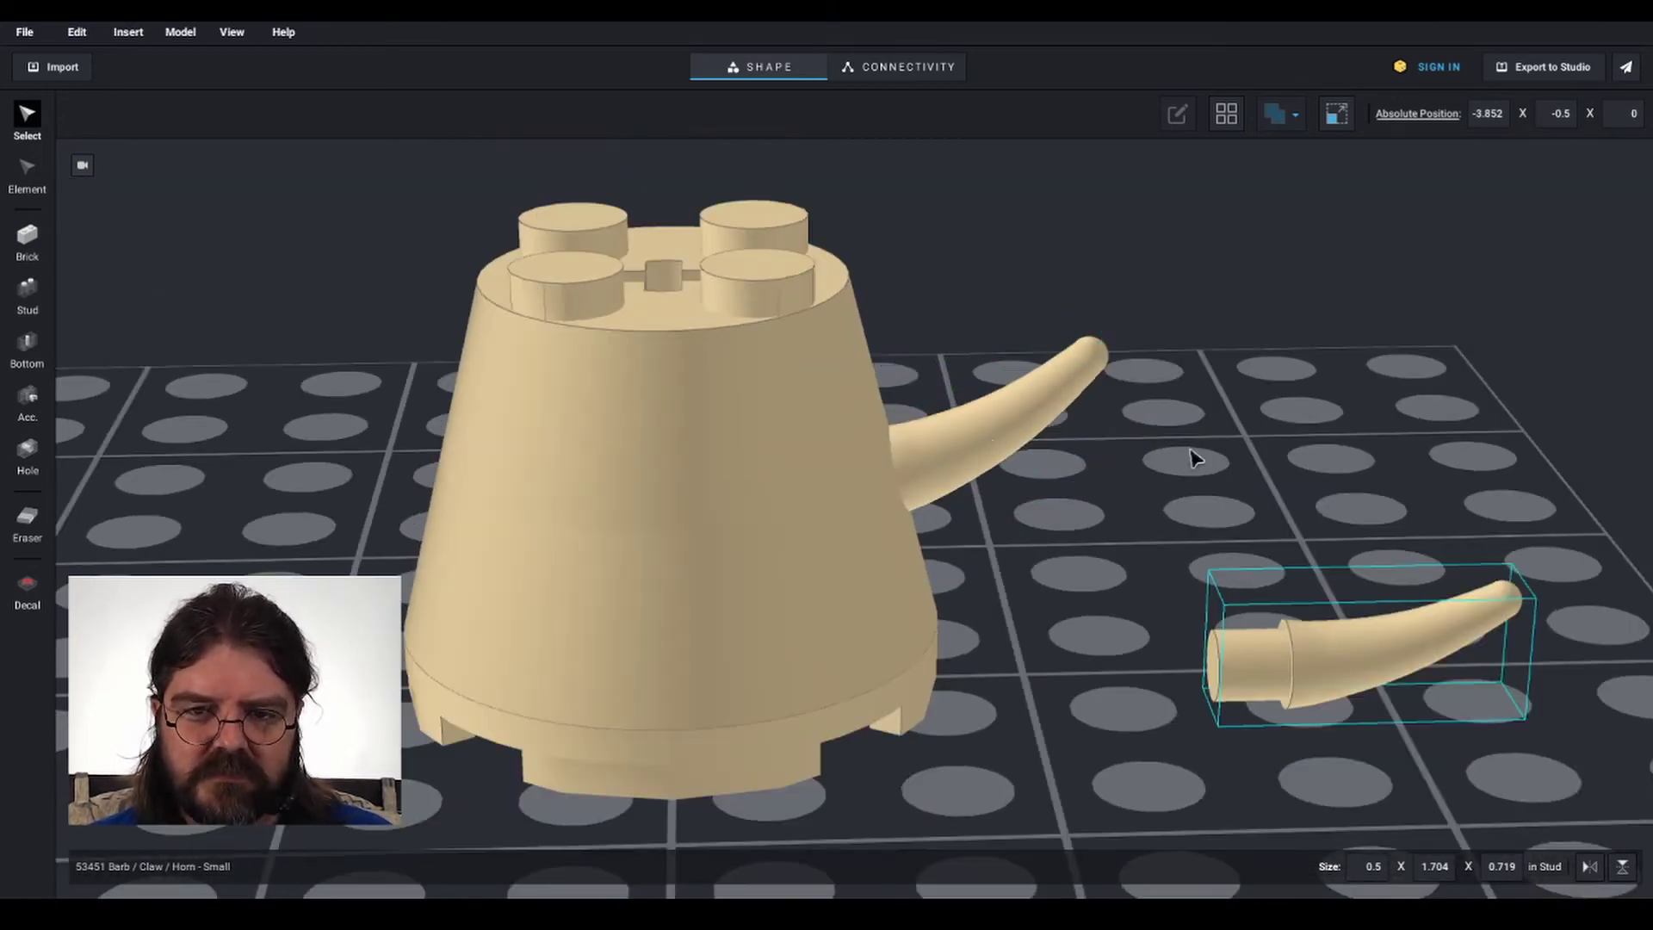
pyautogui.click(996, 434)
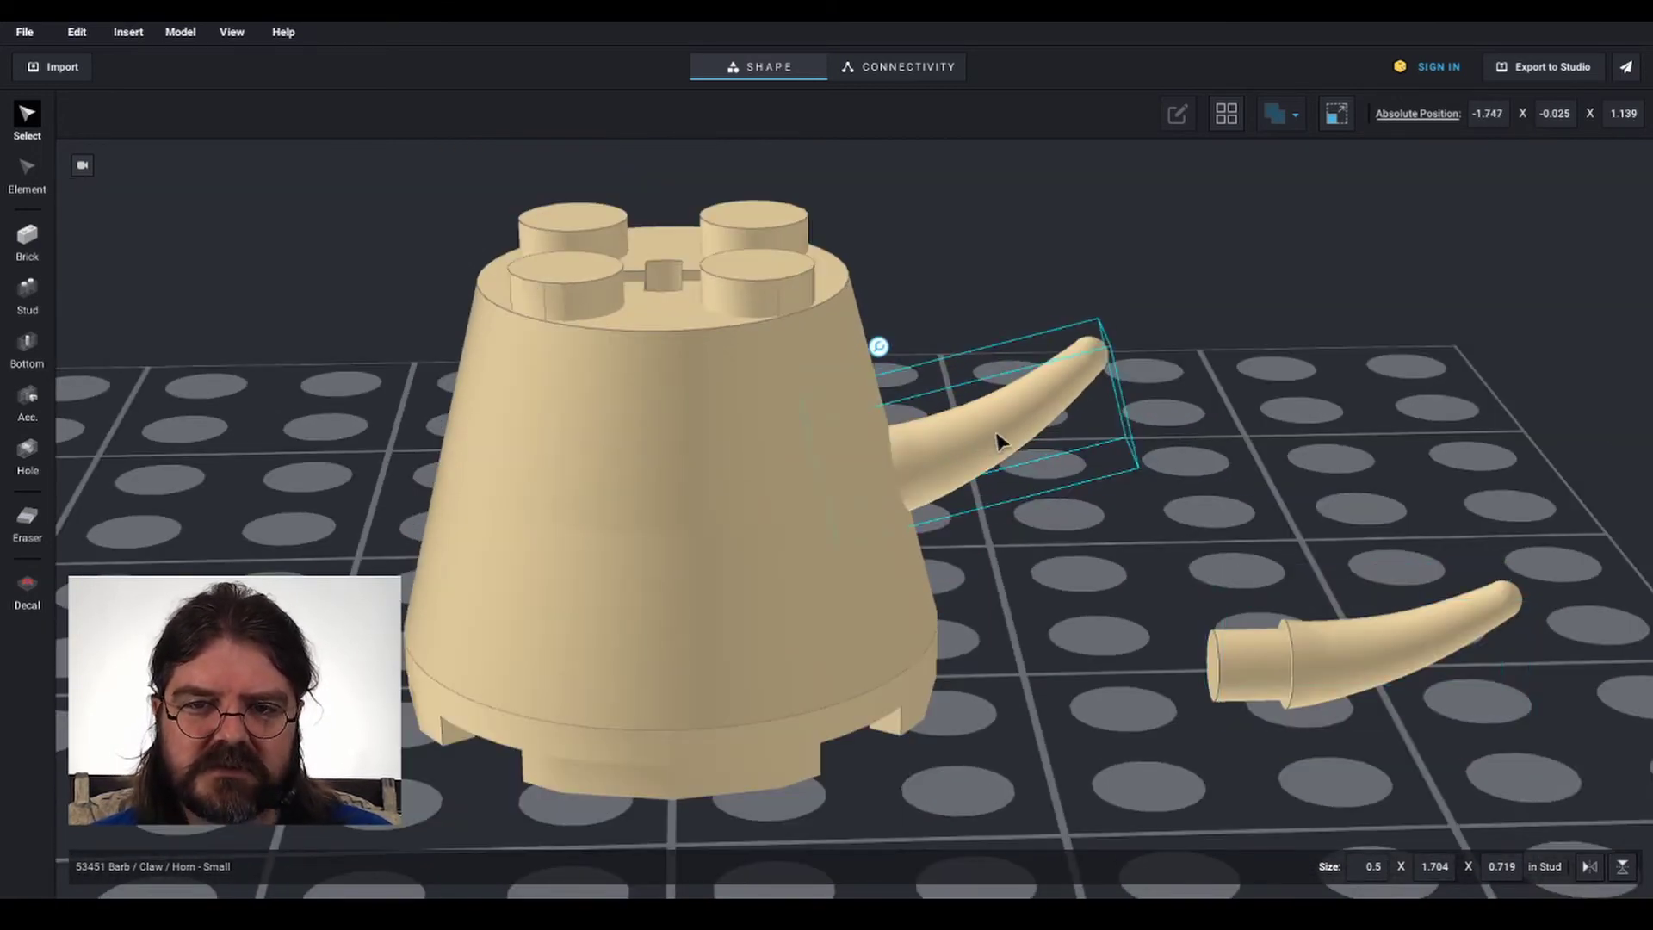
# Set the tilted horn's Y position to 0 and push a reversed copy into the cone's opposite side, at about X 1.751
pyautogui.scroll(-3, 1189, 364)
pyautogui.moveTo(1133, 391); pyautogui.dragTo(764, 543, button='right')
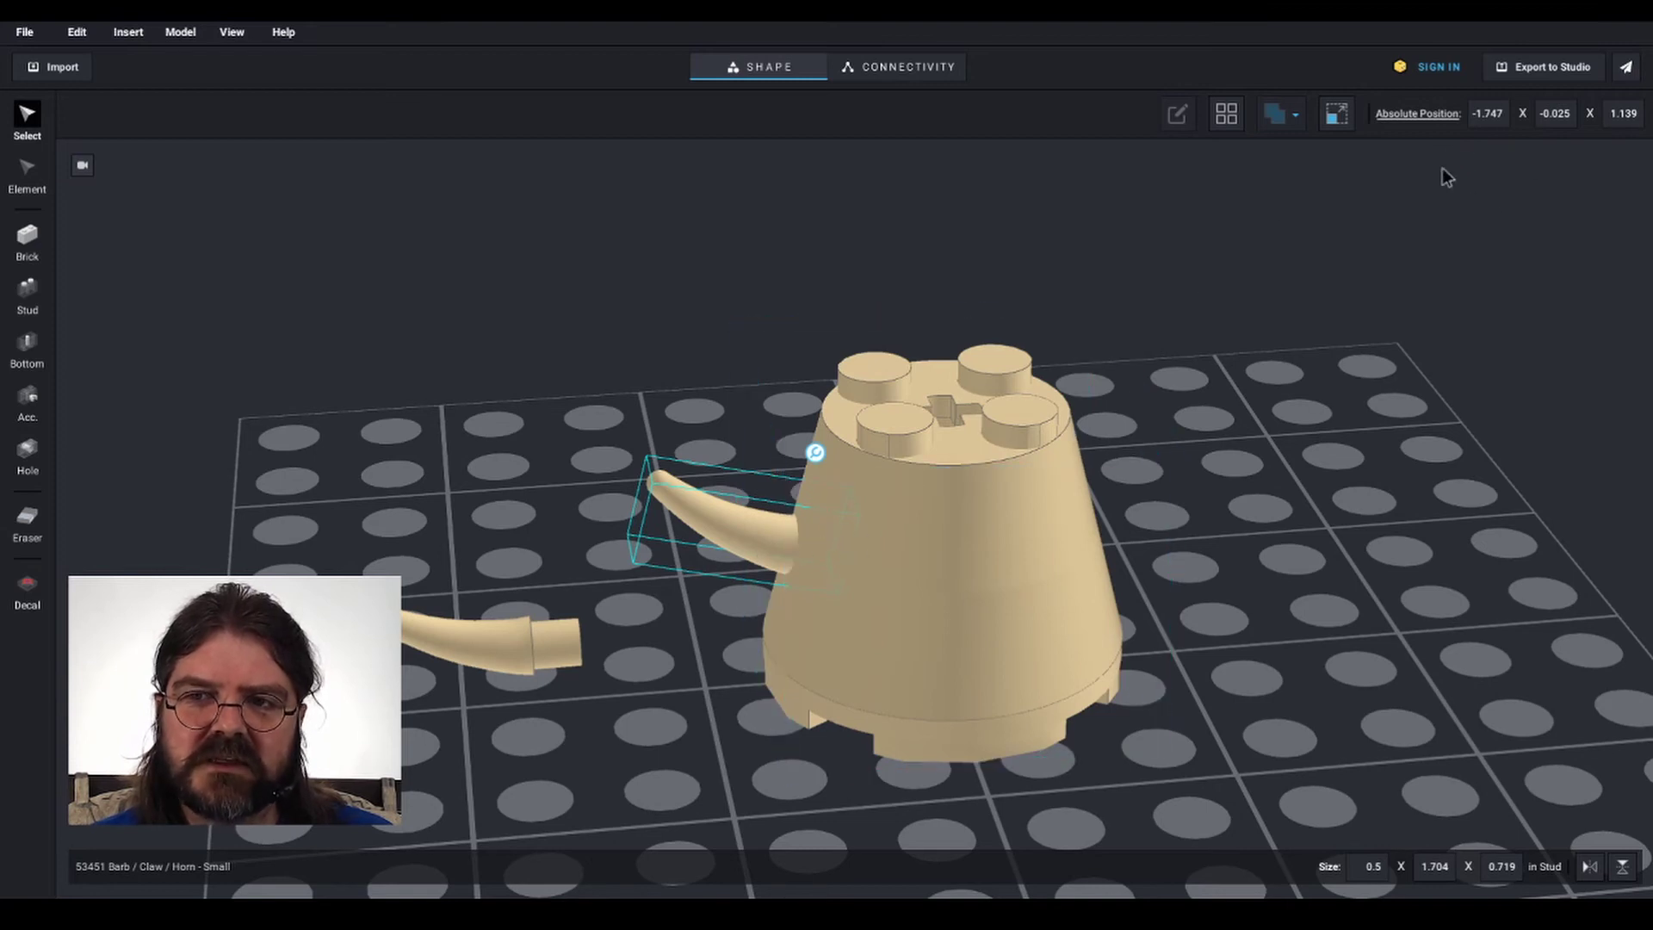
pyautogui.moveTo(1272, 571); pyautogui.dragTo(1229, 548, button='right')
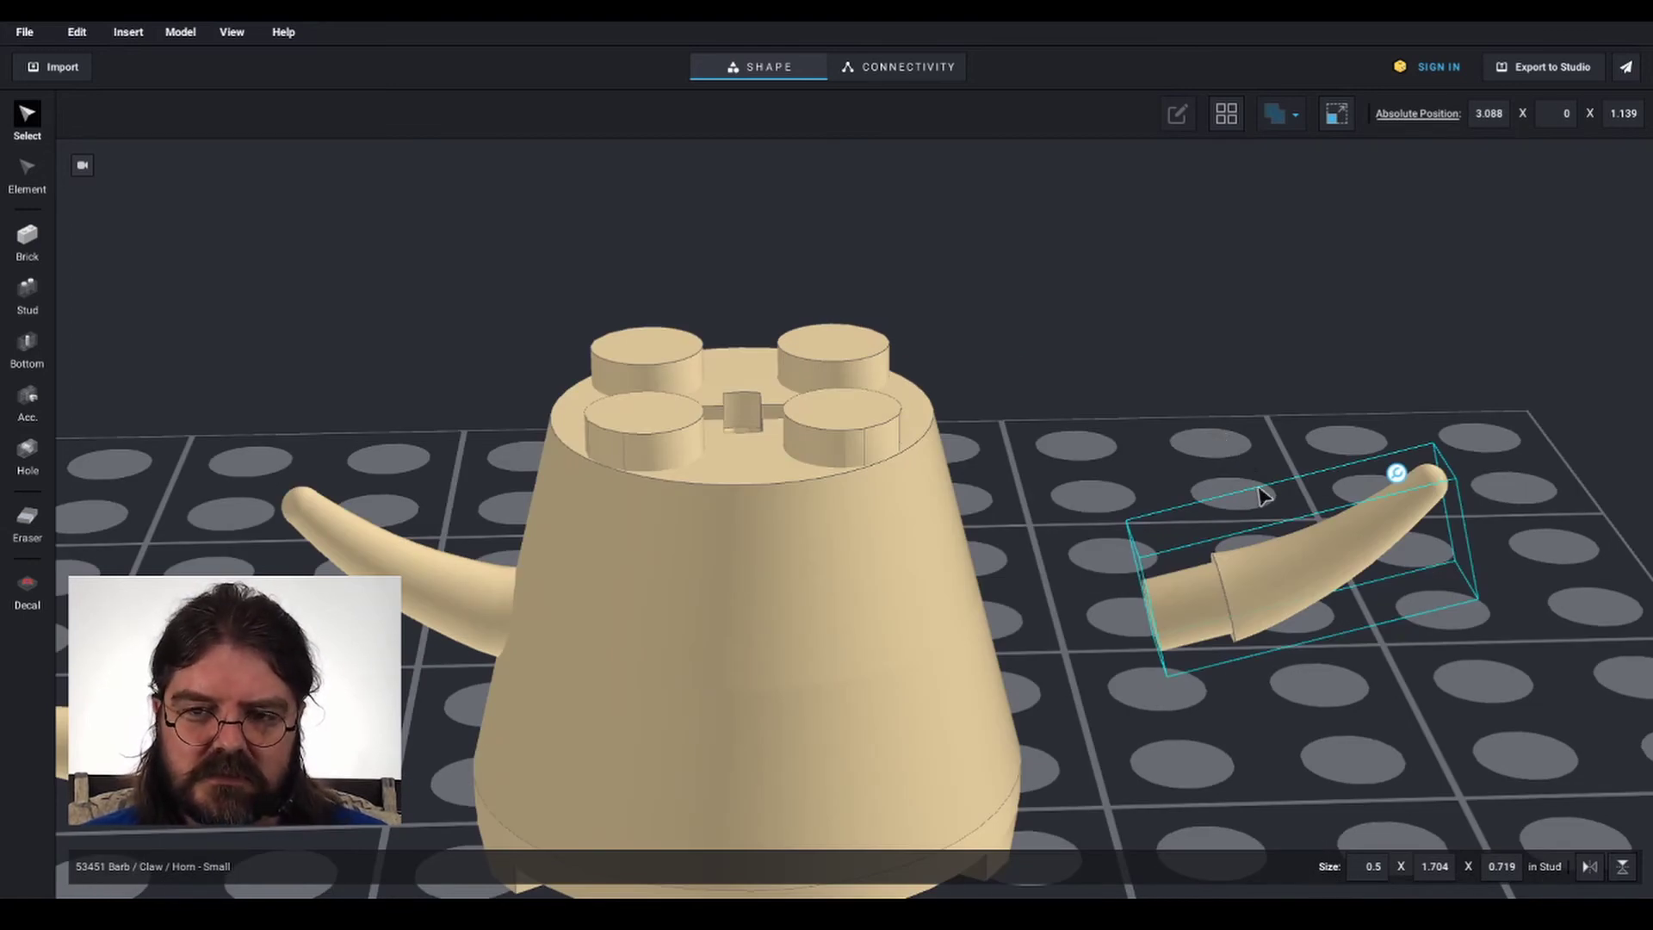
pyautogui.press('shift')
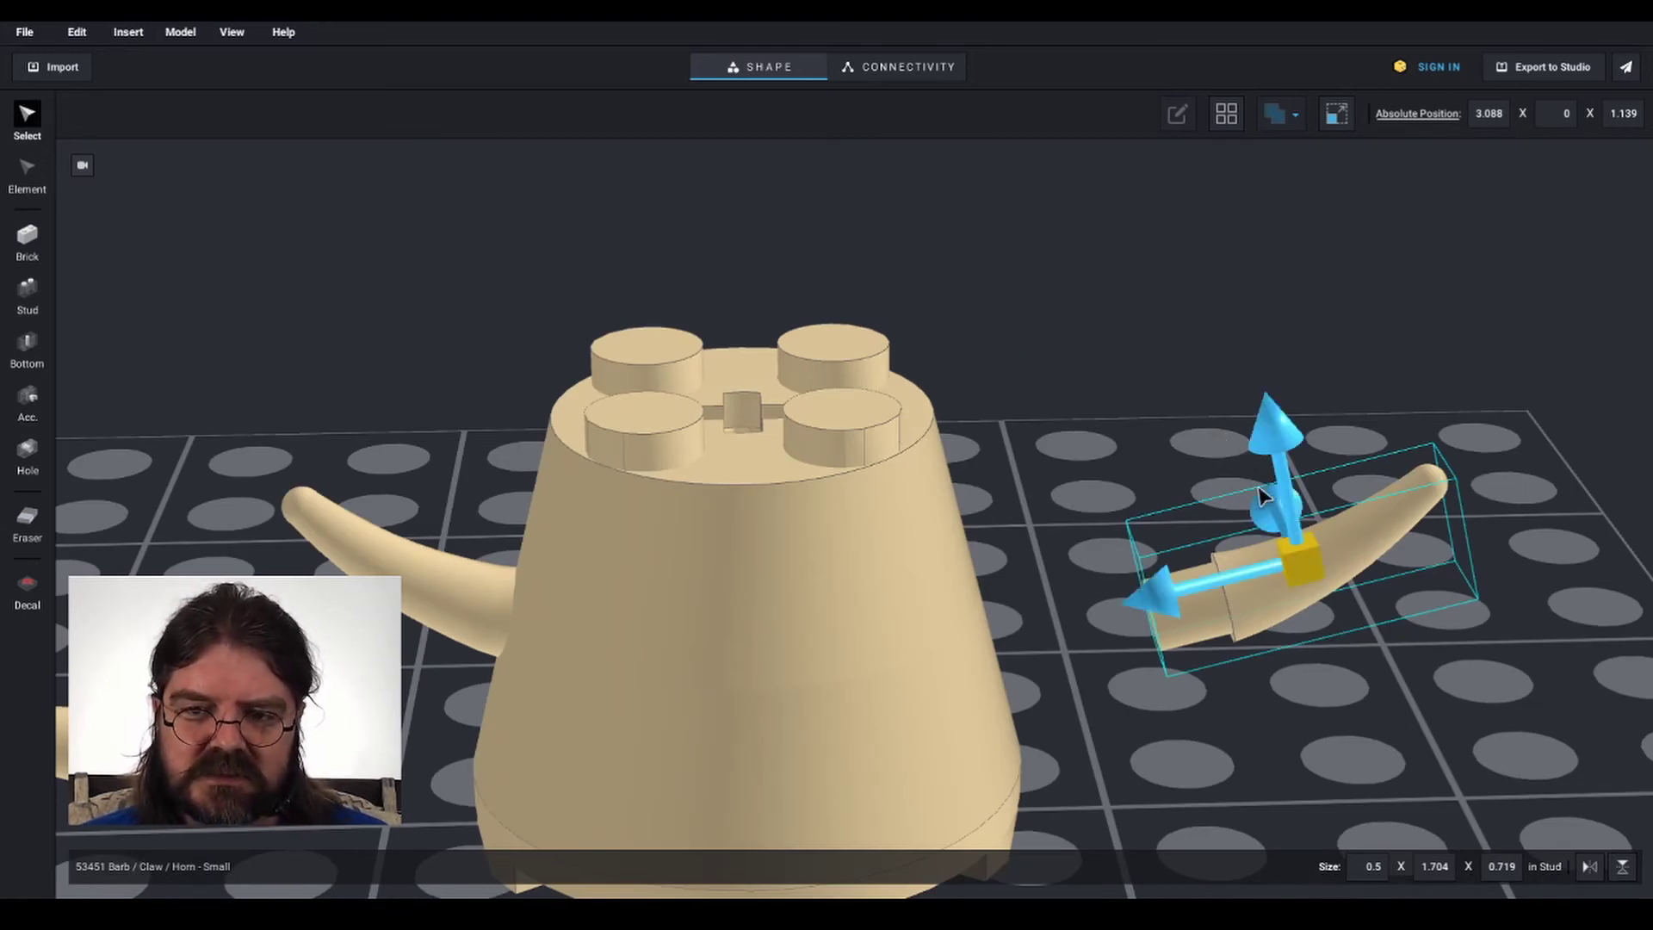
pyautogui.click(1300, 571)
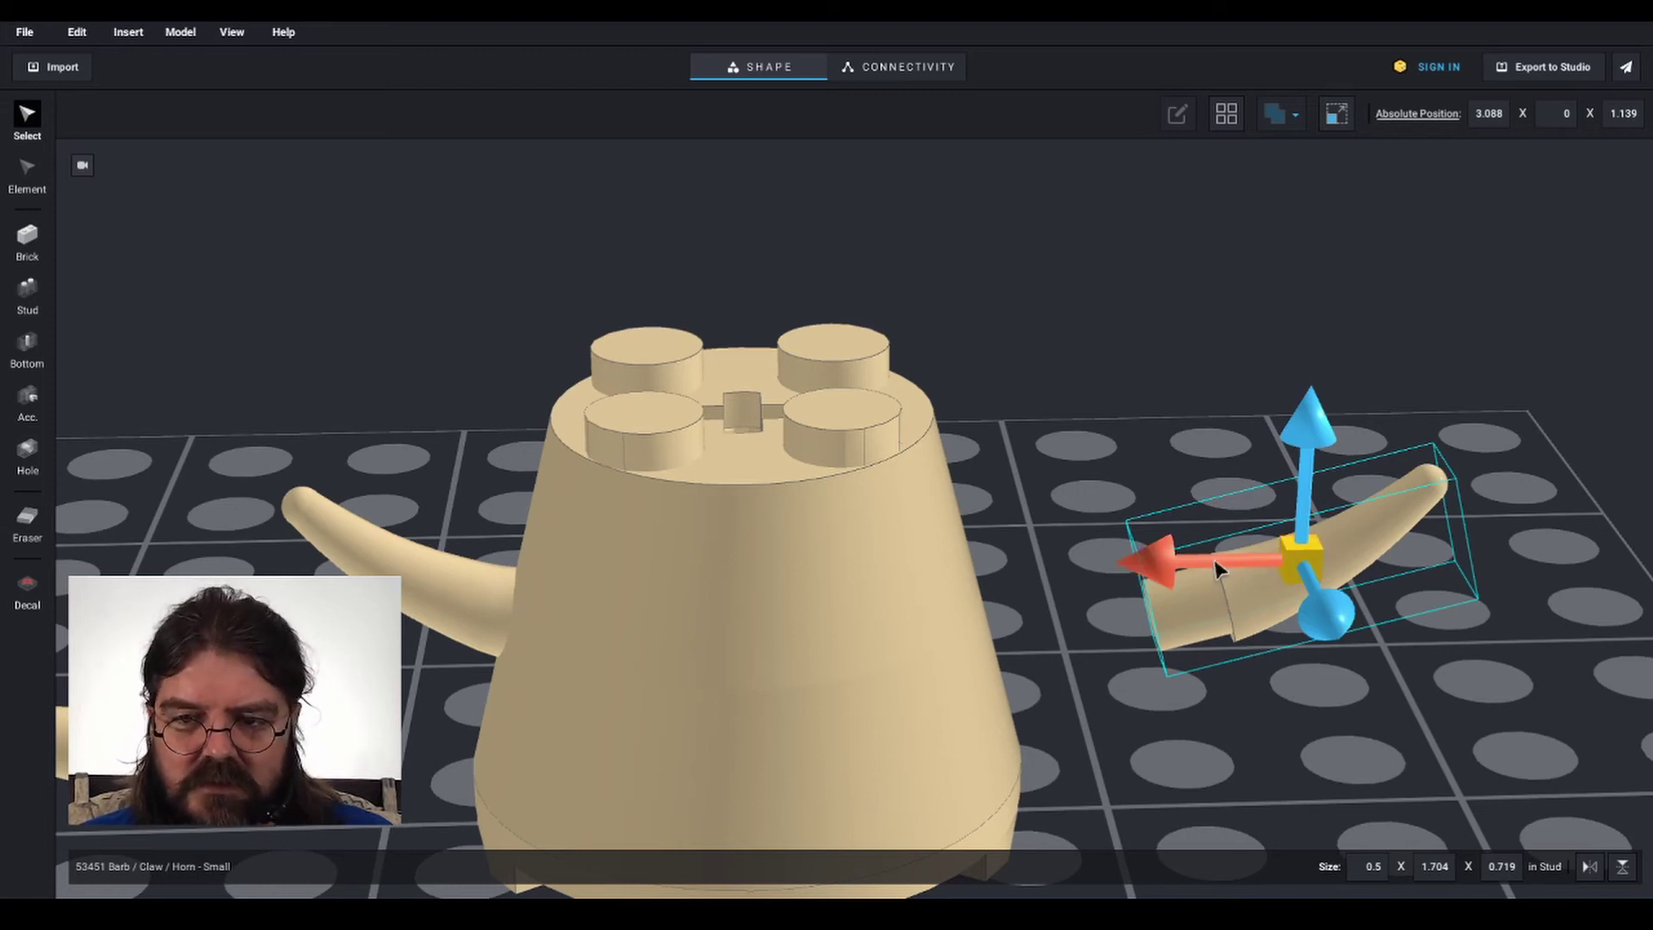
pyautogui.moveTo(1215, 569); pyautogui.dragTo(952, 620)
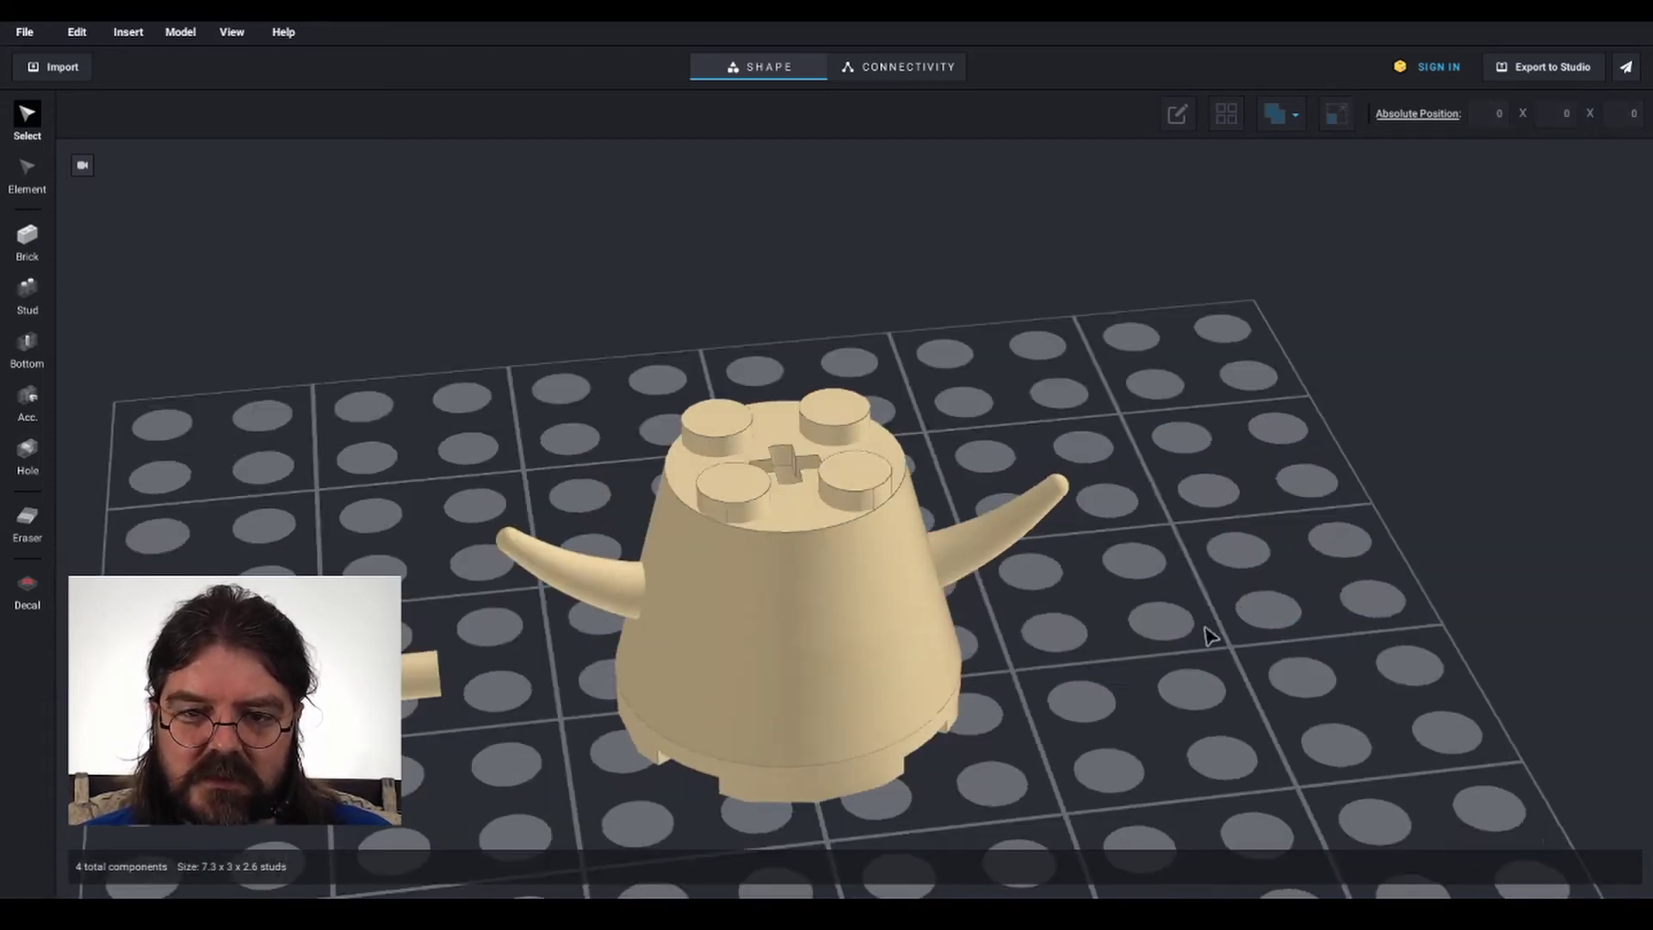
# Duplicate both attached horns together and turn the copies 90 degrees to cover the cone's two remaining sides
pyautogui.moveTo(1205, 627); pyautogui.dragTo(1003, 708, button='right')
pyautogui.click(1015, 524)
pyautogui.keyDown('shift'); pyautogui.click(531, 542); pyautogui.keyUp('shift')
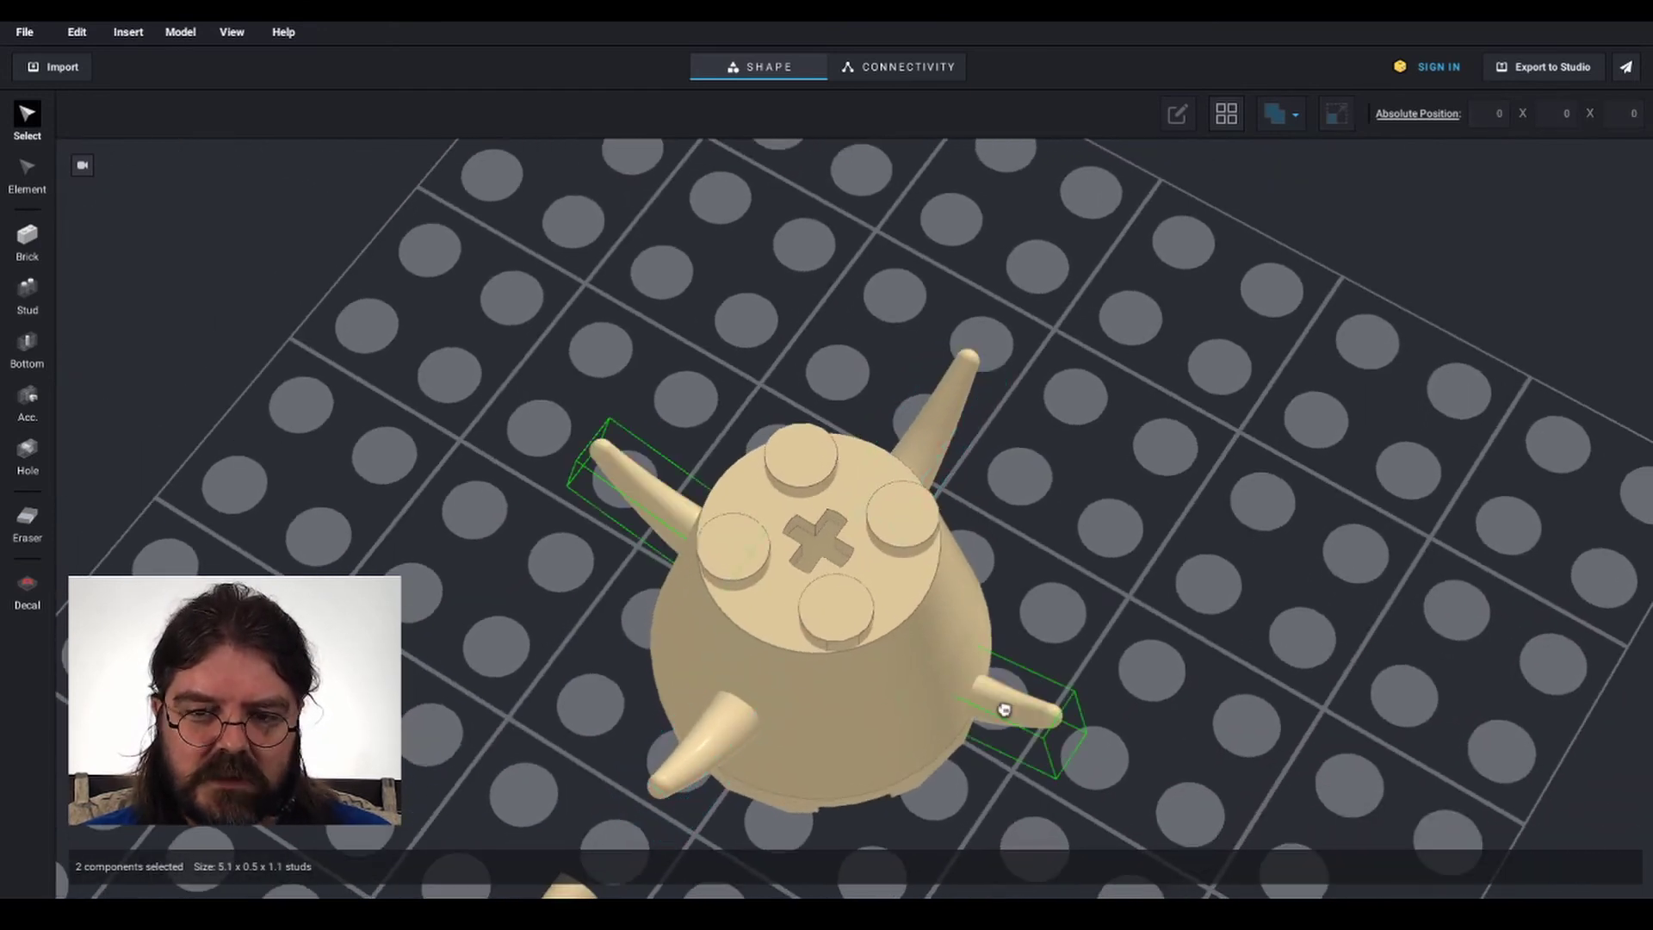
pyautogui.moveTo(1187, 661); pyautogui.dragTo(1305, 544, button='right')
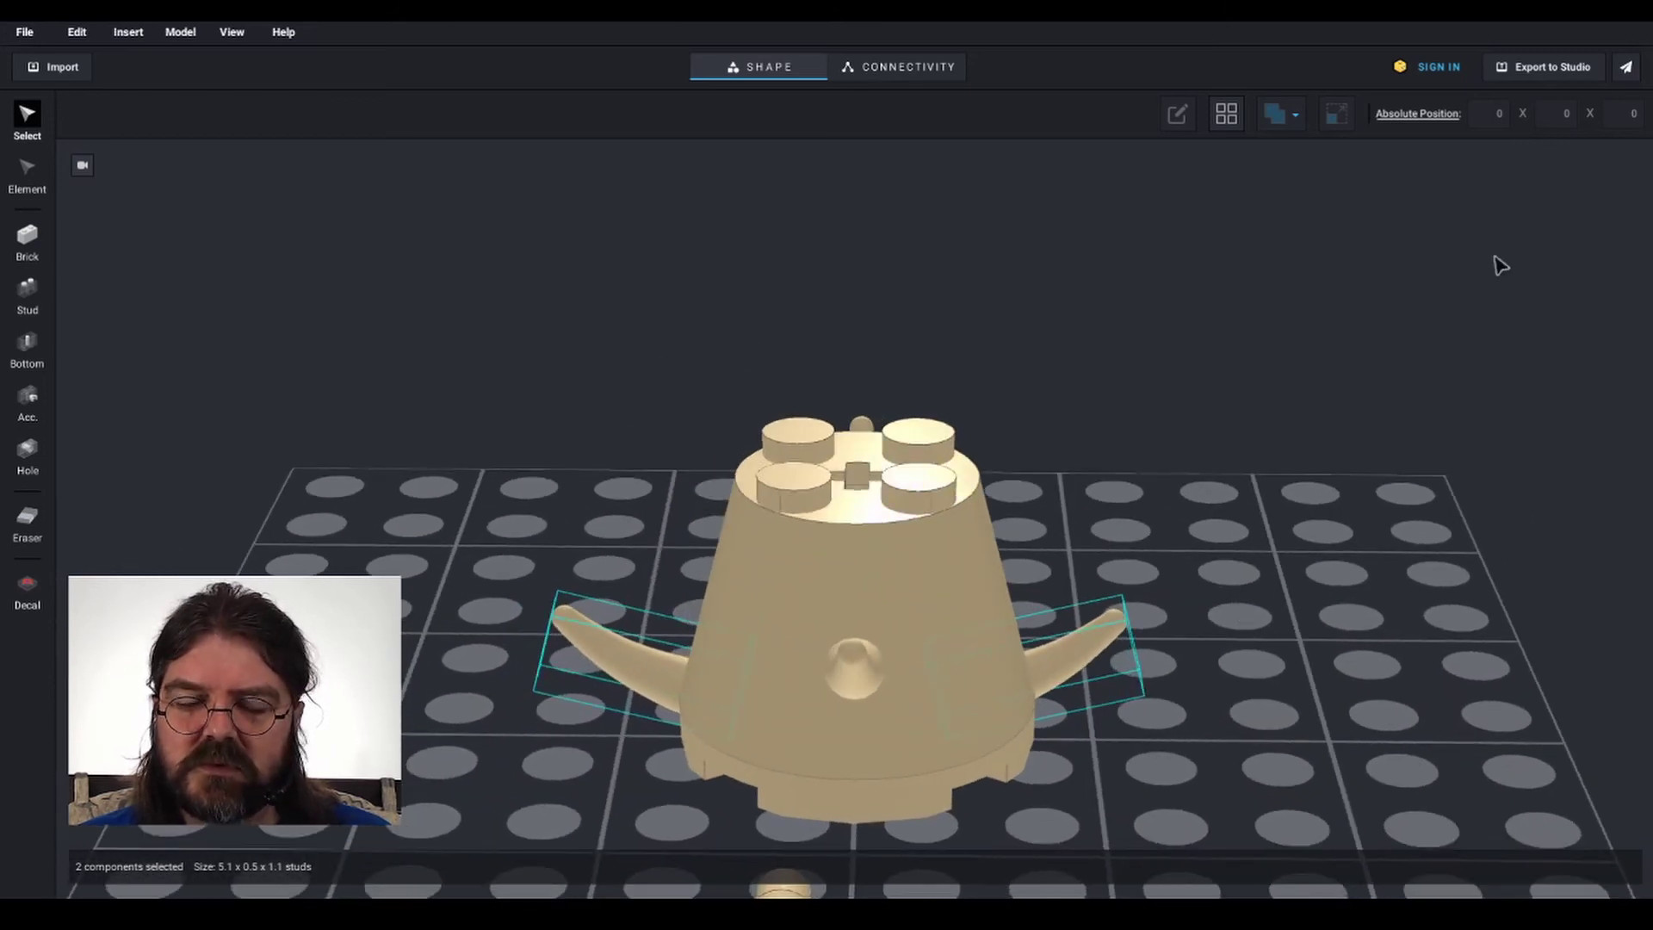
# Select the second pair of horns and centre it on the cone by setting its X position to 0
pyautogui.click(1199, 542)
pyautogui.click(850, 664)
pyautogui.moveTo(1255, 638); pyautogui.dragTo(1201, 652, button='right')
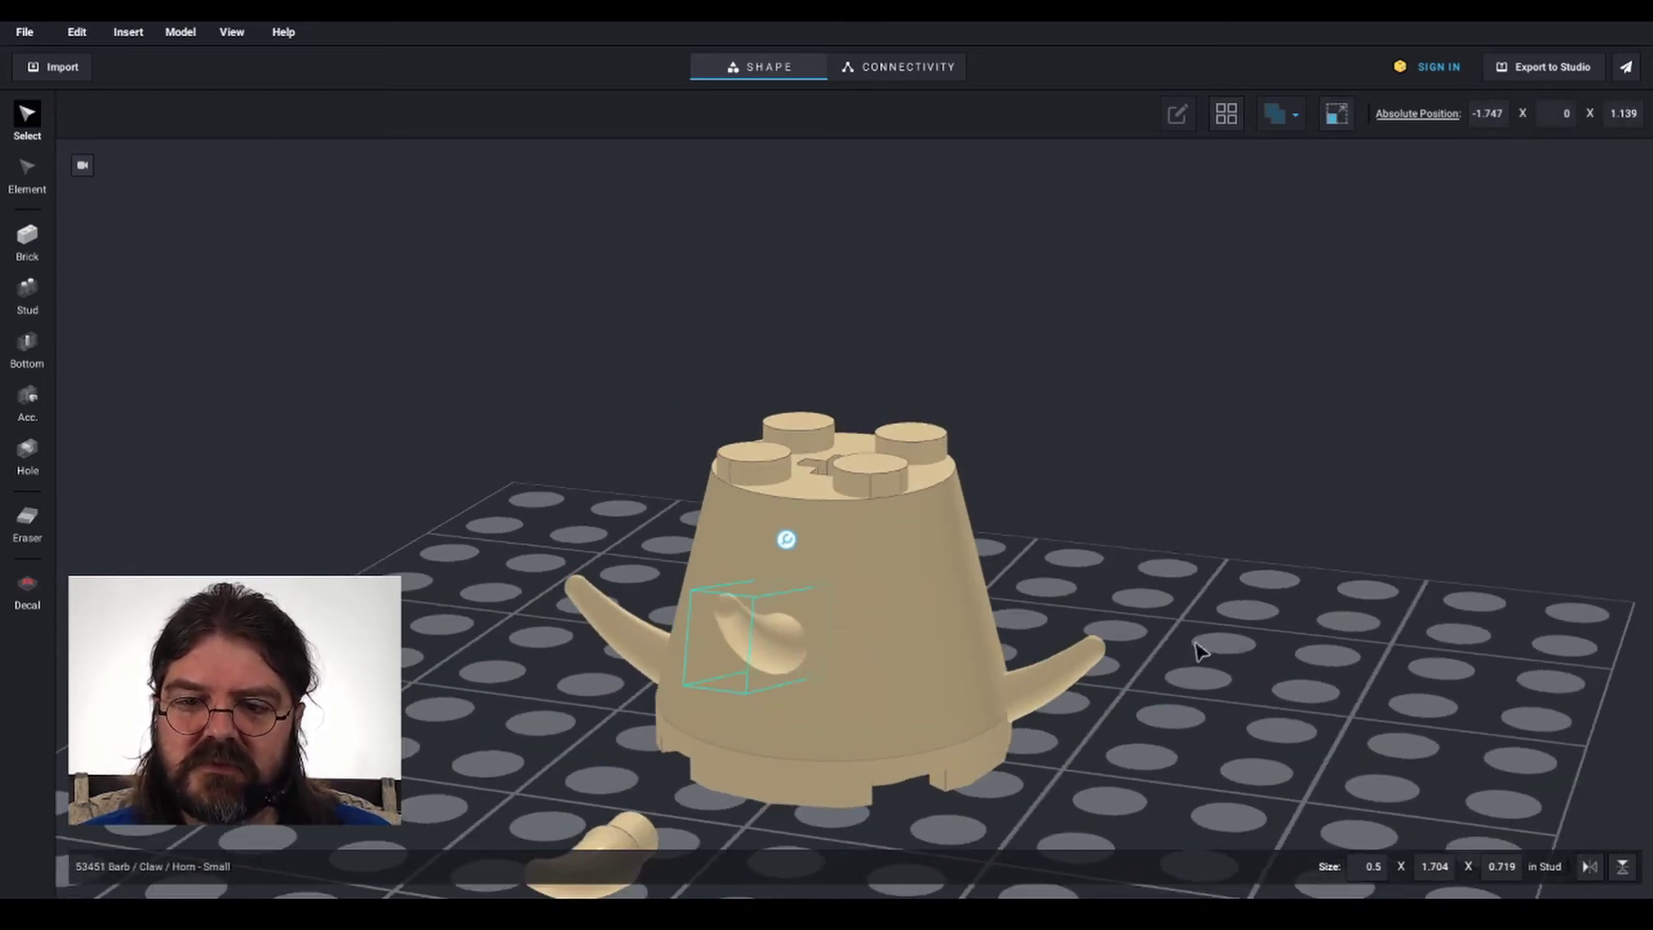
pyautogui.click(1060, 676)
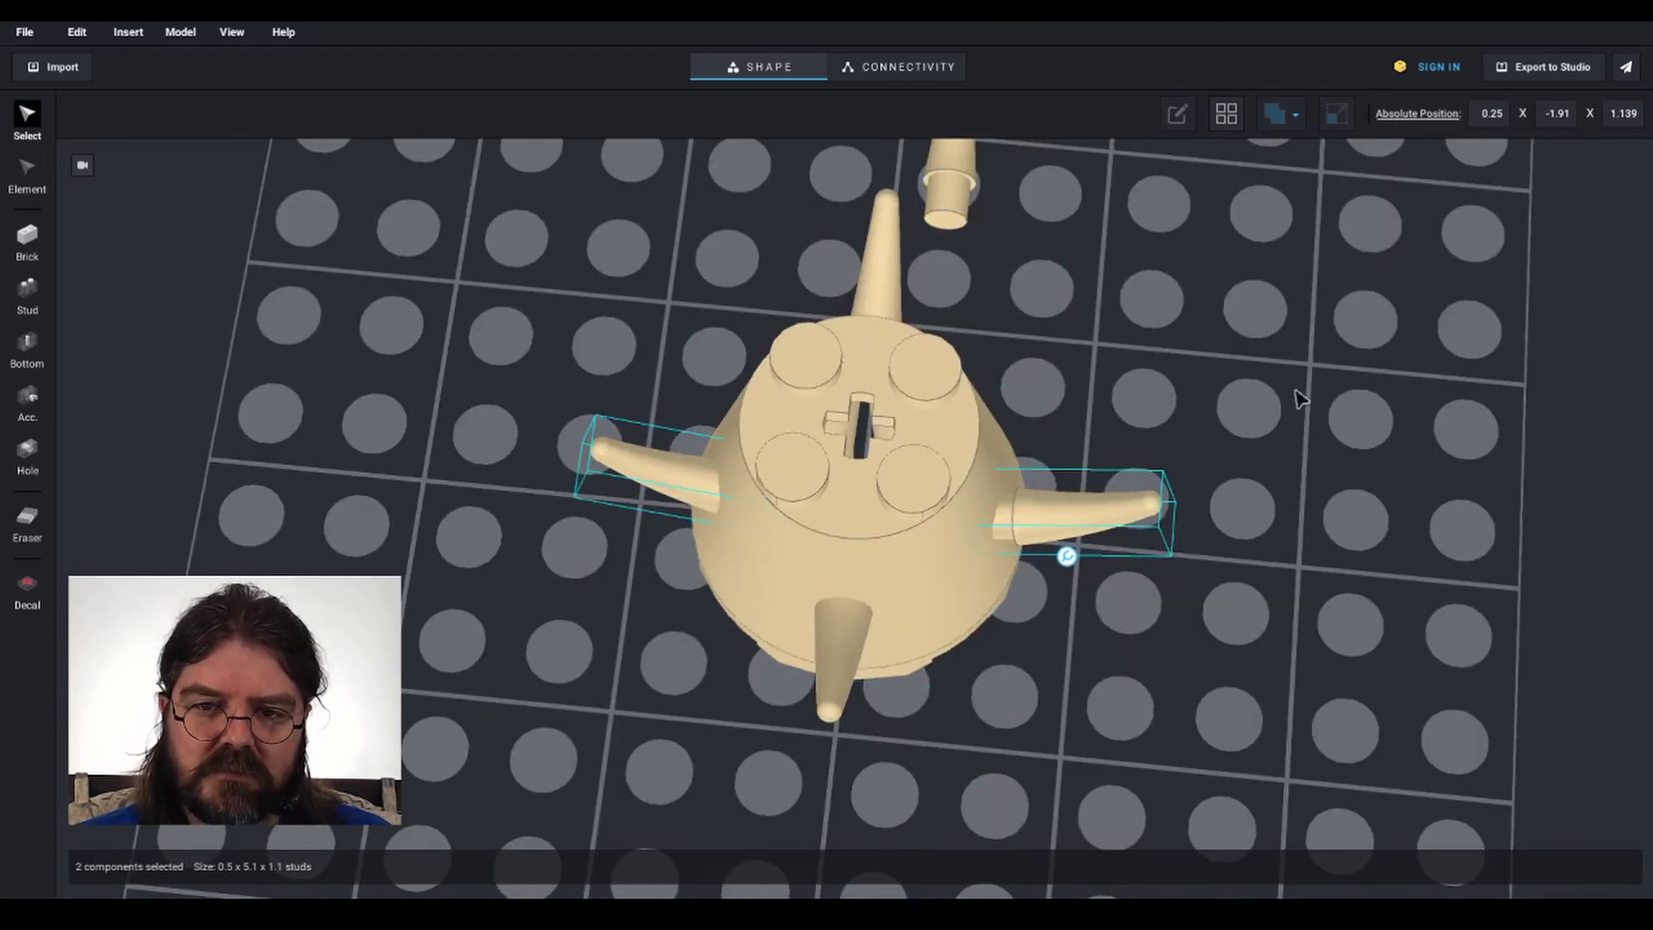
pyautogui.moveTo(1297, 392); pyautogui.dragTo(1288, 418, button='right')
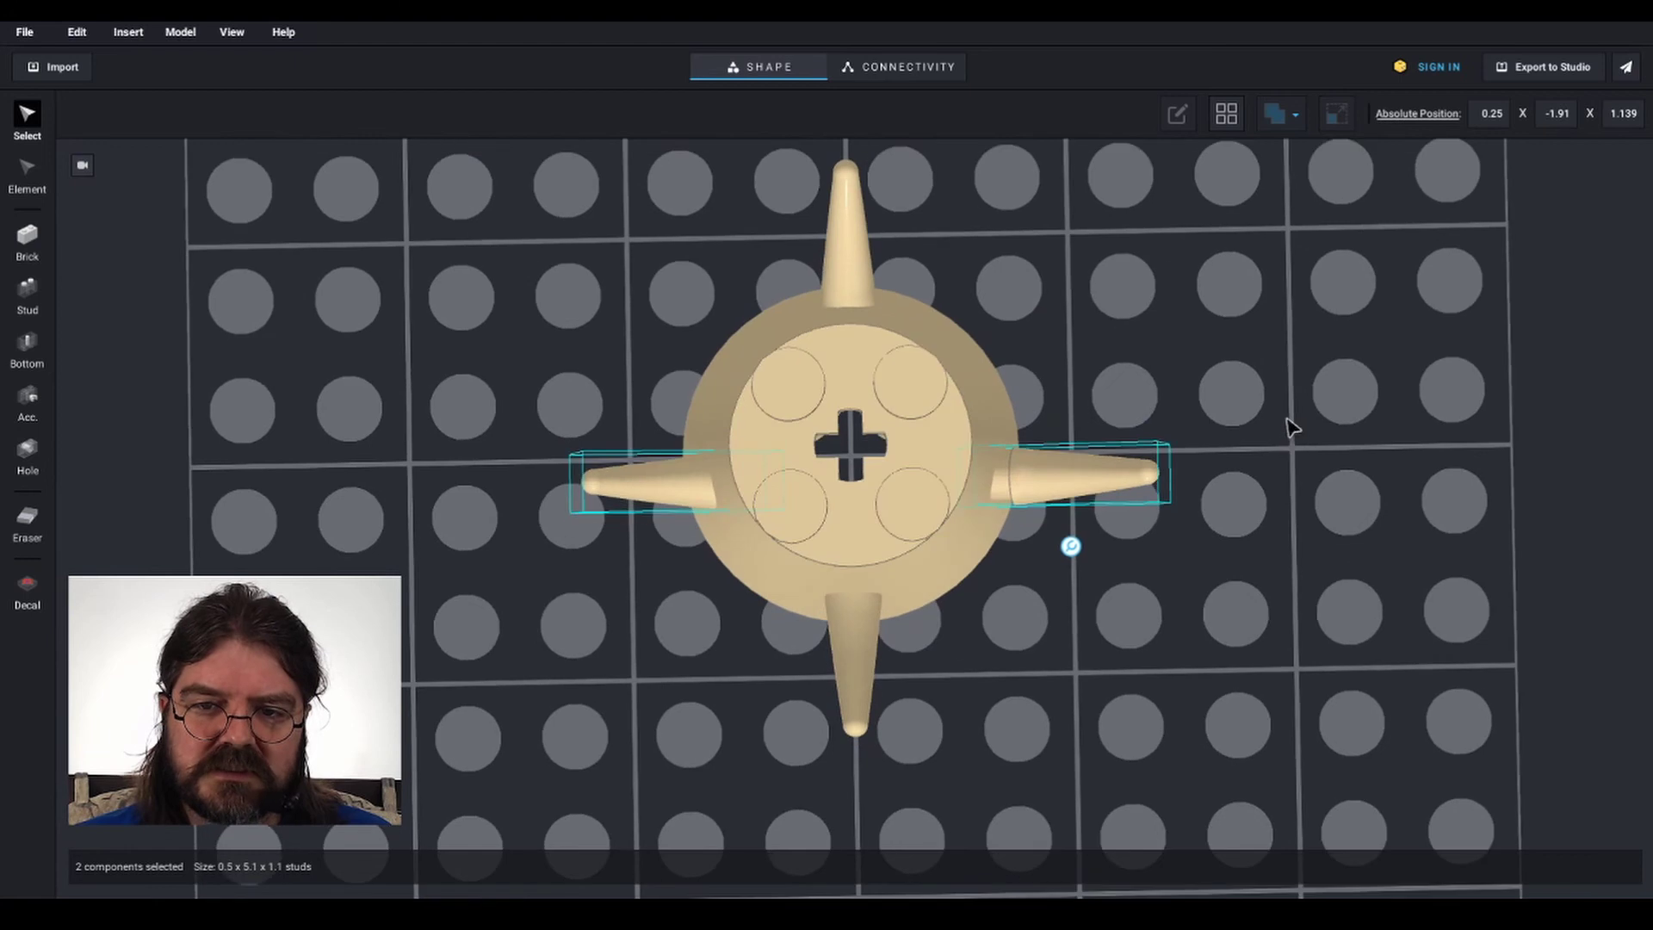
pyautogui.scroll(2, 1288, 418)
pyautogui.moveTo(1152, 365); pyautogui.dragTo(1254, 411, button='middle')
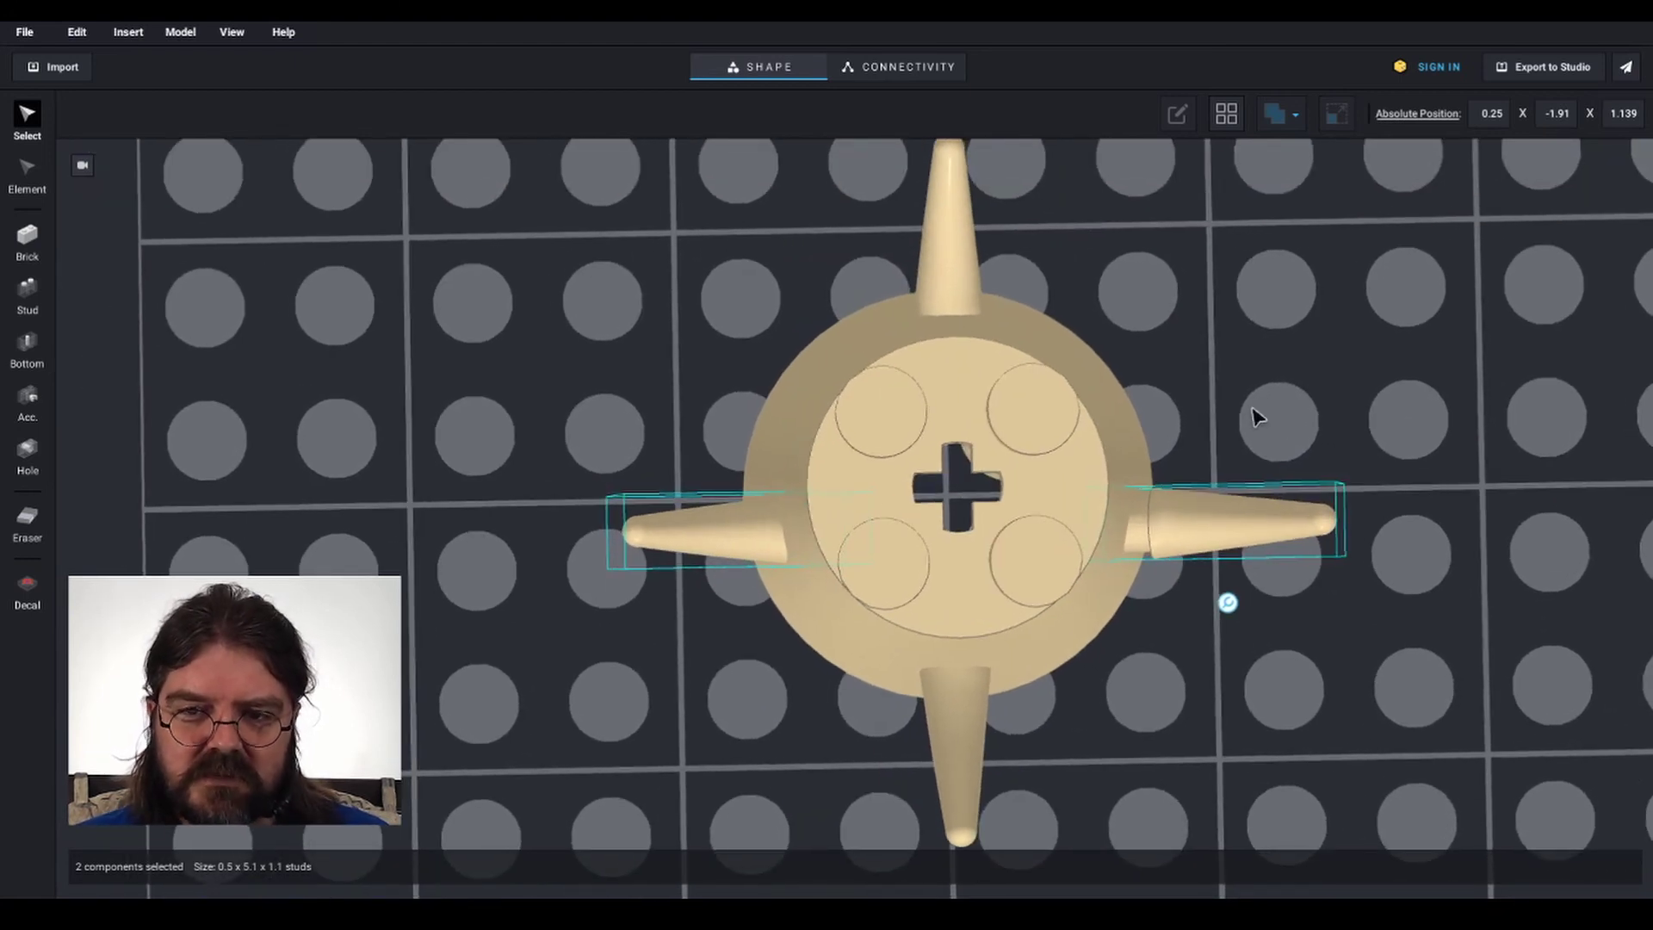
pyautogui.rightClick(1254, 416)
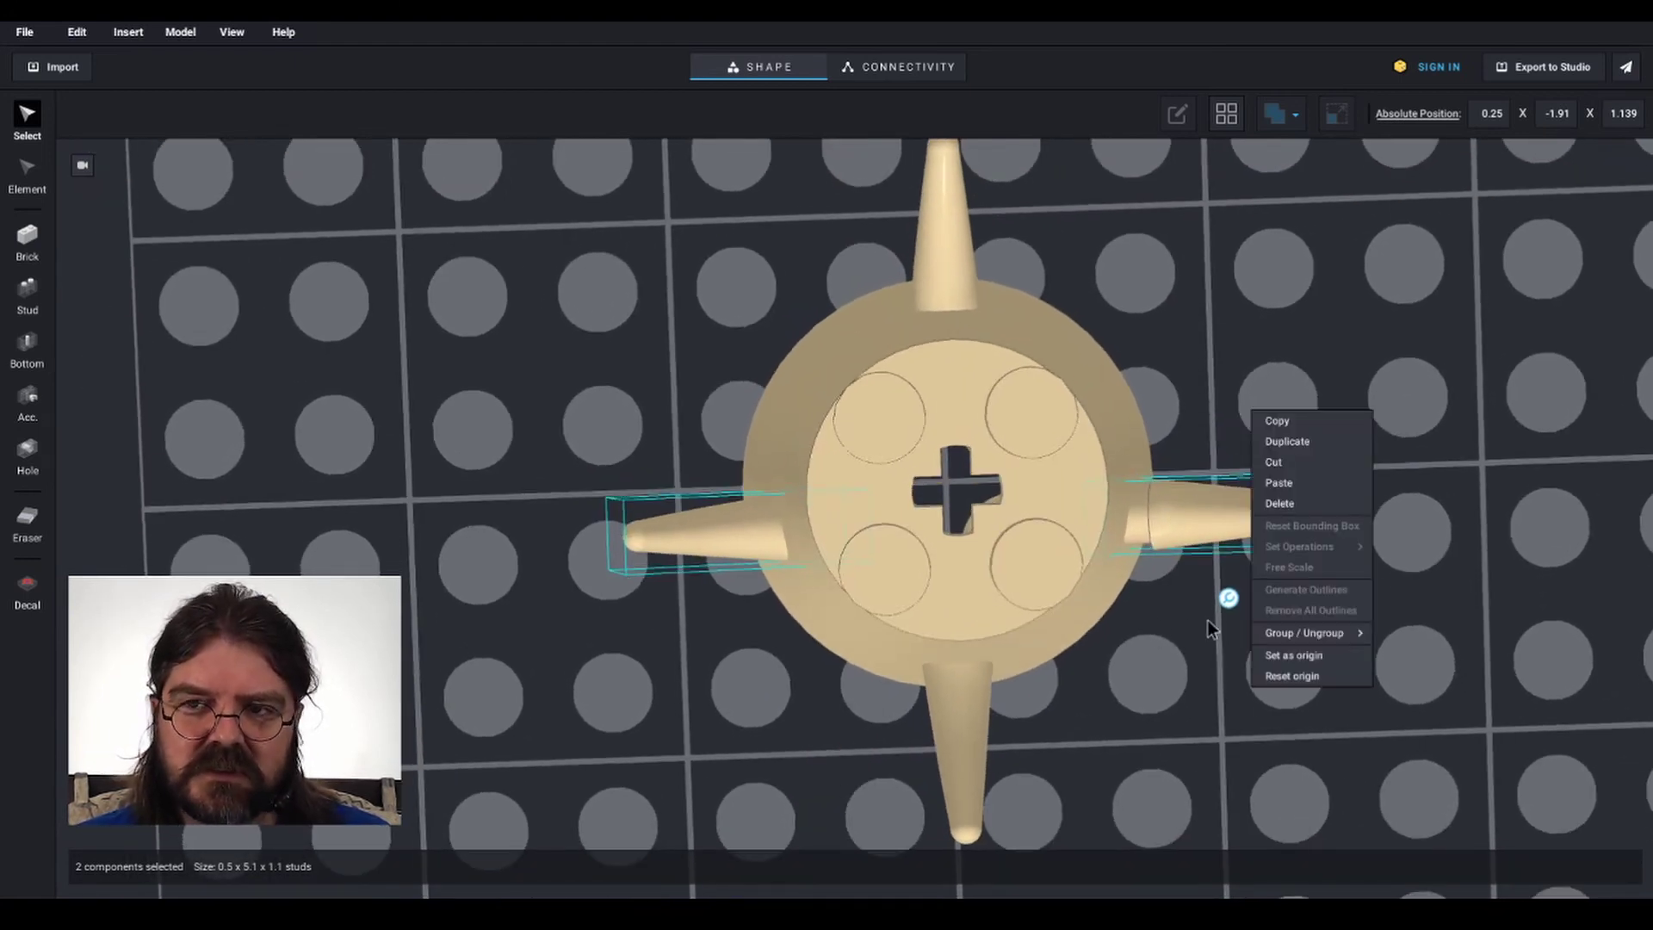
pyautogui.click(1172, 655)
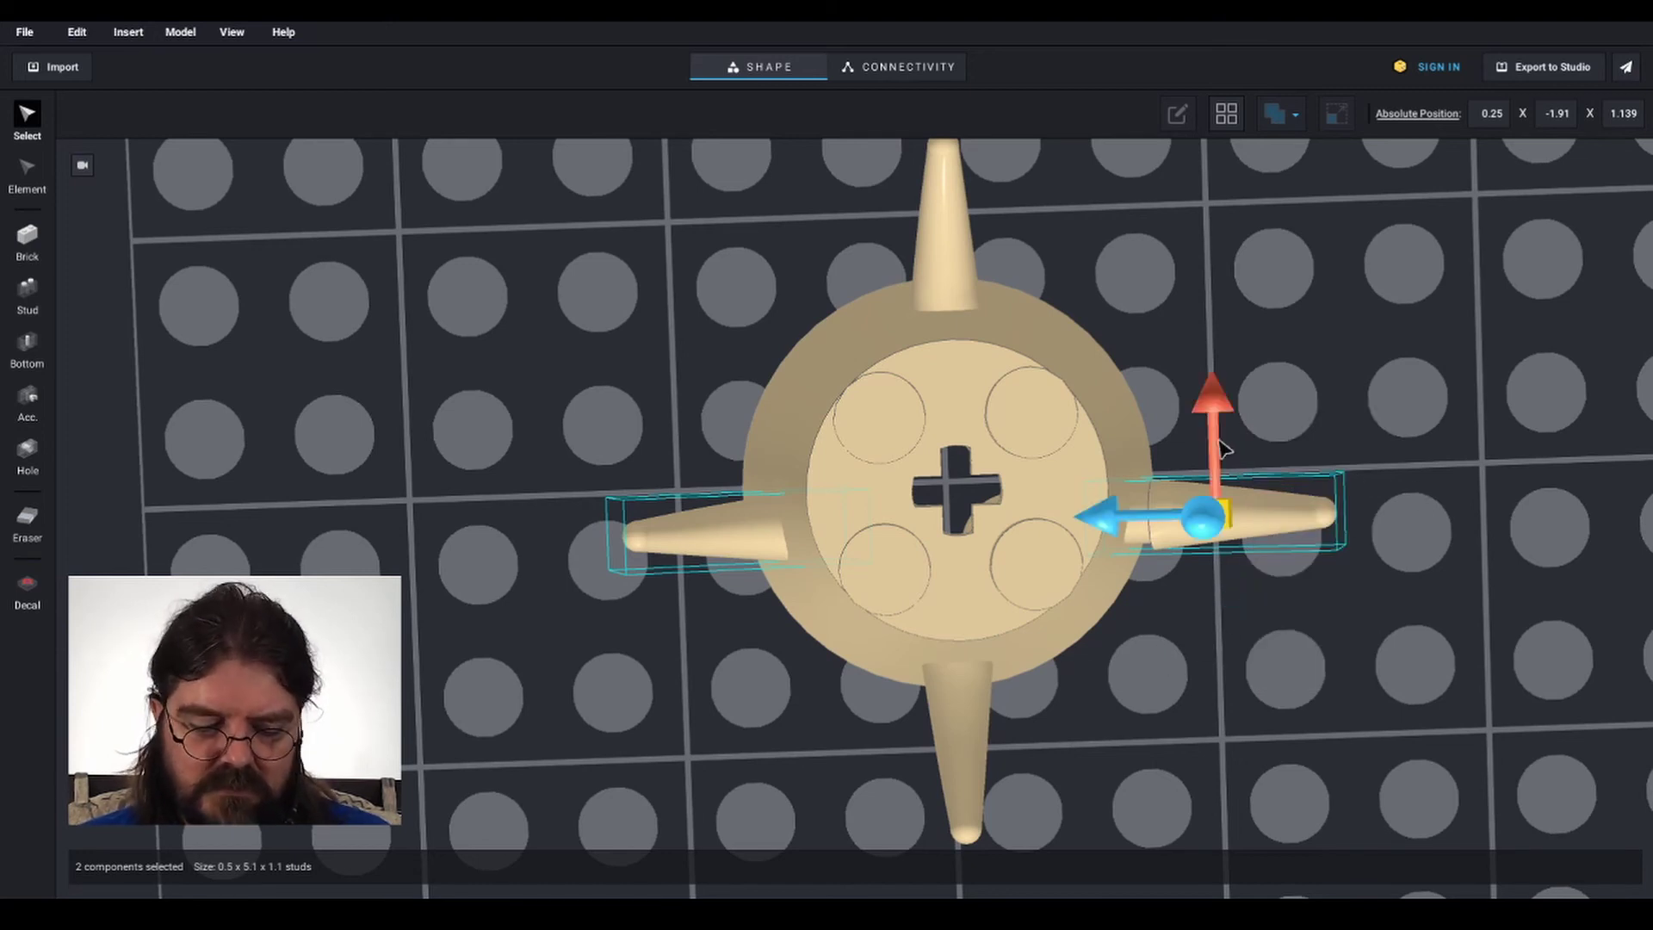
pyautogui.moveTo(1217, 454); pyautogui.dragTo(1217, 412)
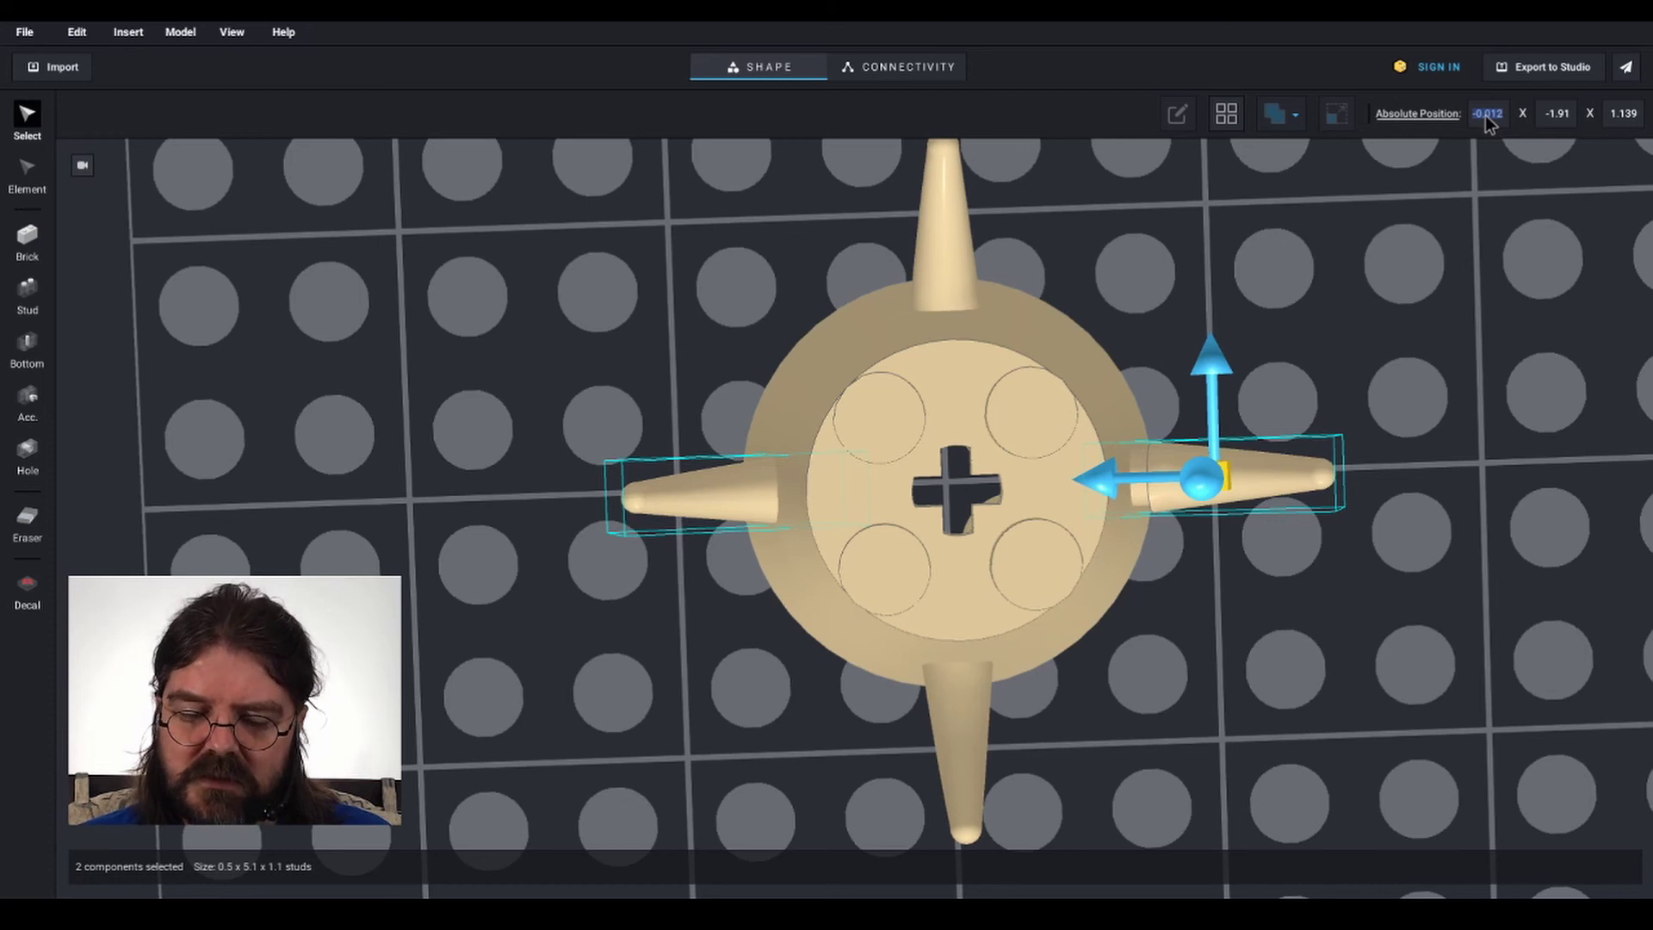
pyautogui.write('0')
# Shift the second pair of horns along its own axis to a Y position of -1.747
pyautogui.scroll(2, 1466, 360)
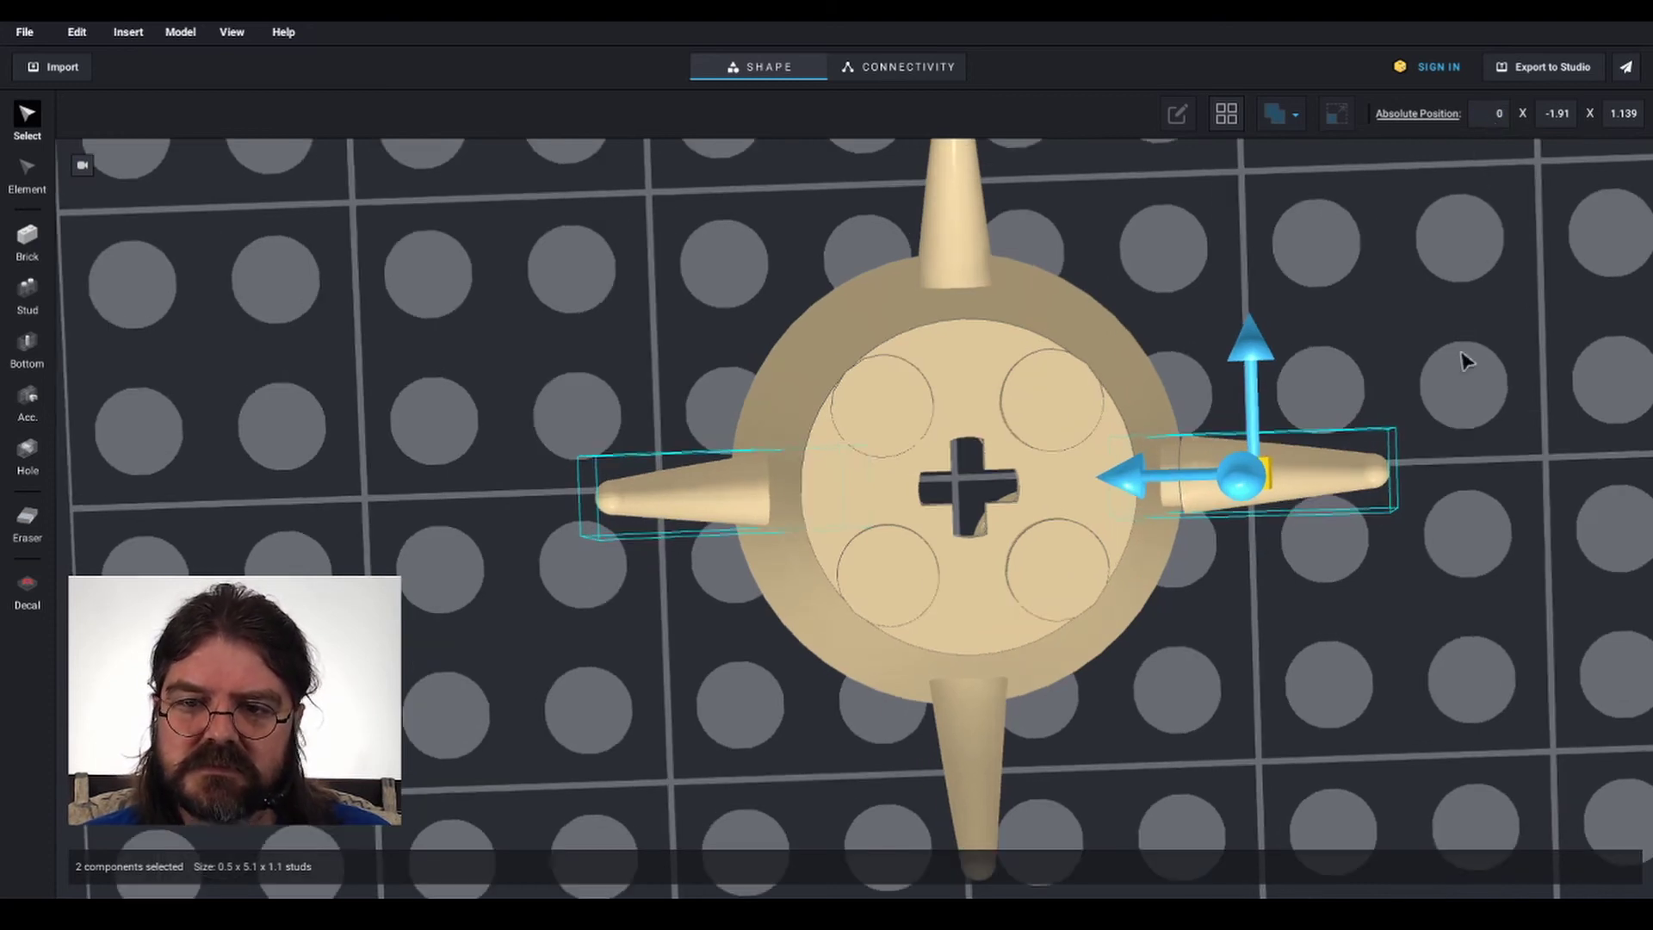
pyautogui.moveTo(1291, 674); pyautogui.dragTo(1127, 575, button='right')
pyautogui.click(1214, 506)
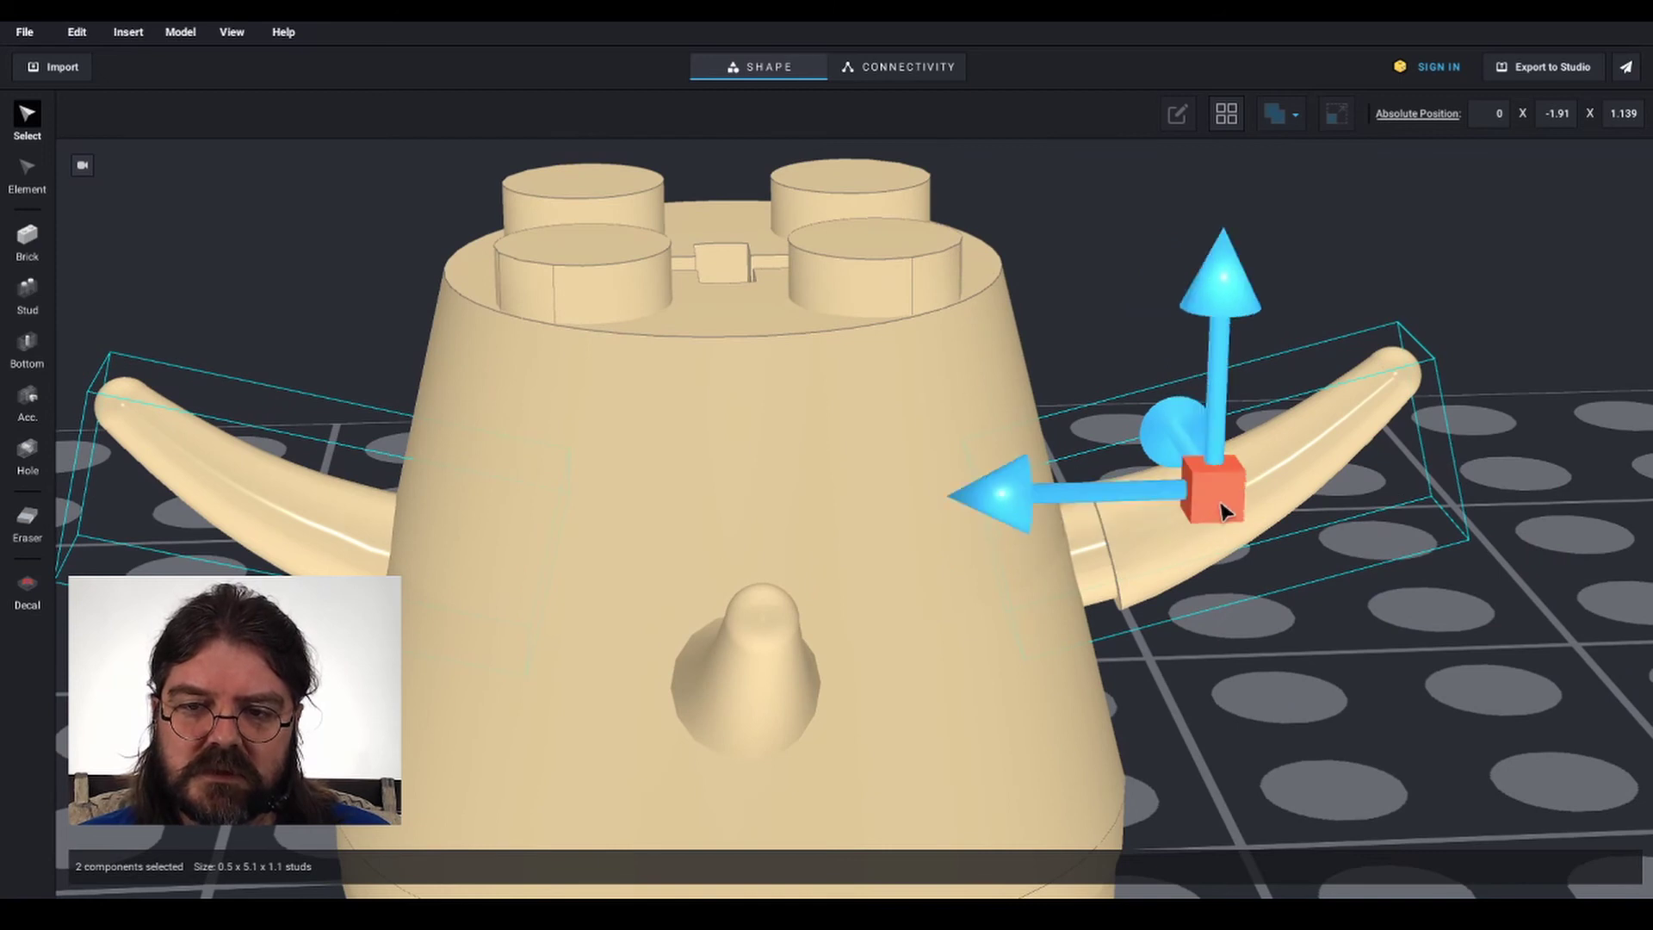
pyautogui.moveTo(1024, 497); pyautogui.dragTo(984, 500)
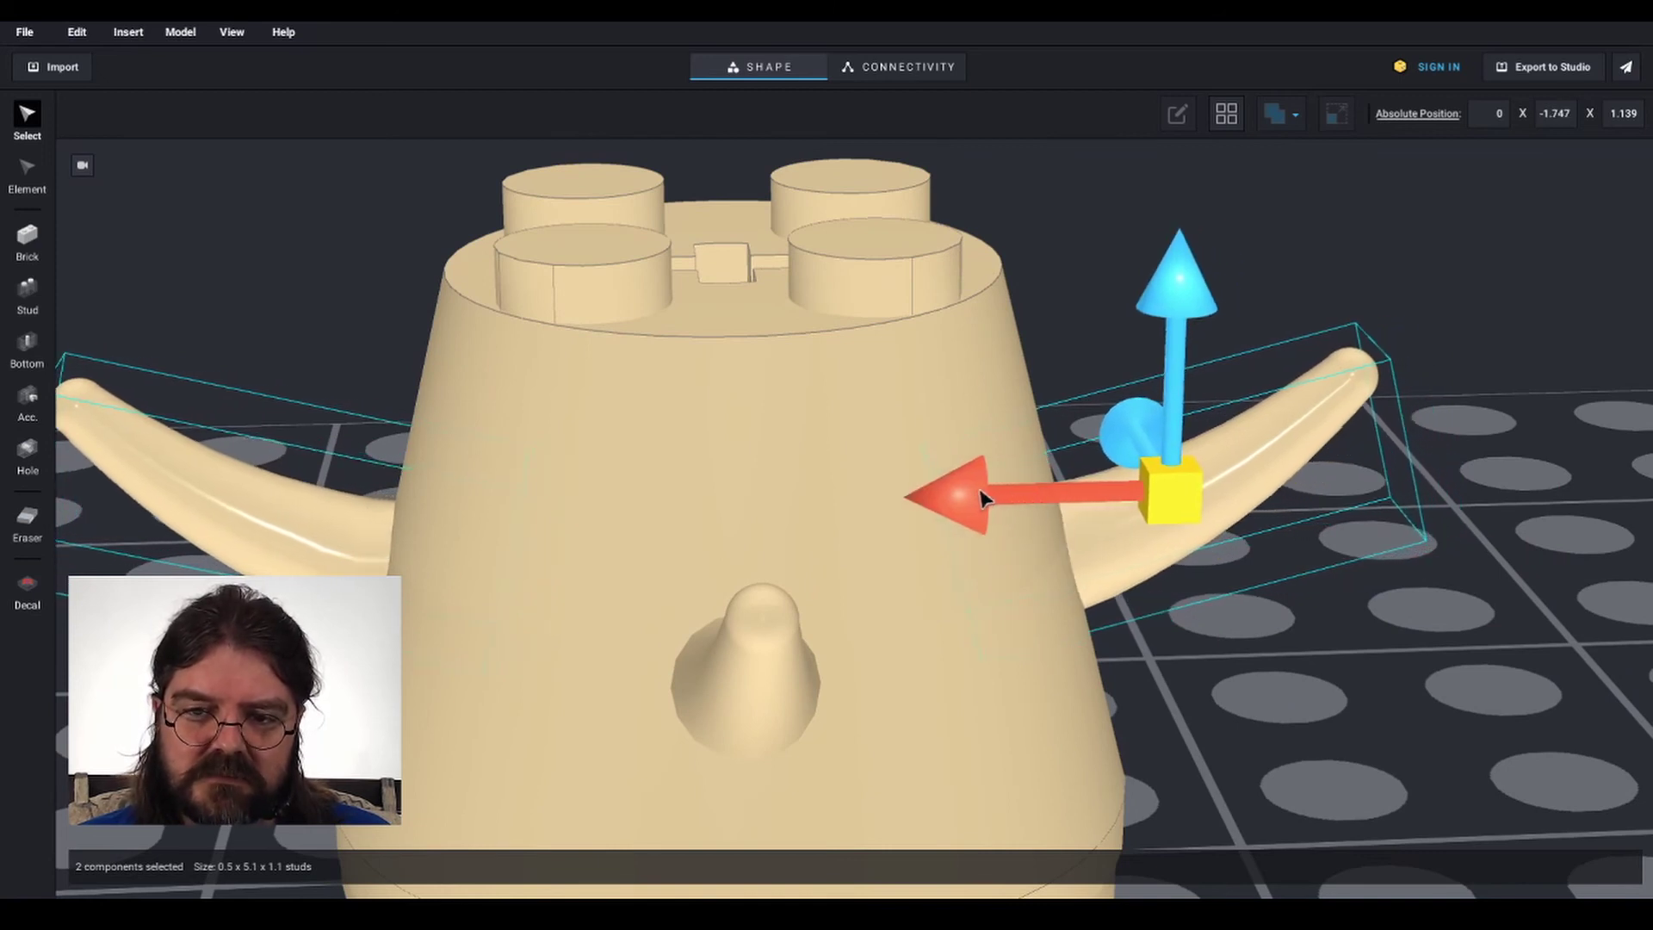
pyautogui.click(1317, 679)
# Examine the cone's hollow underside and the four horn bases protruding through its inner wall
pyautogui.scroll(-5, 1160, 650)
pyautogui.moveTo(1157, 654); pyautogui.dragTo(1159, 579, button='right')
pyautogui.click(1149, 456)
pyautogui.scroll(4, 1063, 558)
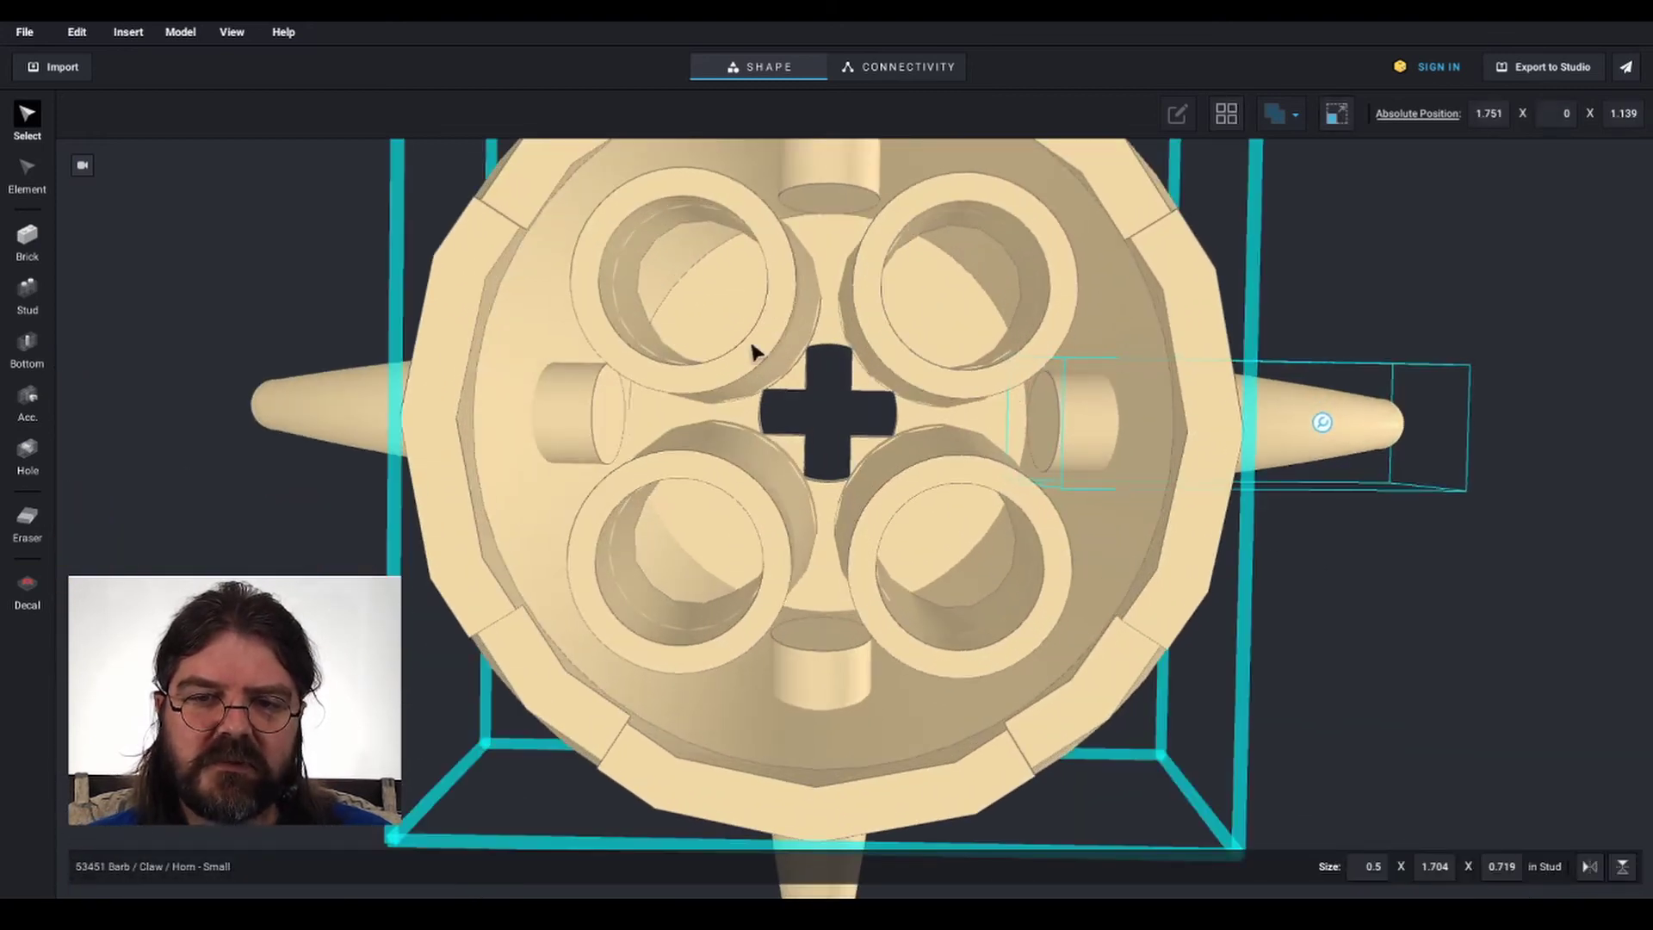
pyautogui.click(1082, 439)
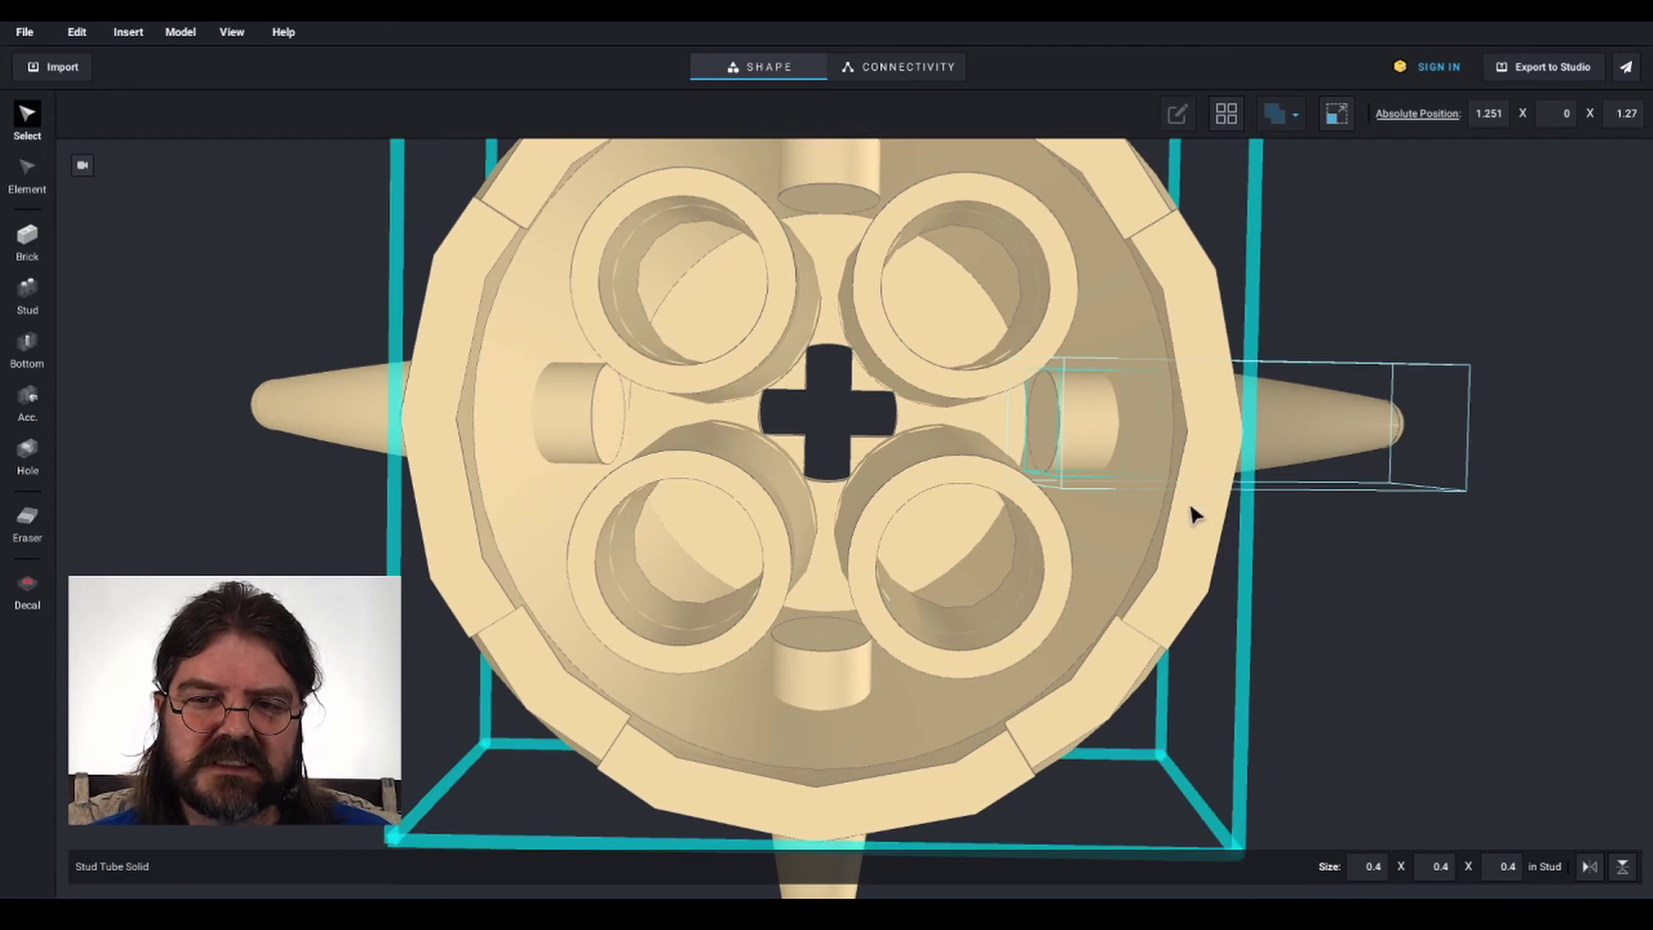
pyautogui.moveTo(1191, 517); pyautogui.dragTo(1114, 539, button='middle')
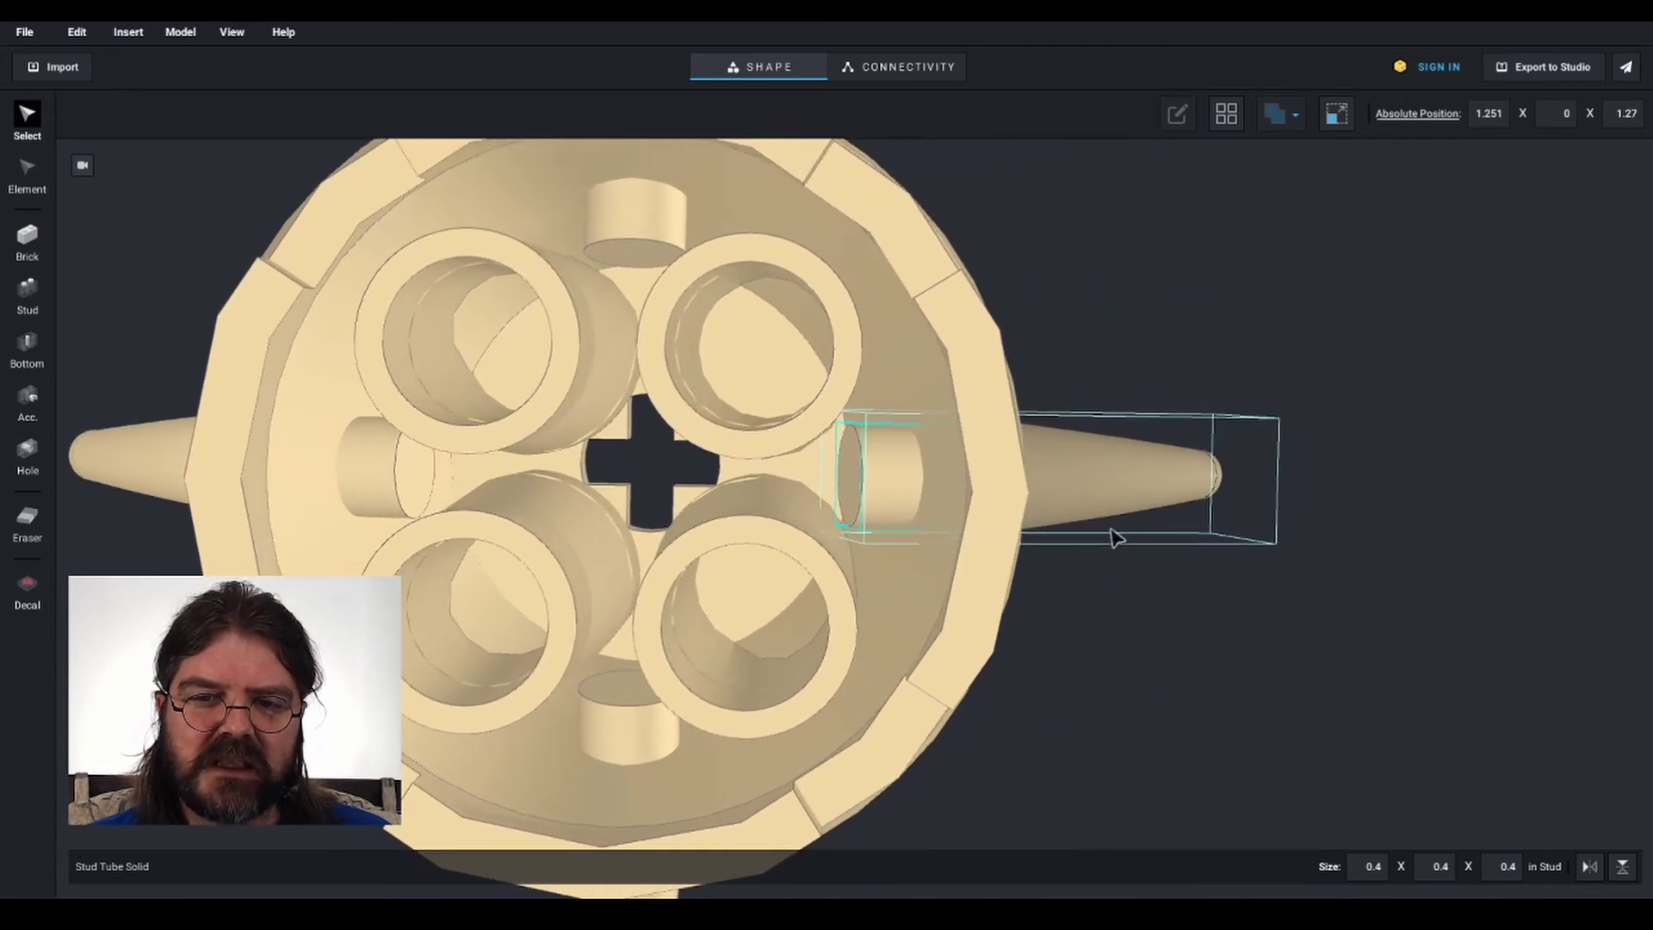
pyautogui.click(628, 225)
pyautogui.click(414, 481)
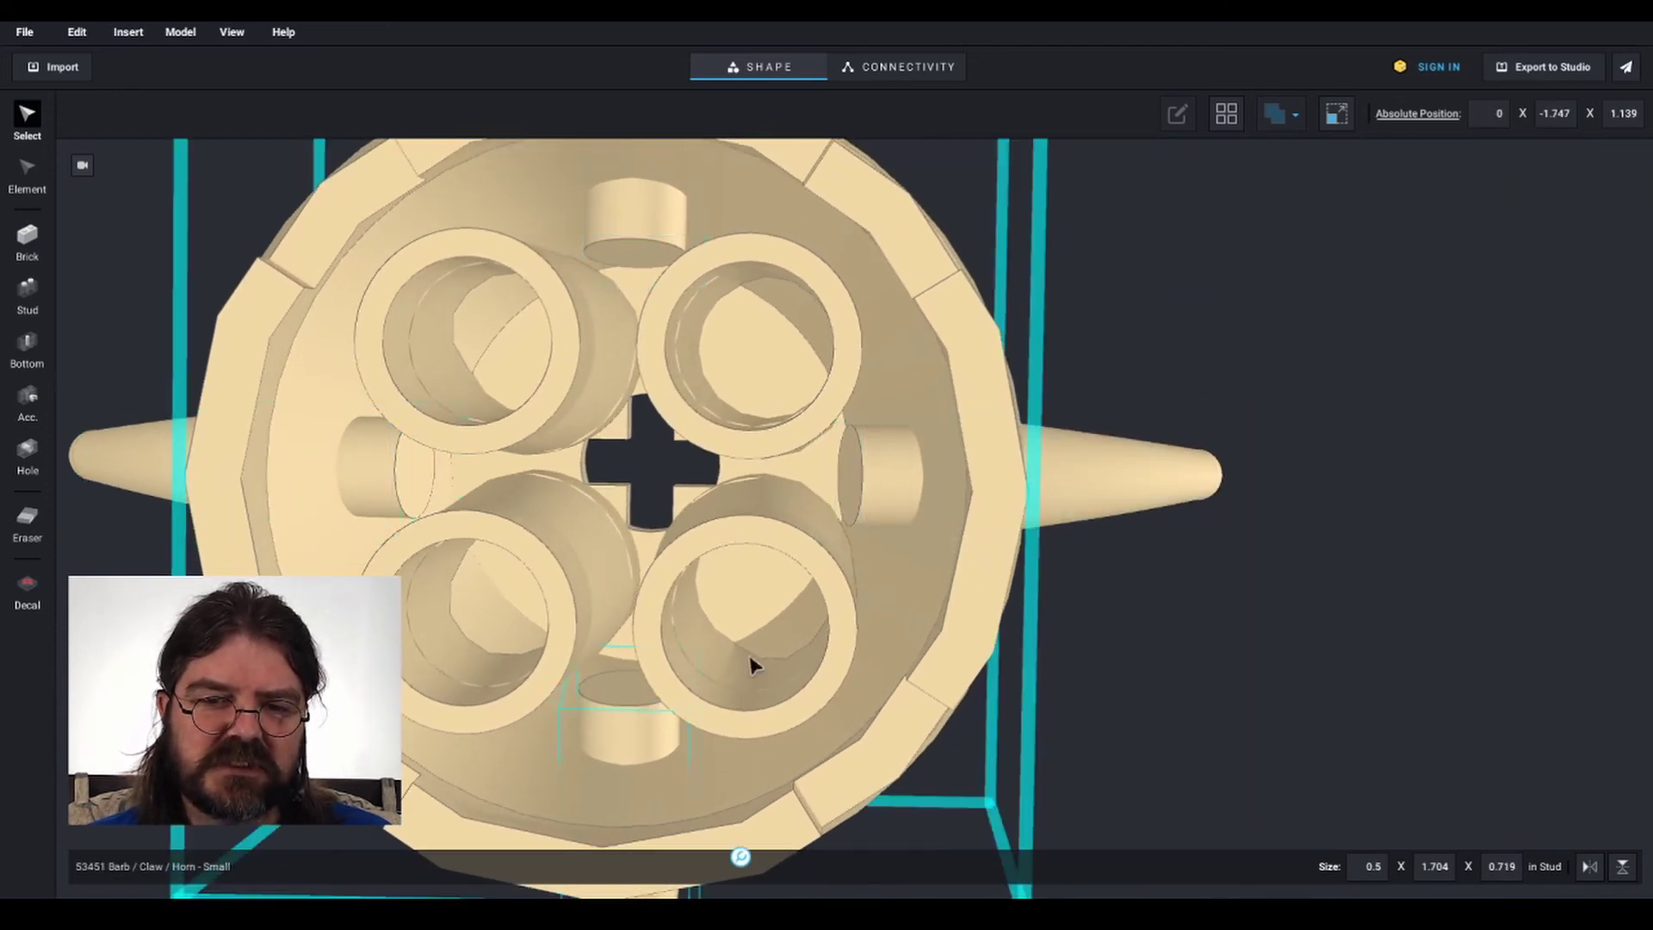
pyautogui.click(893, 479)
pyautogui.moveTo(963, 590); pyautogui.dragTo(1018, 594, button='middle')
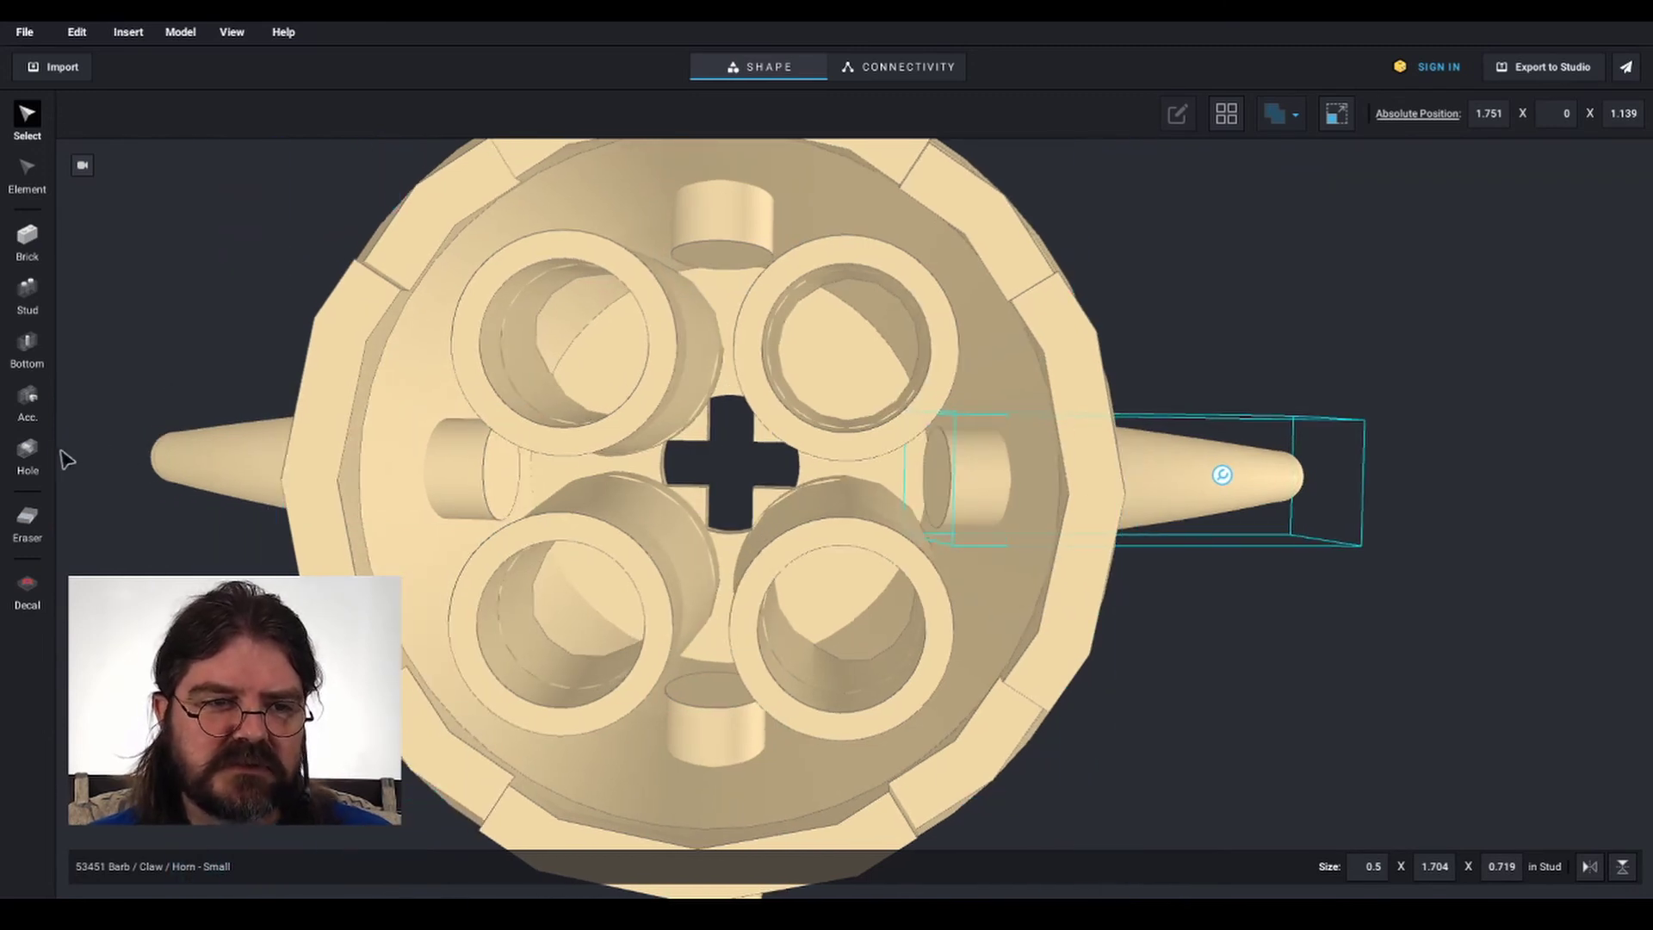
# Delete the solid stud tube at the base of each of the four horns protruding inside the cone
pyautogui.click(991, 486)
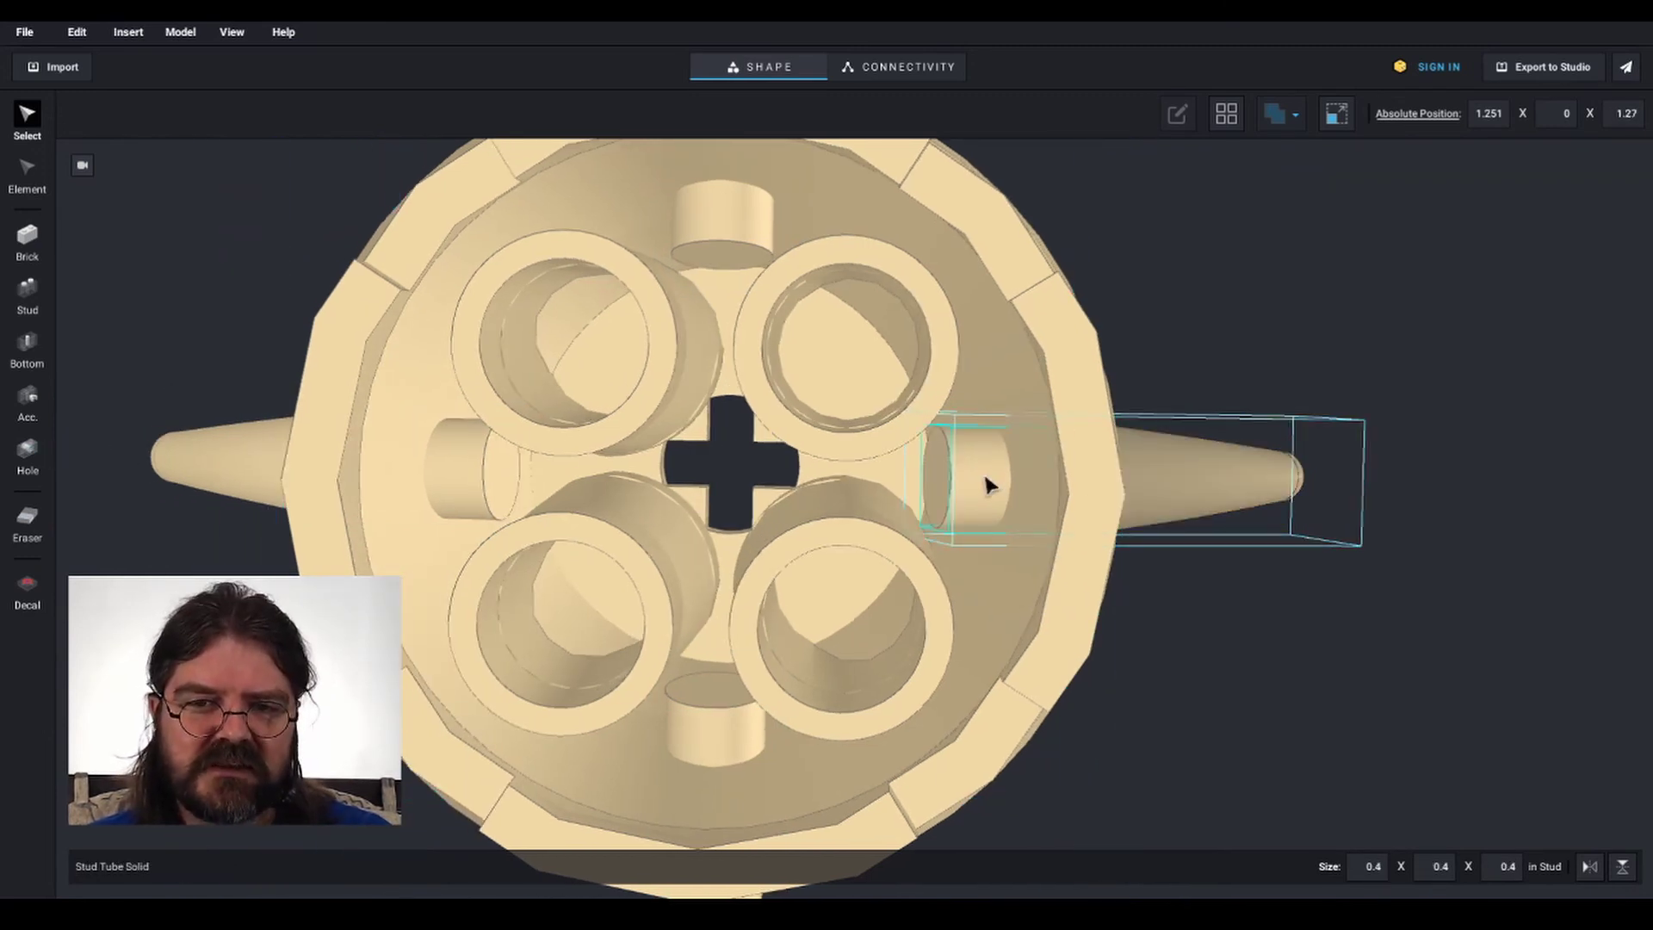
pyautogui.click(724, 719)
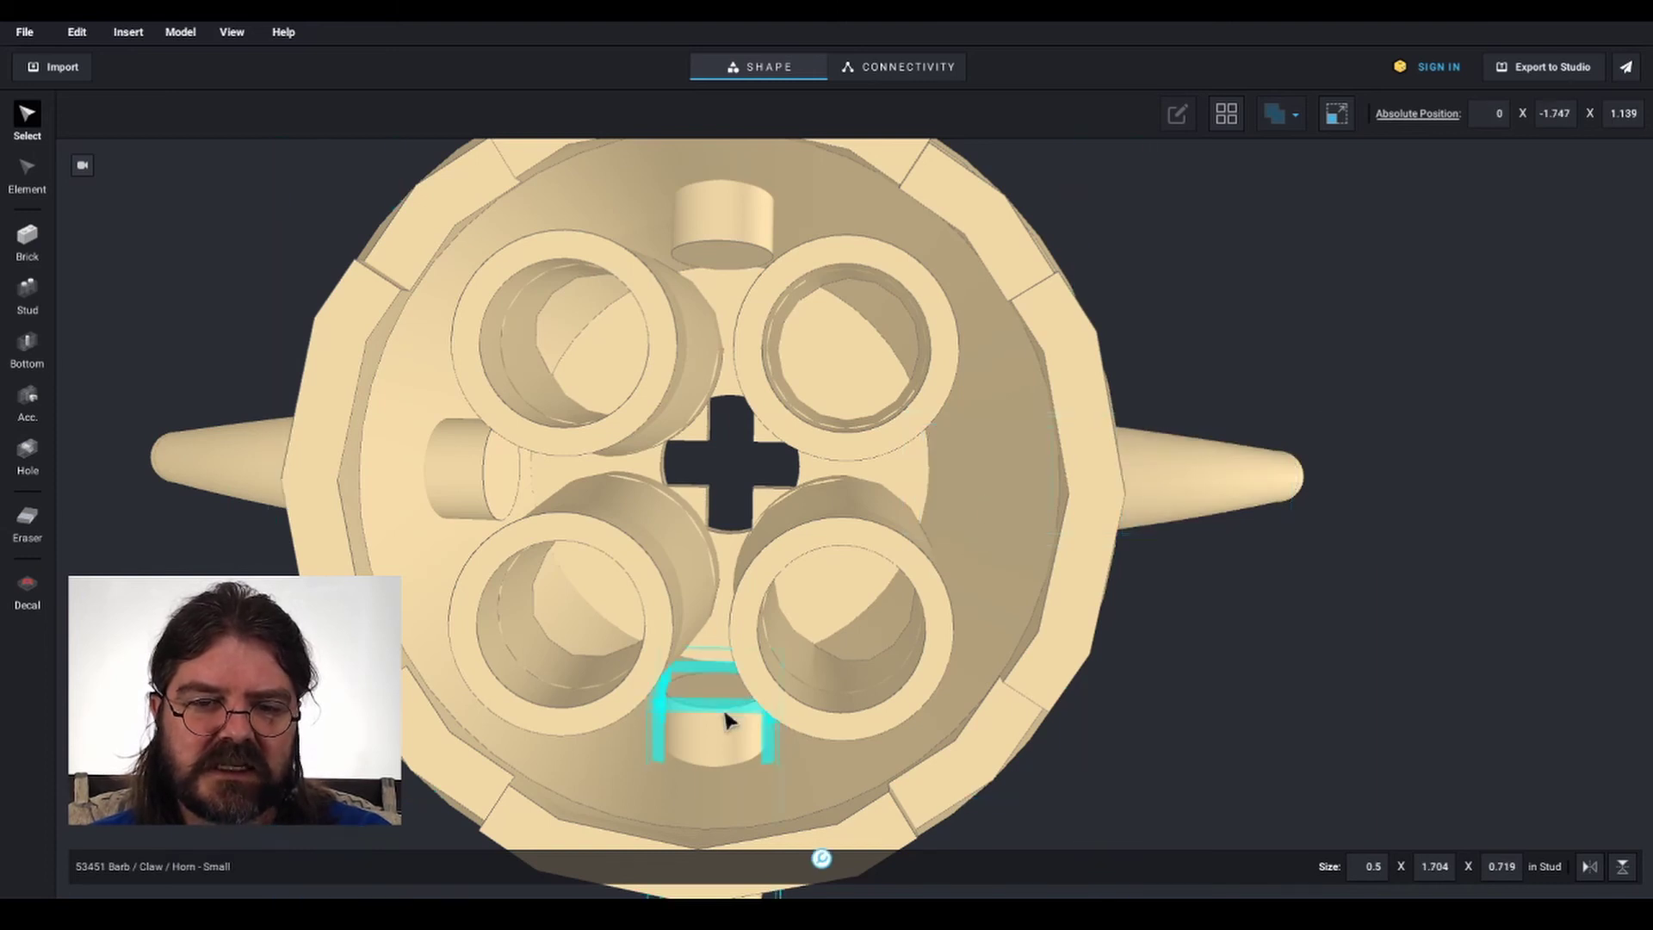
pyautogui.moveTo(725, 720); pyautogui.dragTo(719, 237)
pyautogui.doubleClick(720, 235)
pyautogui.press('Delete')
pyautogui.scroll(-5, 1086, 344)
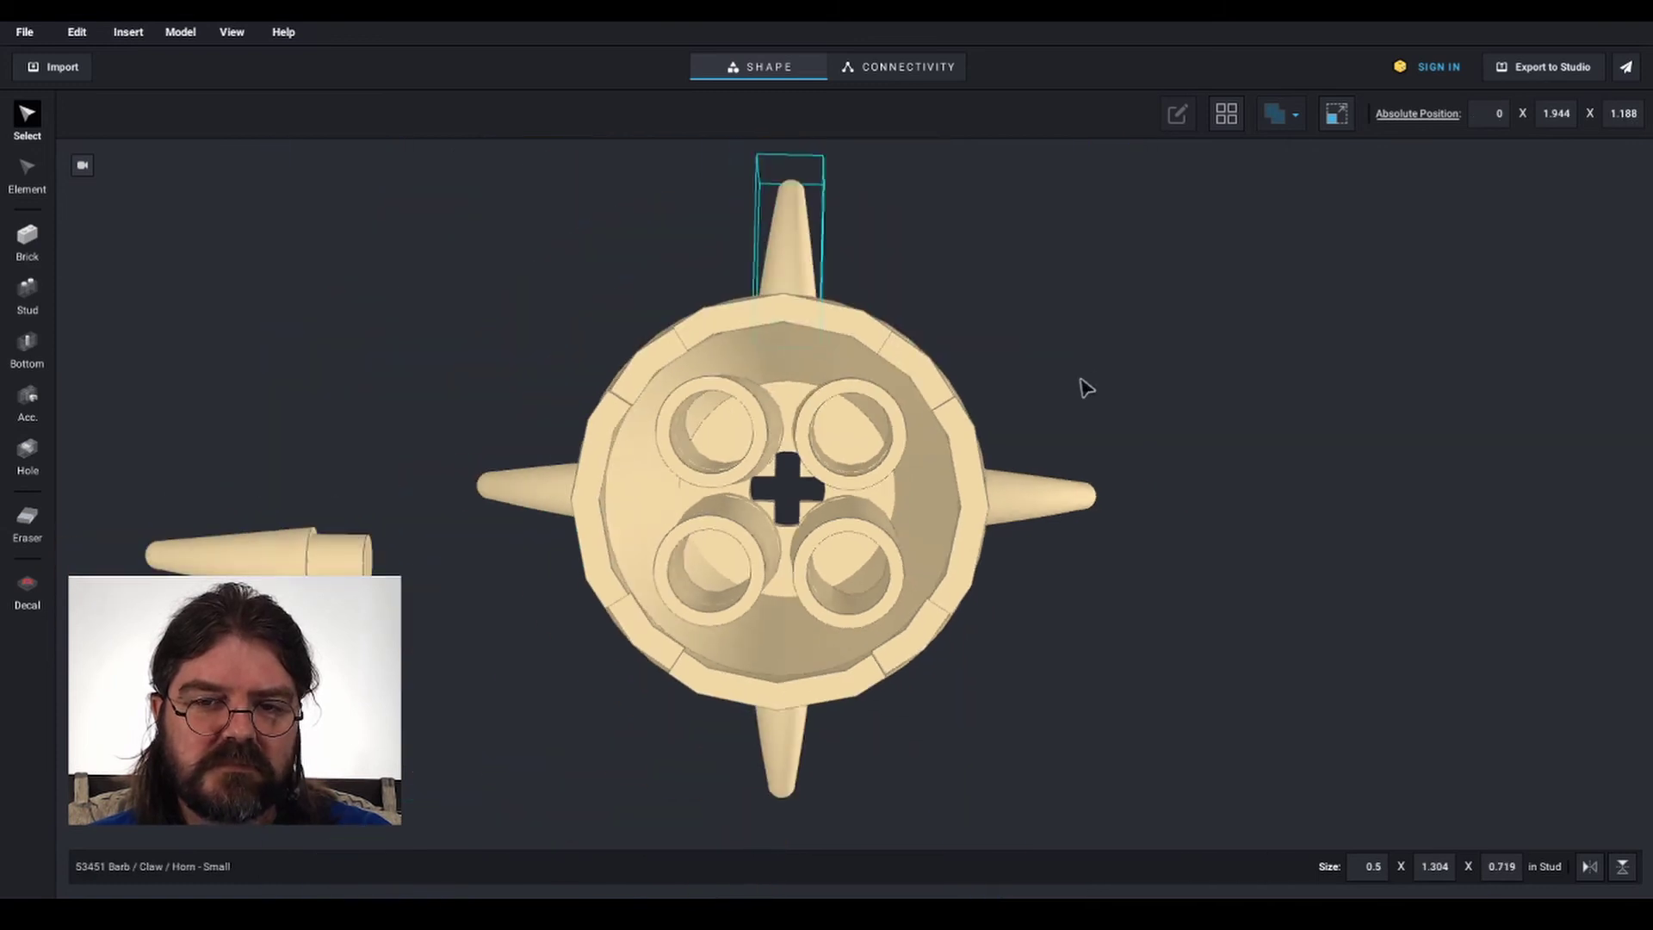
# Delete the spare horn lying beside the cone, and combine the cone and its four attached horns into a single component
pyautogui.moveTo(1082, 383); pyautogui.dragTo(1122, 446, button='right')
pyautogui.scroll(5, 1109, 552)
pyautogui.moveTo(1109, 553); pyautogui.dragTo(748, 572, button='right')
pyautogui.scroll(-5, 1069, 503)
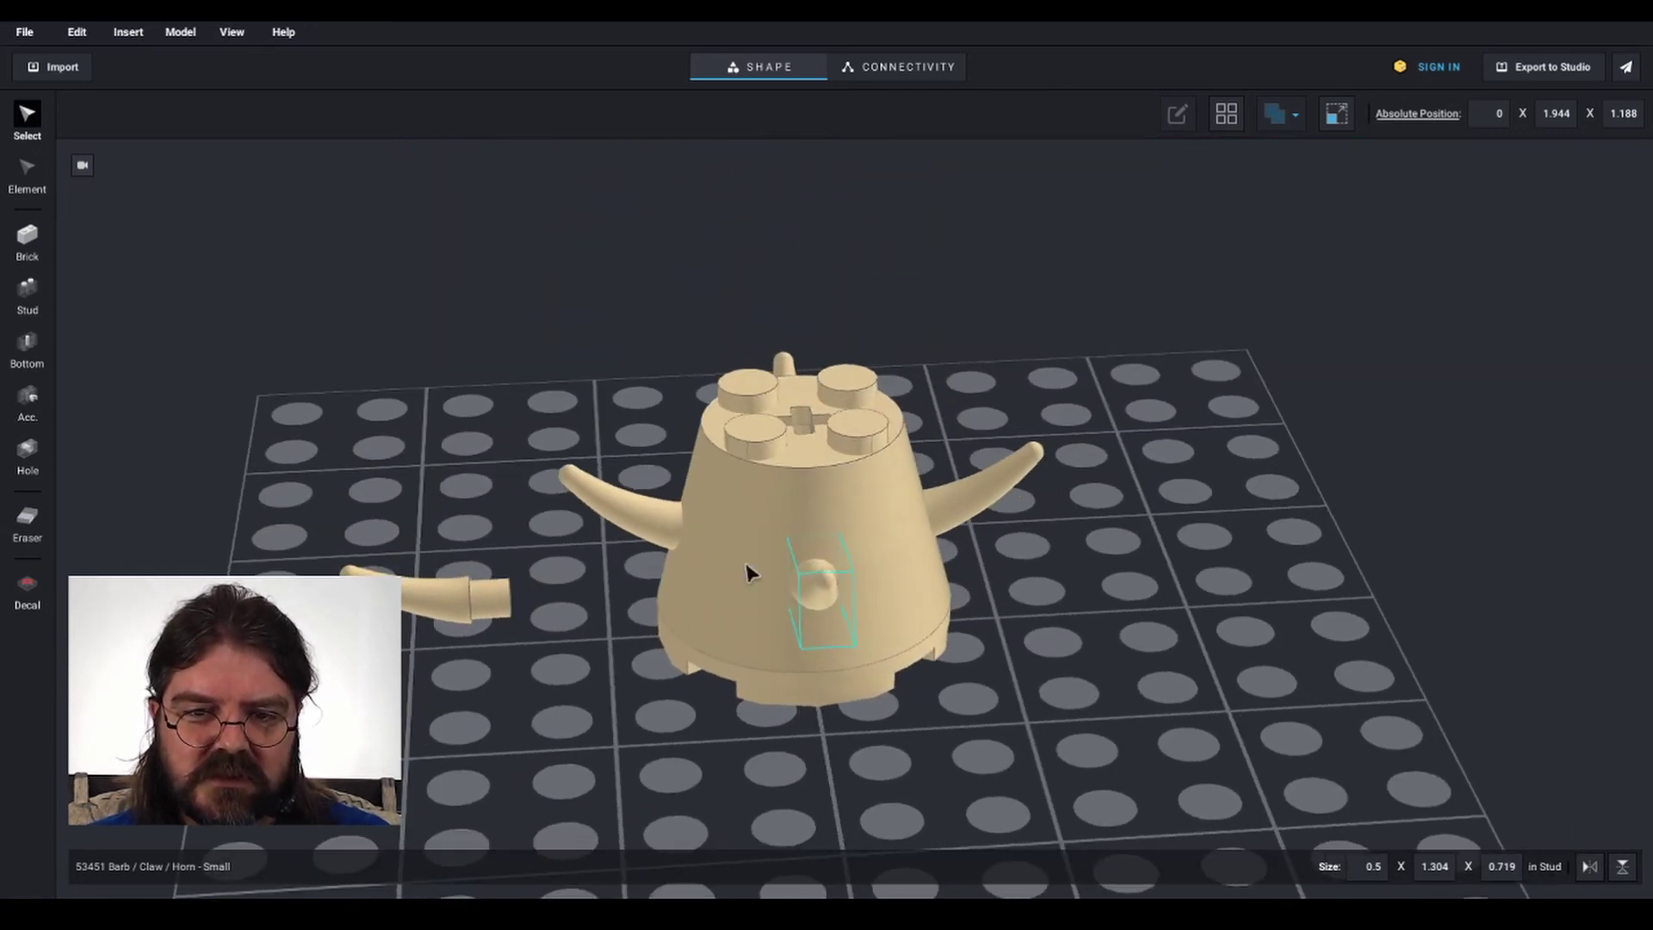
pyautogui.click(499, 585)
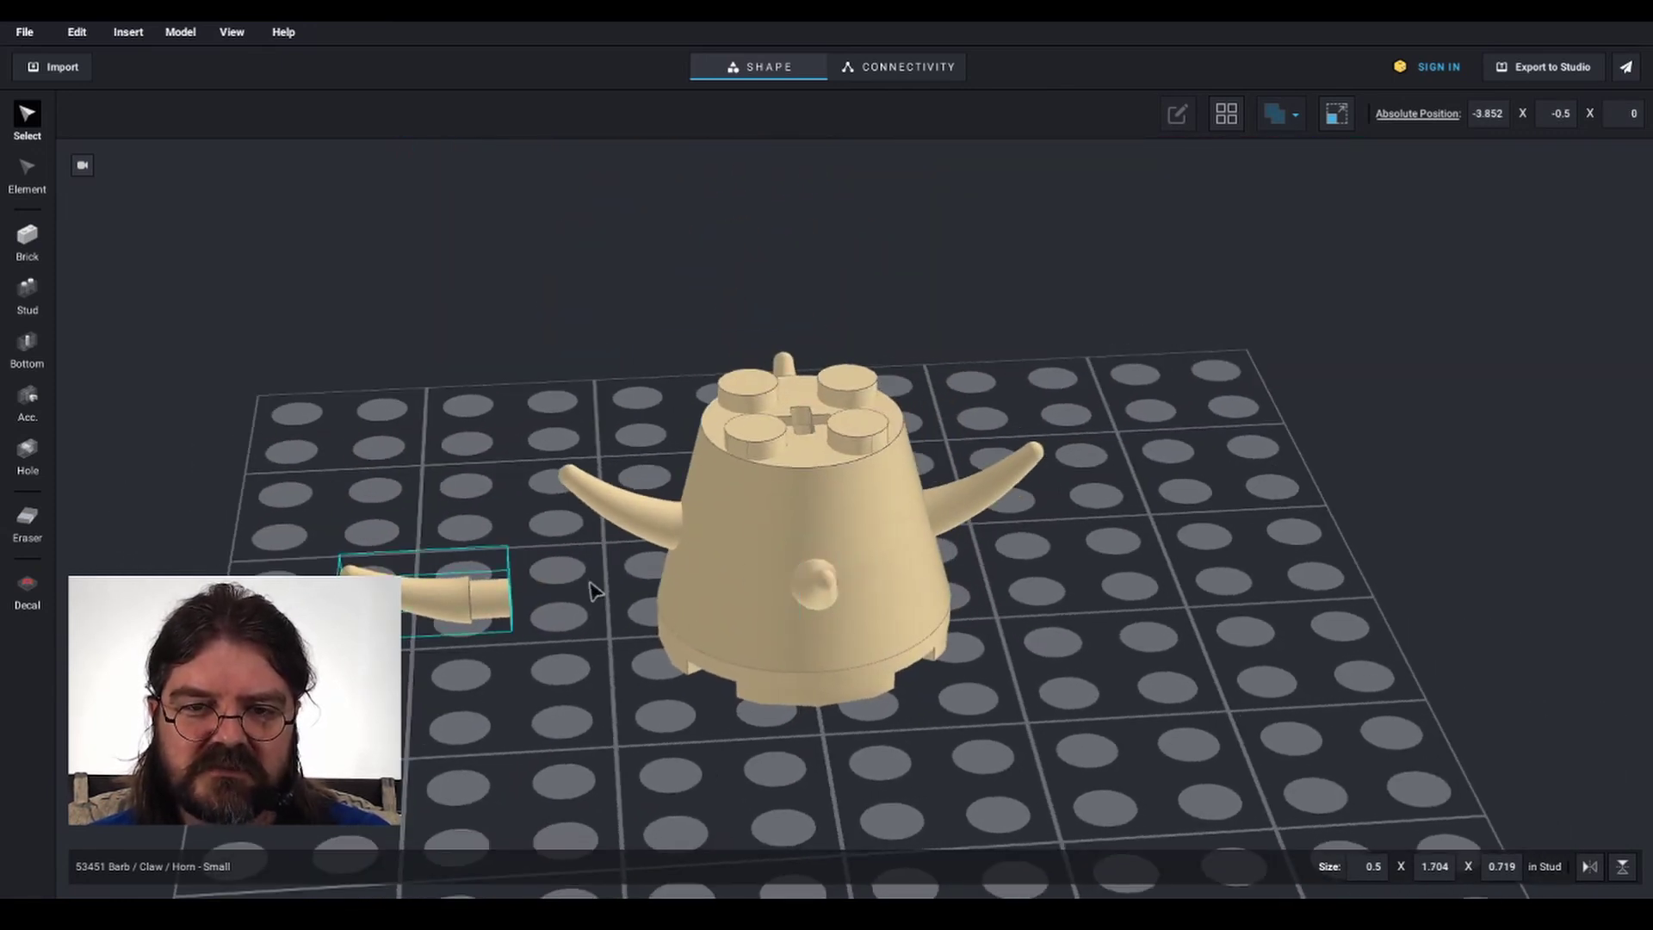
pyautogui.press('Delete')
pyautogui.moveTo(1112, 265); pyautogui.dragTo(458, 749)
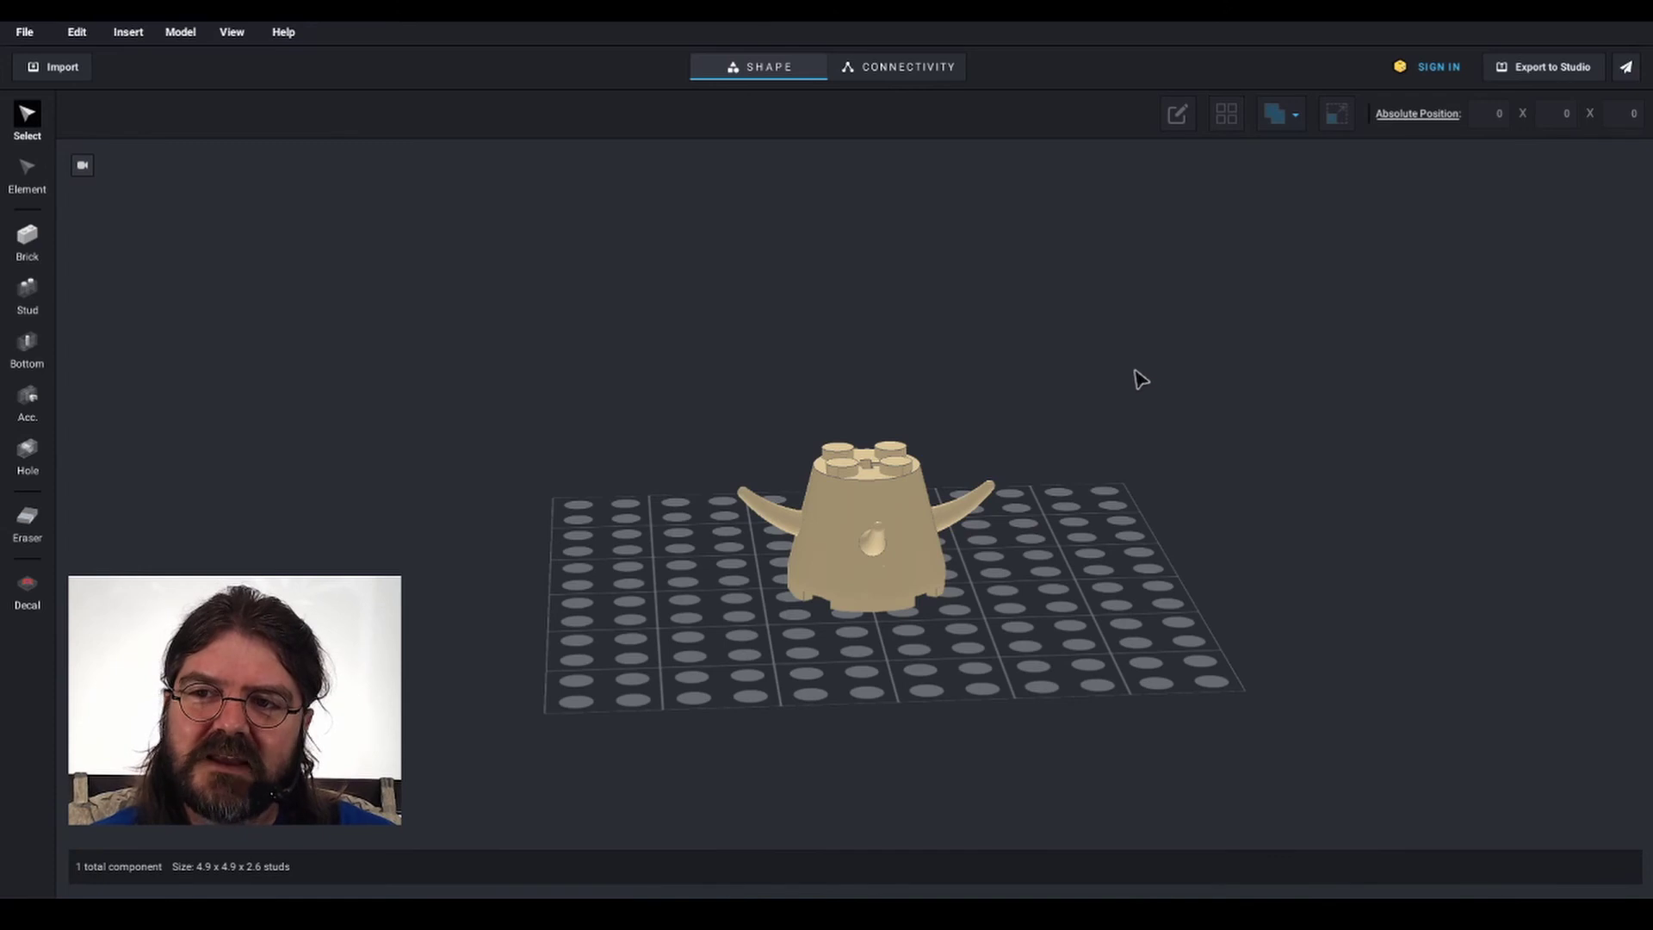
pyautogui.moveTo(1137, 372); pyautogui.dragTo(980, 414, button='right')
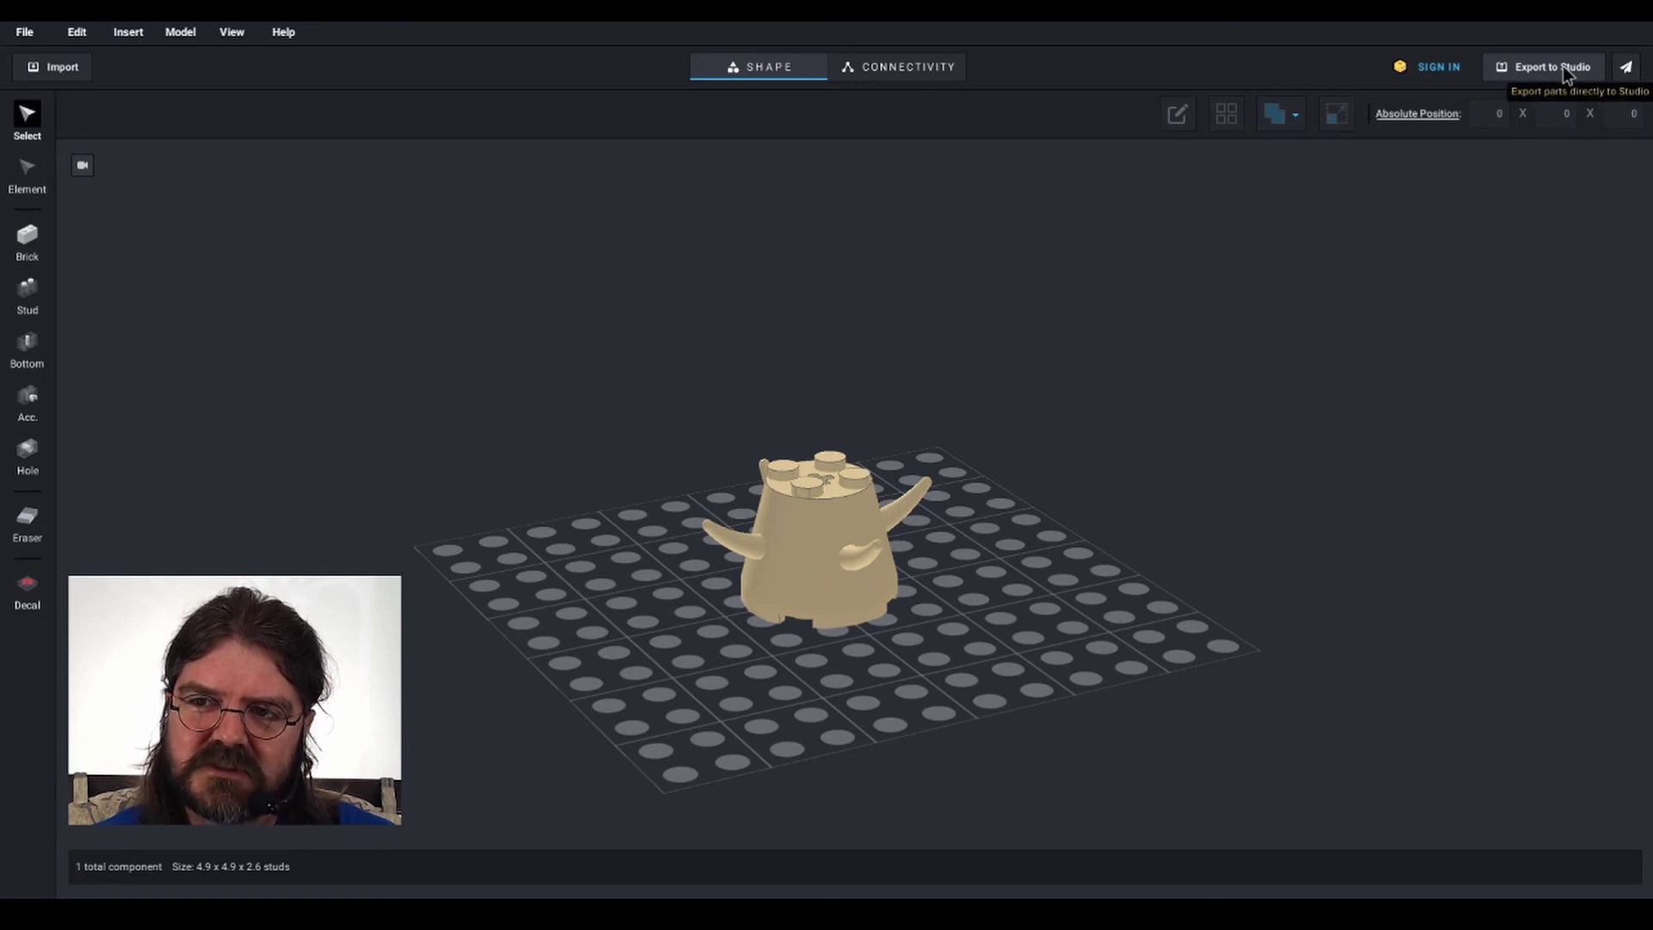
# Look through the available file formats for exporting the combined horned cone part
pyautogui.click(26, 33)
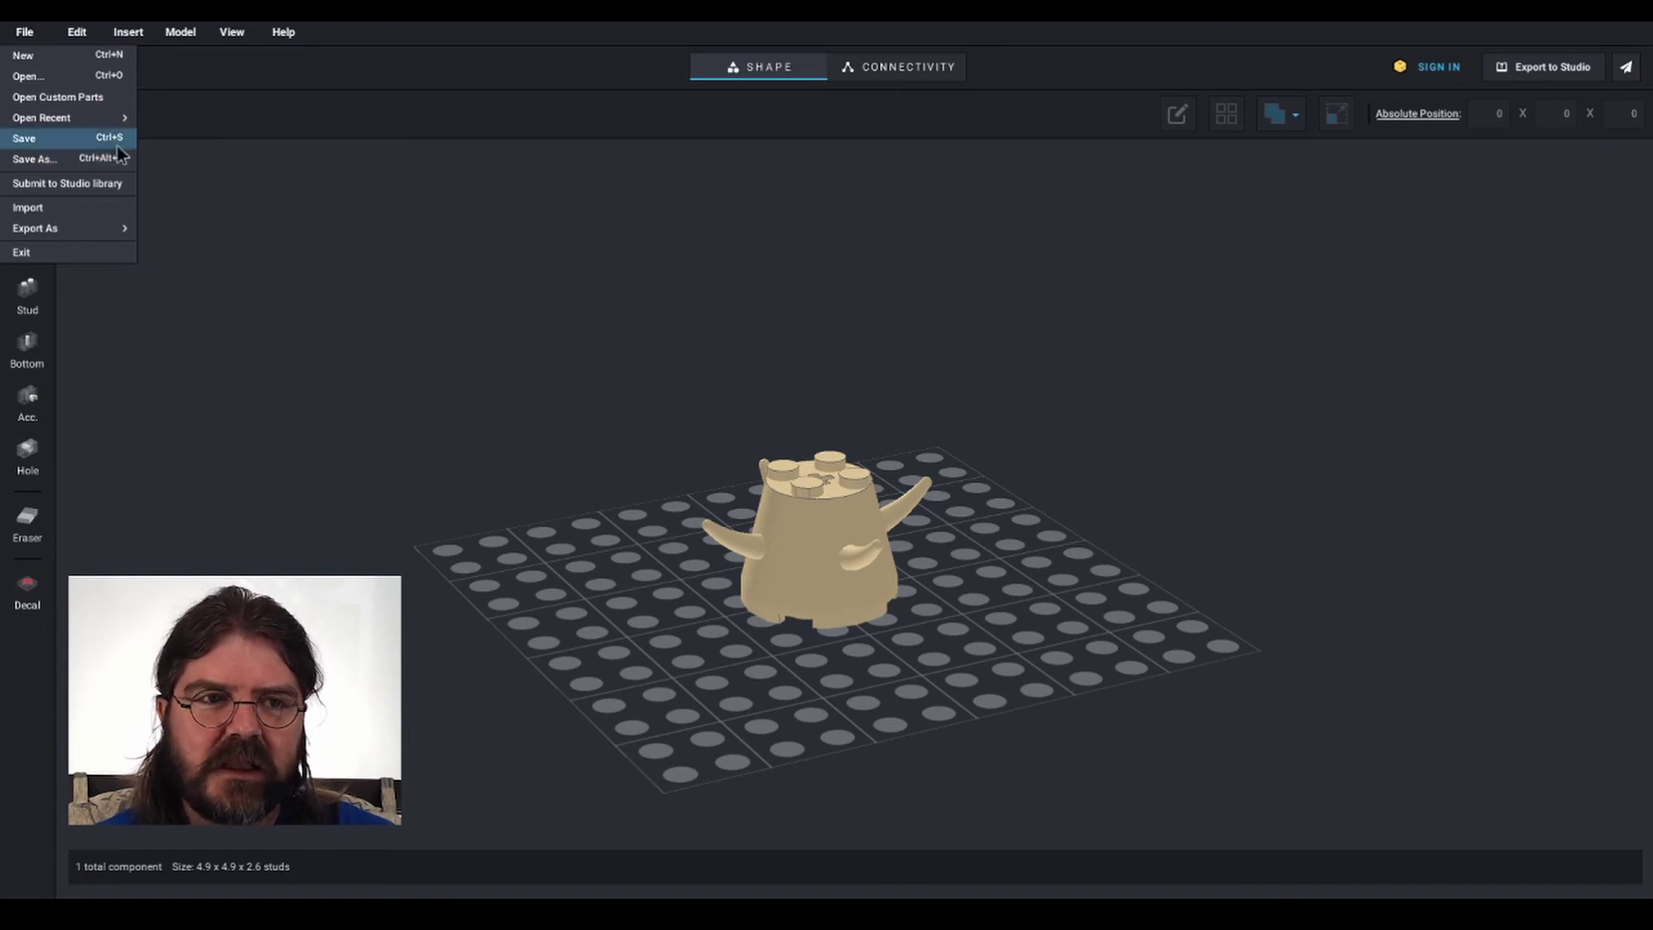
pyautogui.moveTo(85, 117)
pyautogui.moveTo(86, 228)
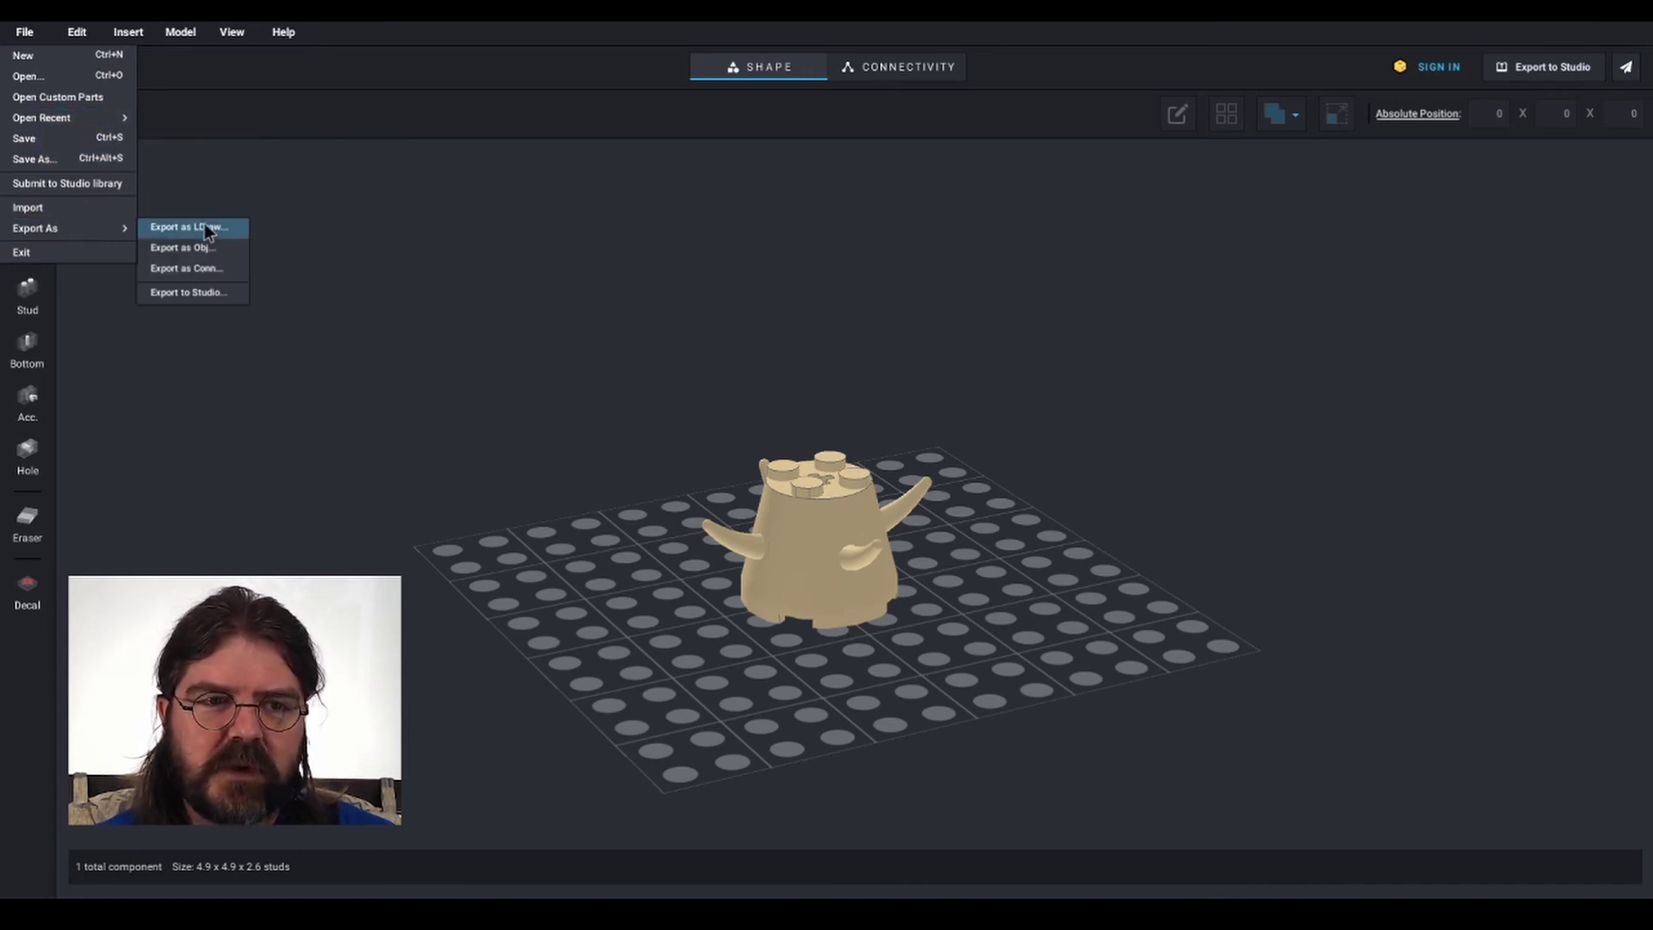